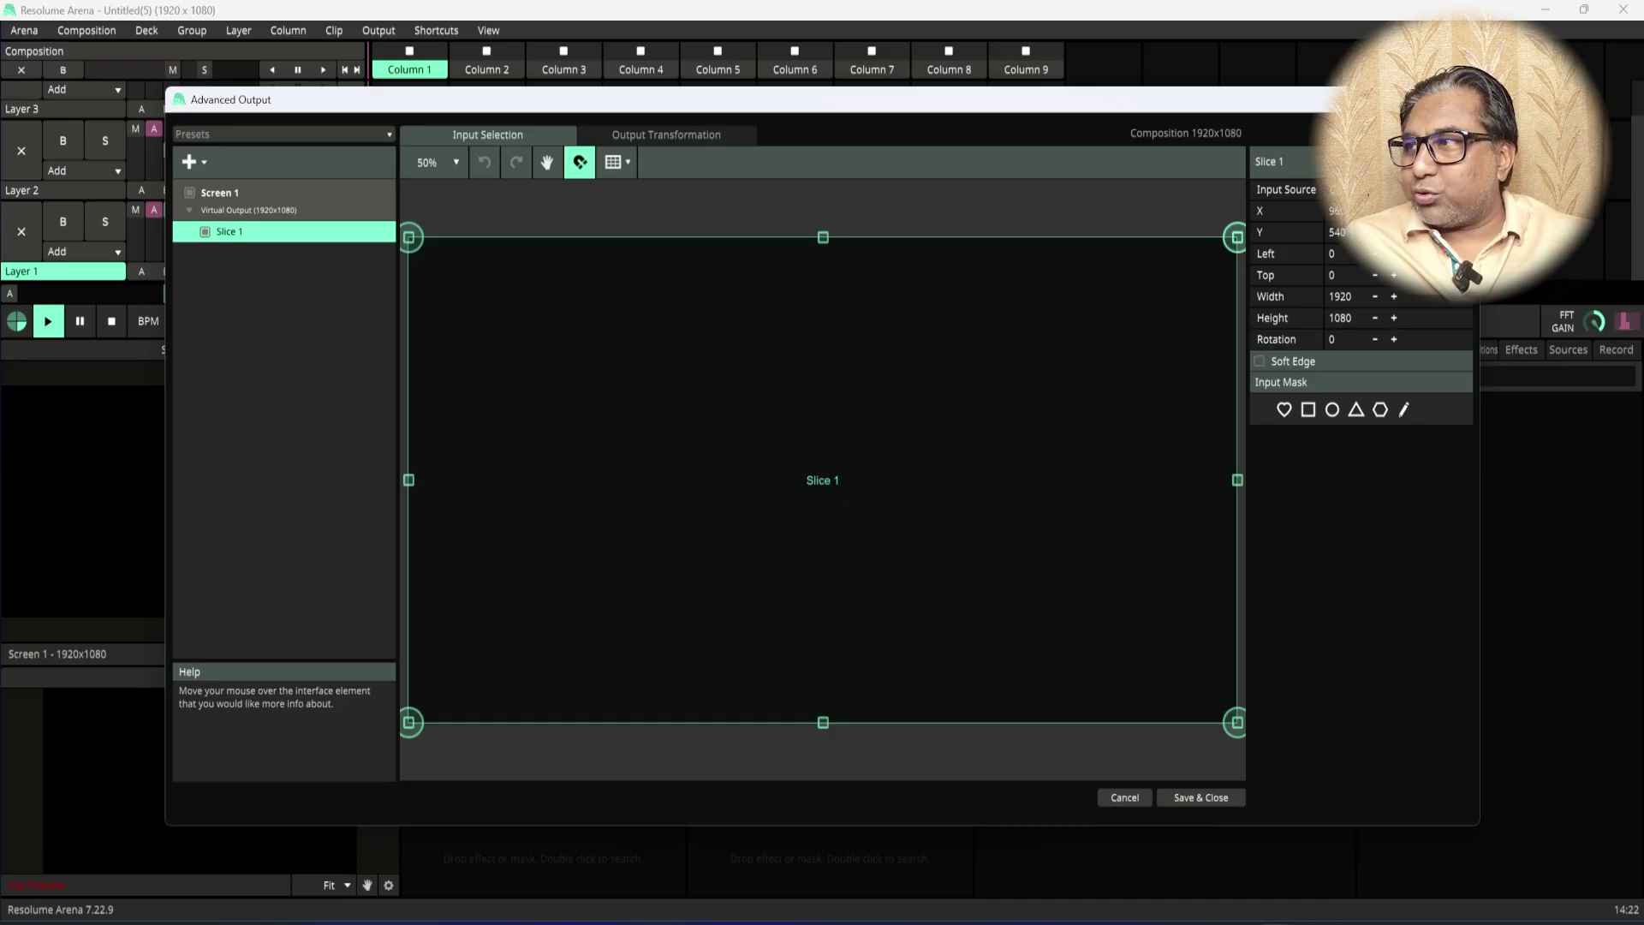
Step: Look through Slice 1's input source options and display its output transformation
left_click(1369, 190)
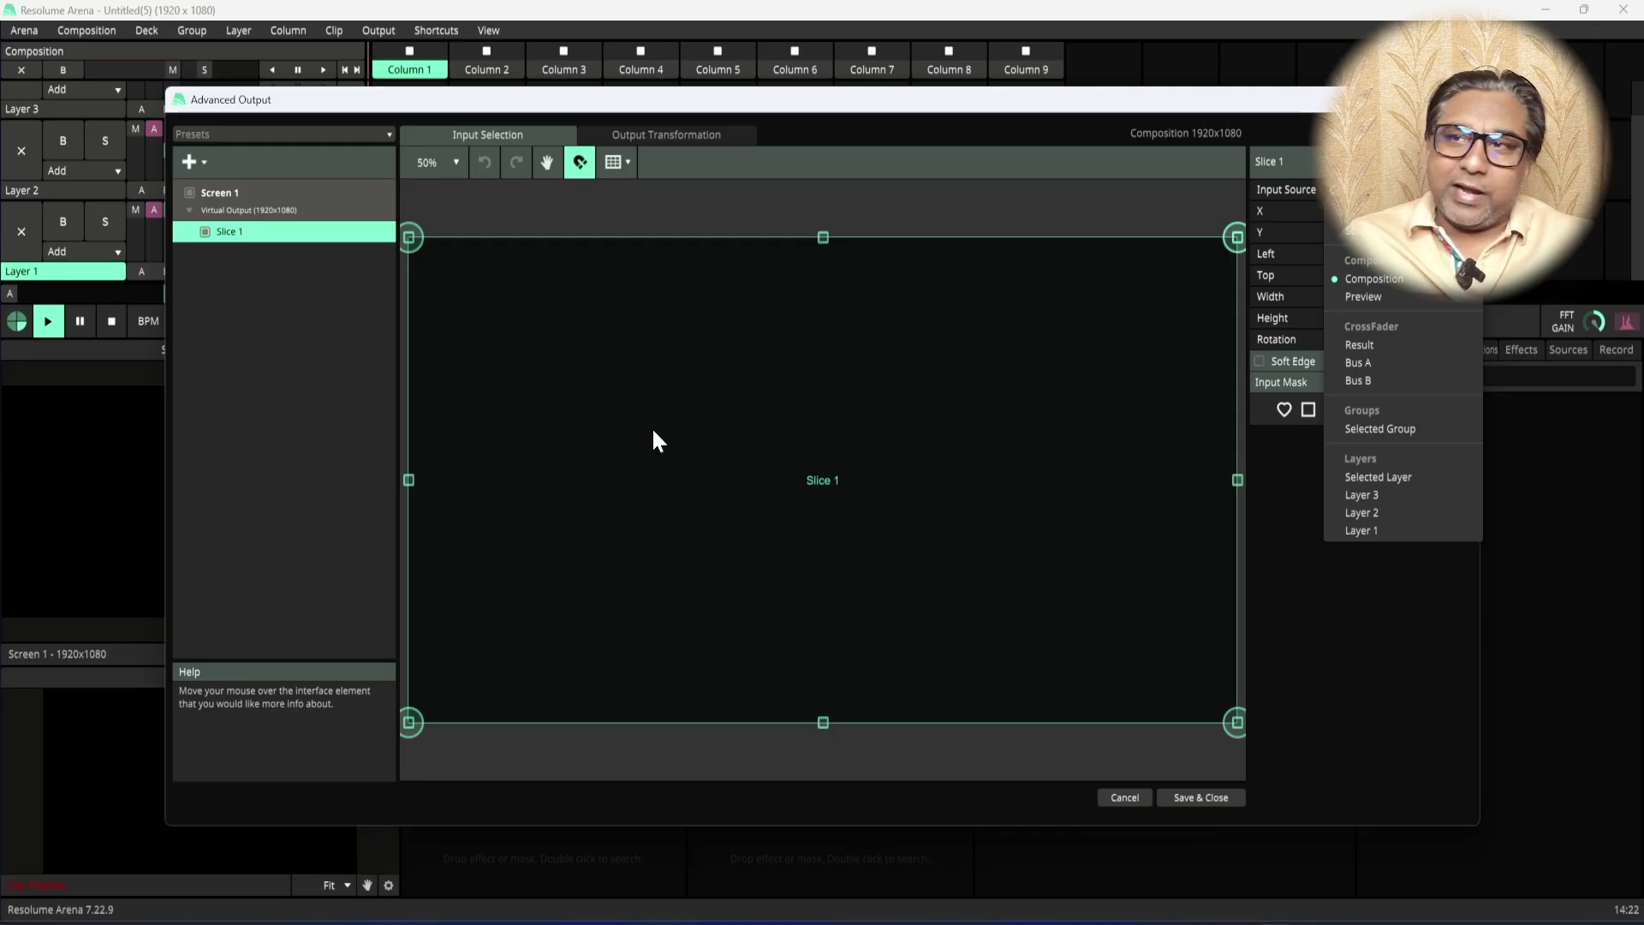
left_click(660, 135)
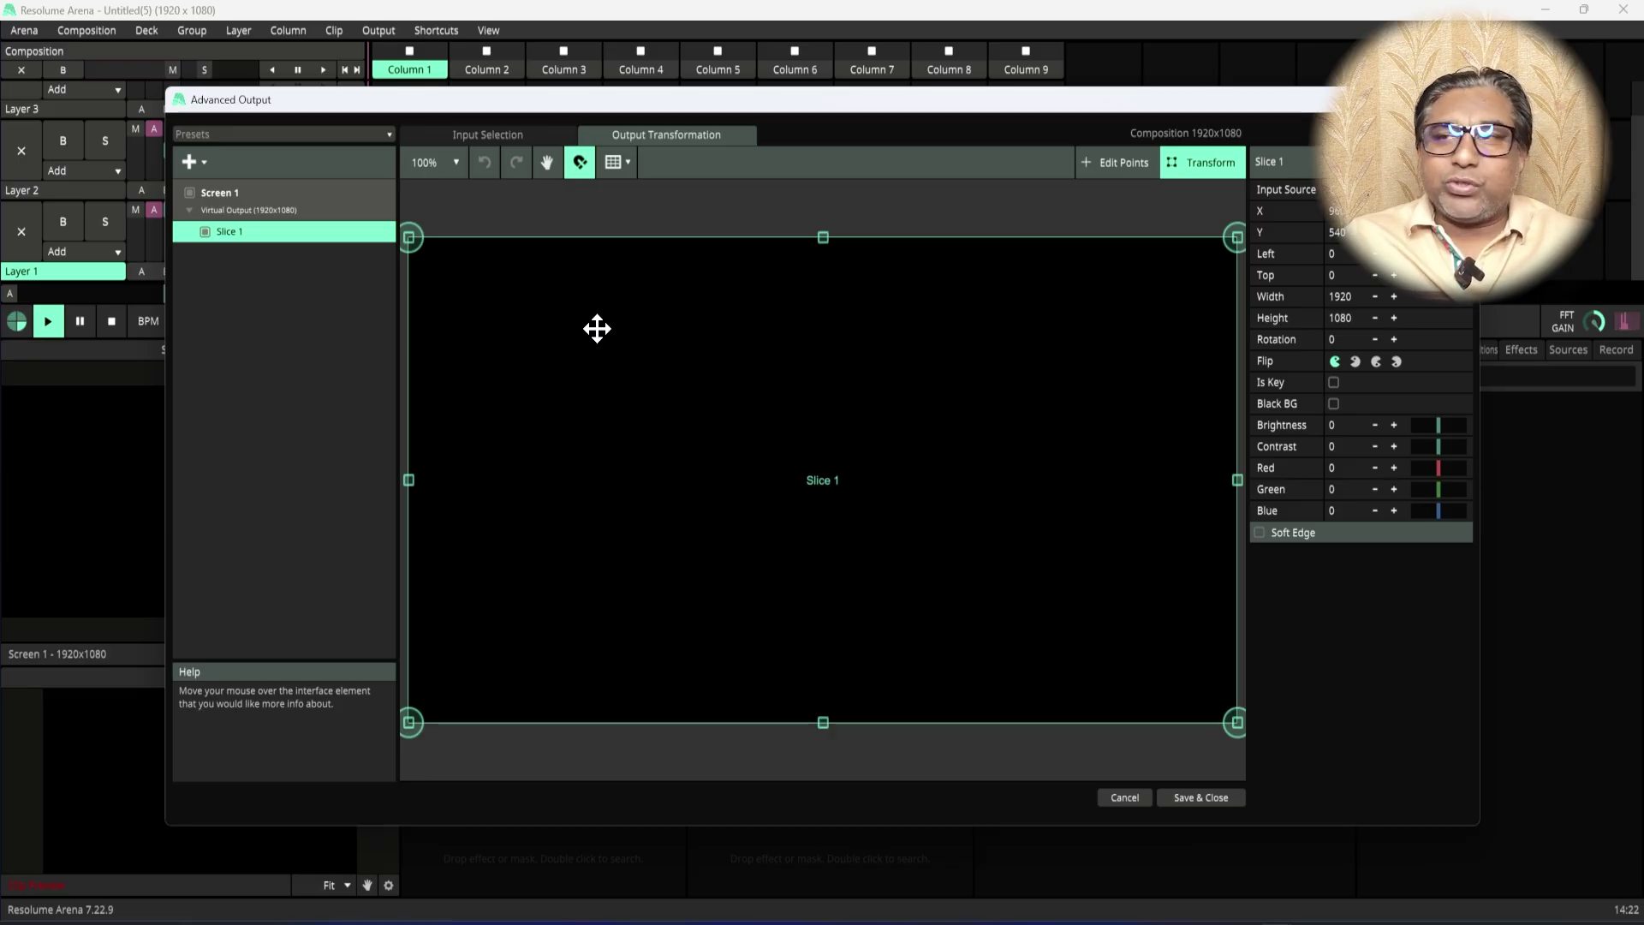
Step: Start a new advanced output preset with the default single screen and slice
left_click(238, 202)
left_click(225, 134)
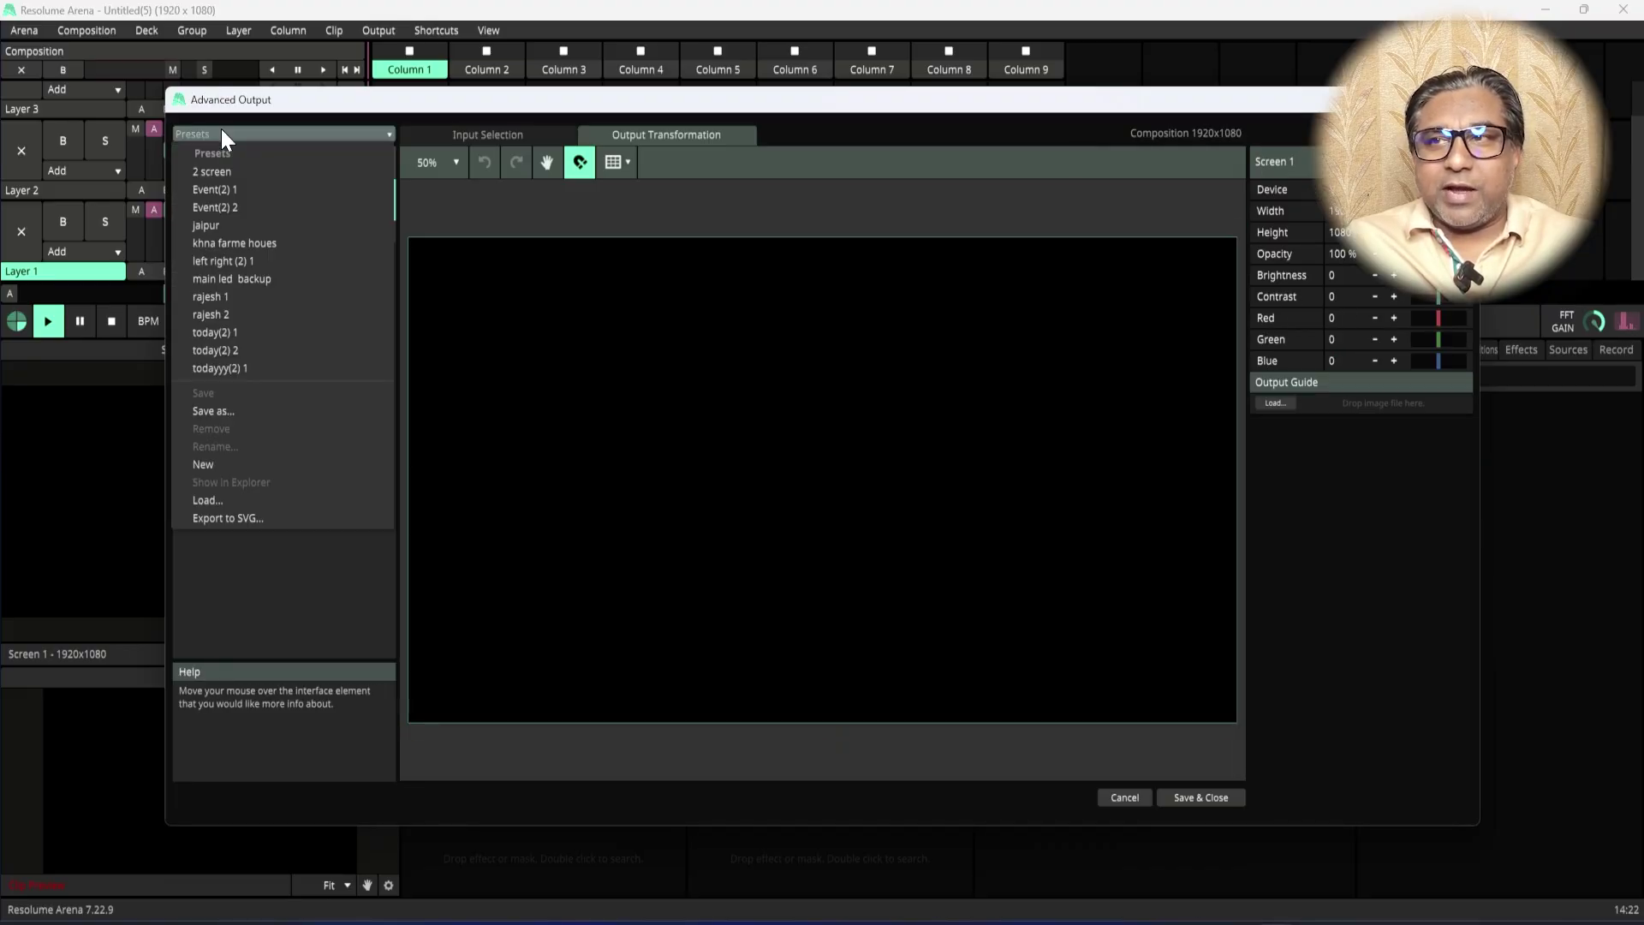
left_click(230, 462)
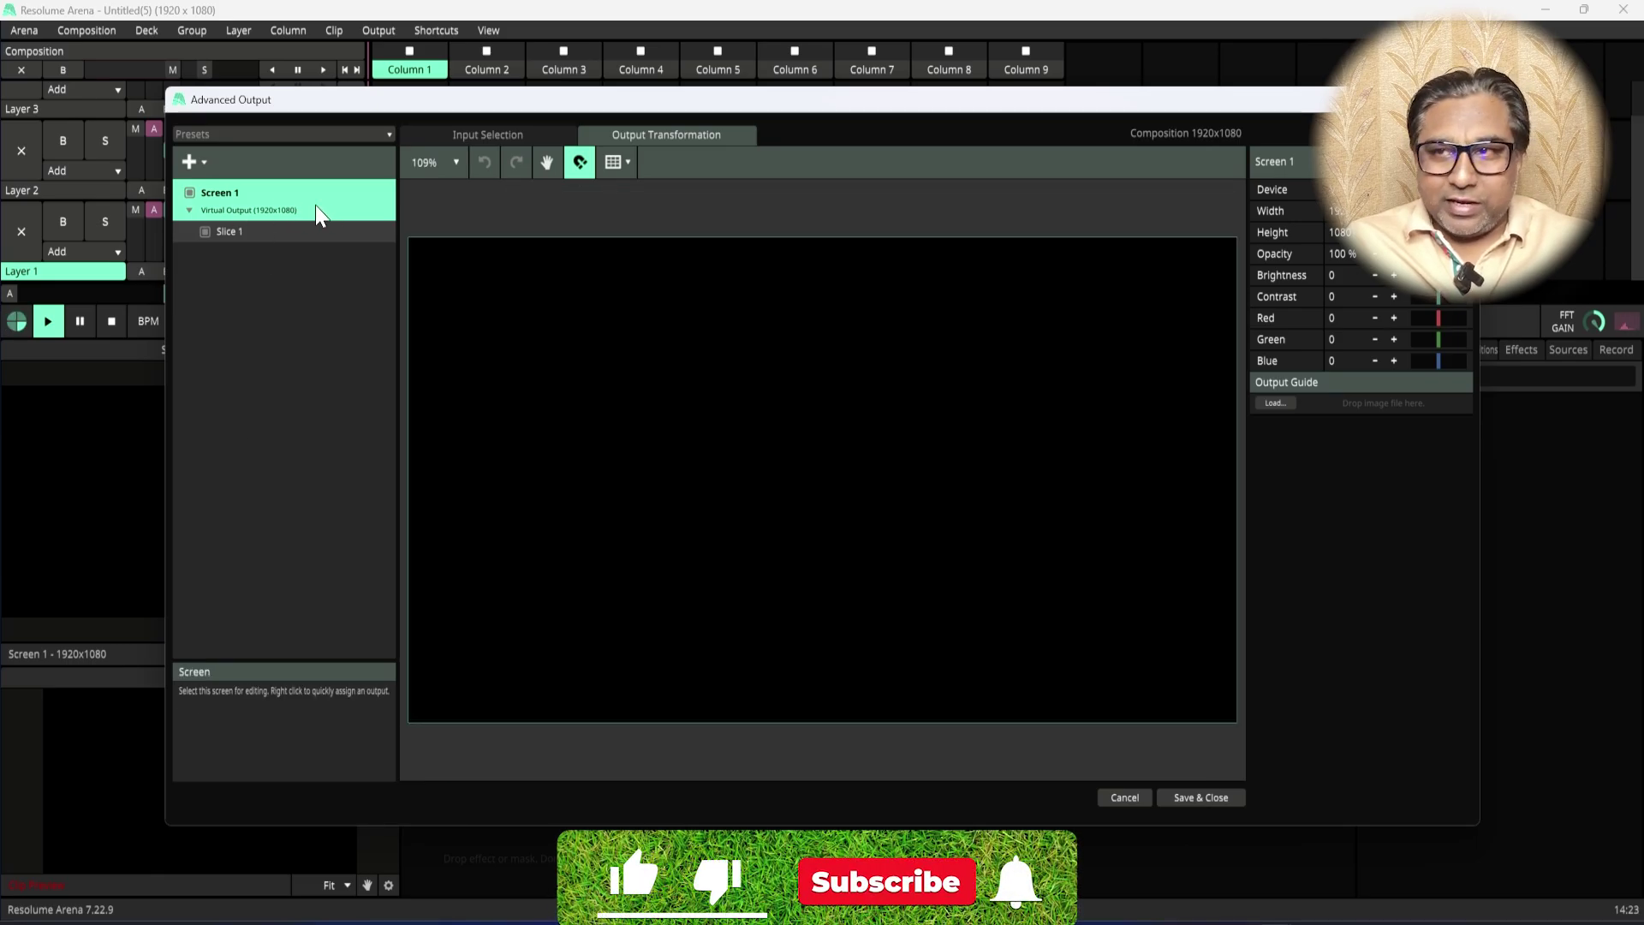
Step: Add a second screen to the output setup and remove it again
left_click(204, 161)
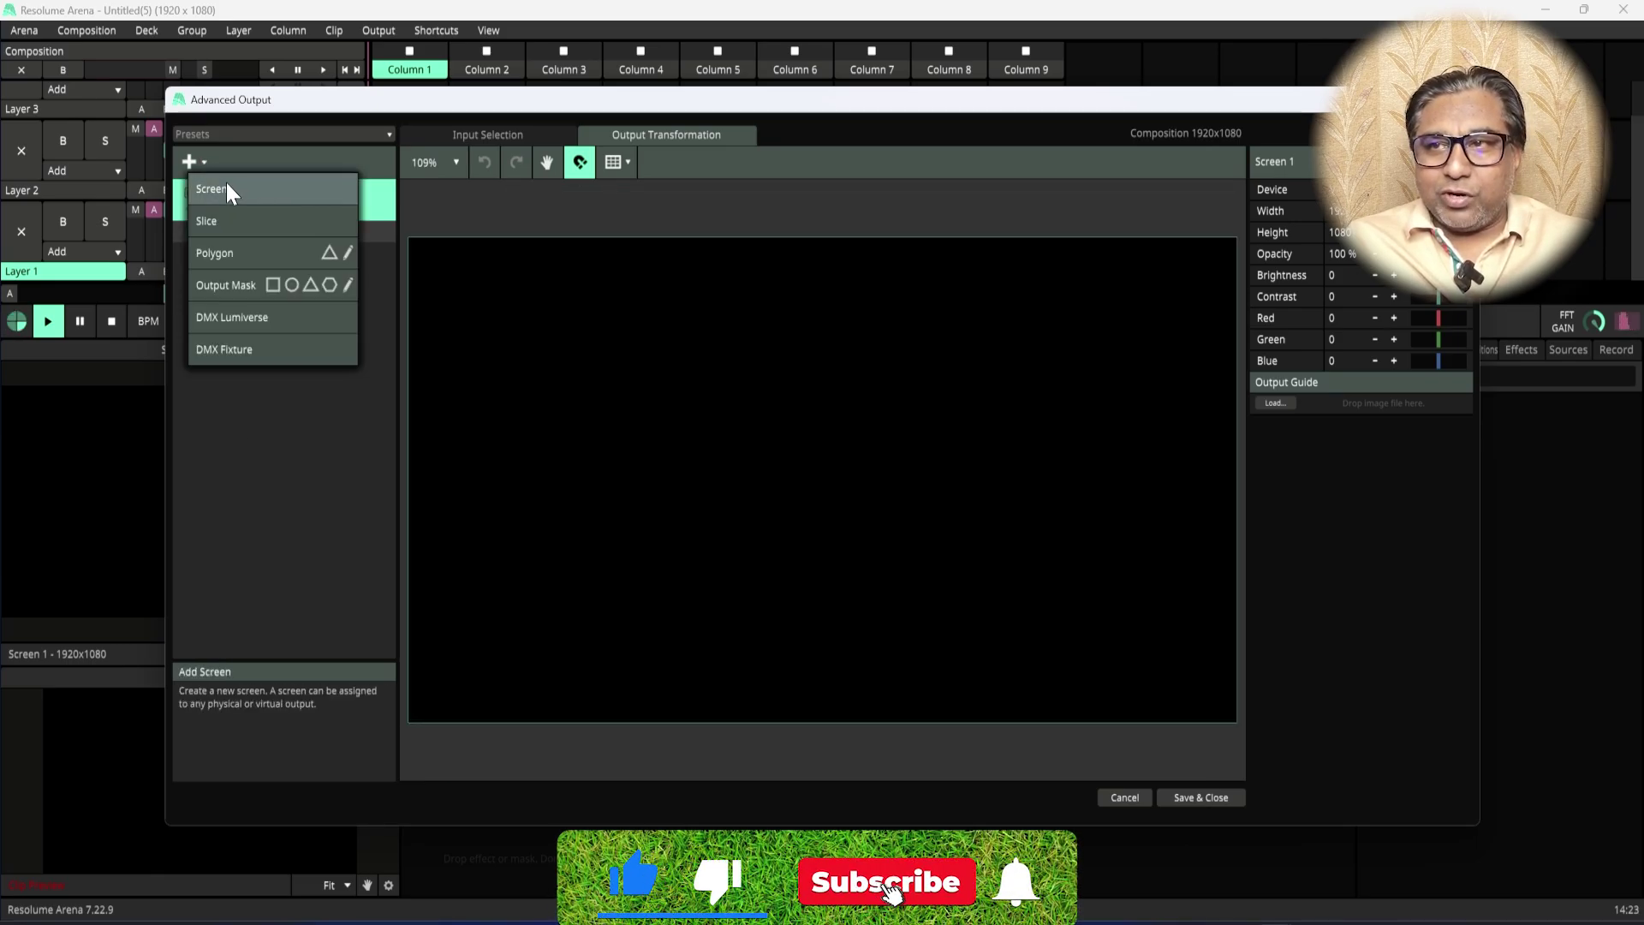
left_click(238, 187)
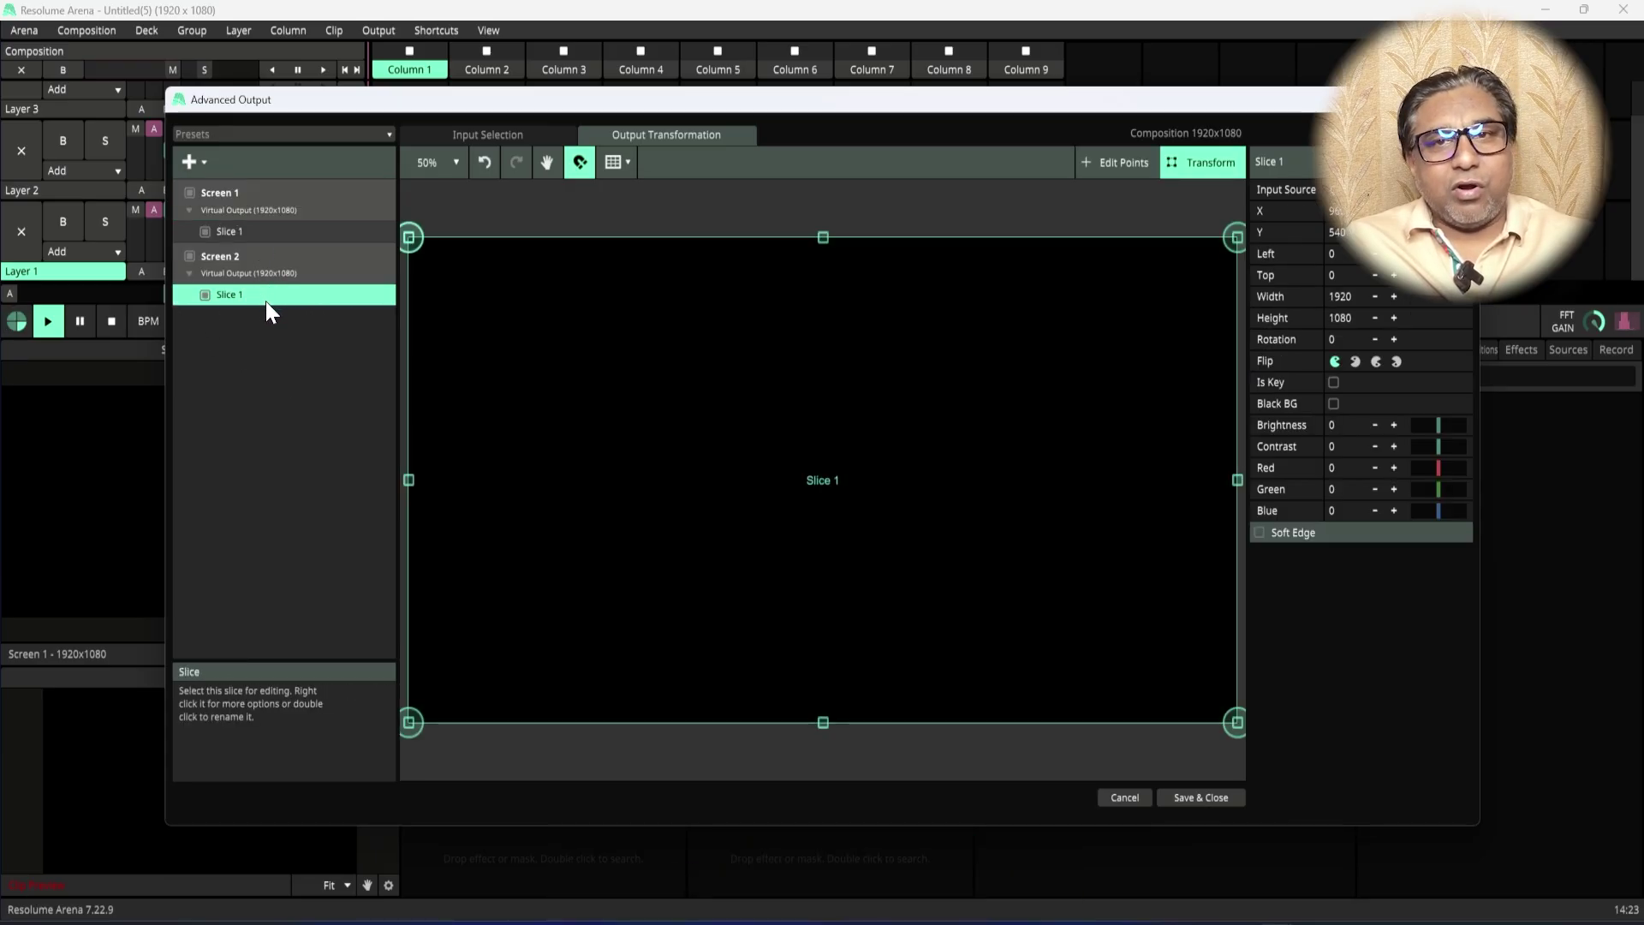
left_click(367, 260)
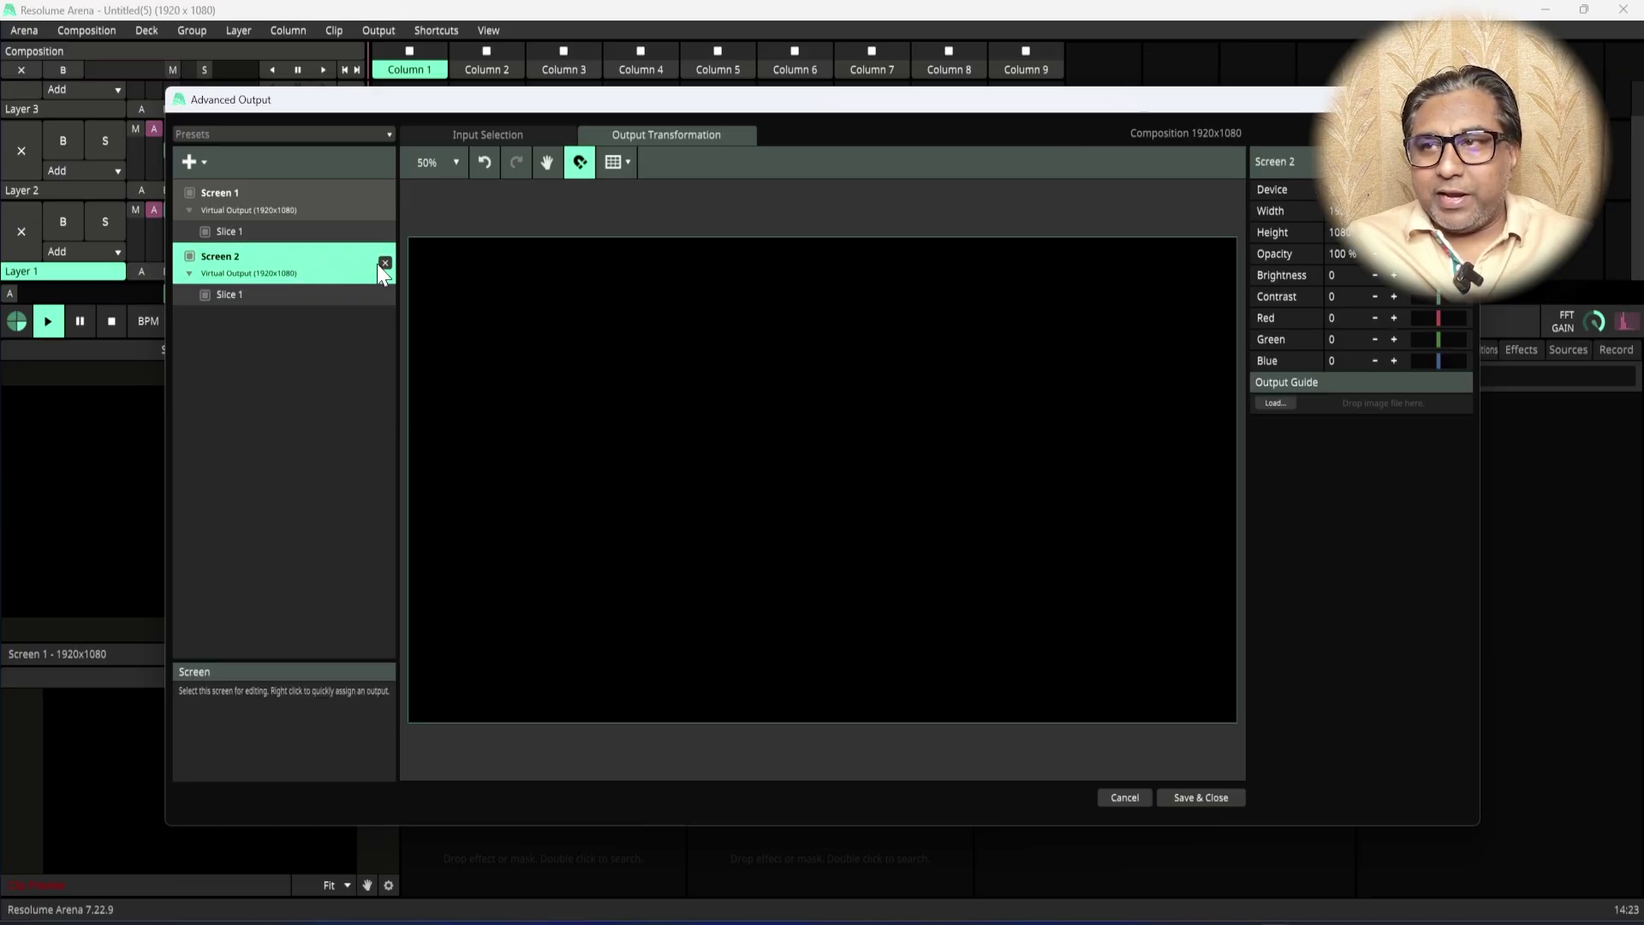
left_click(386, 263)
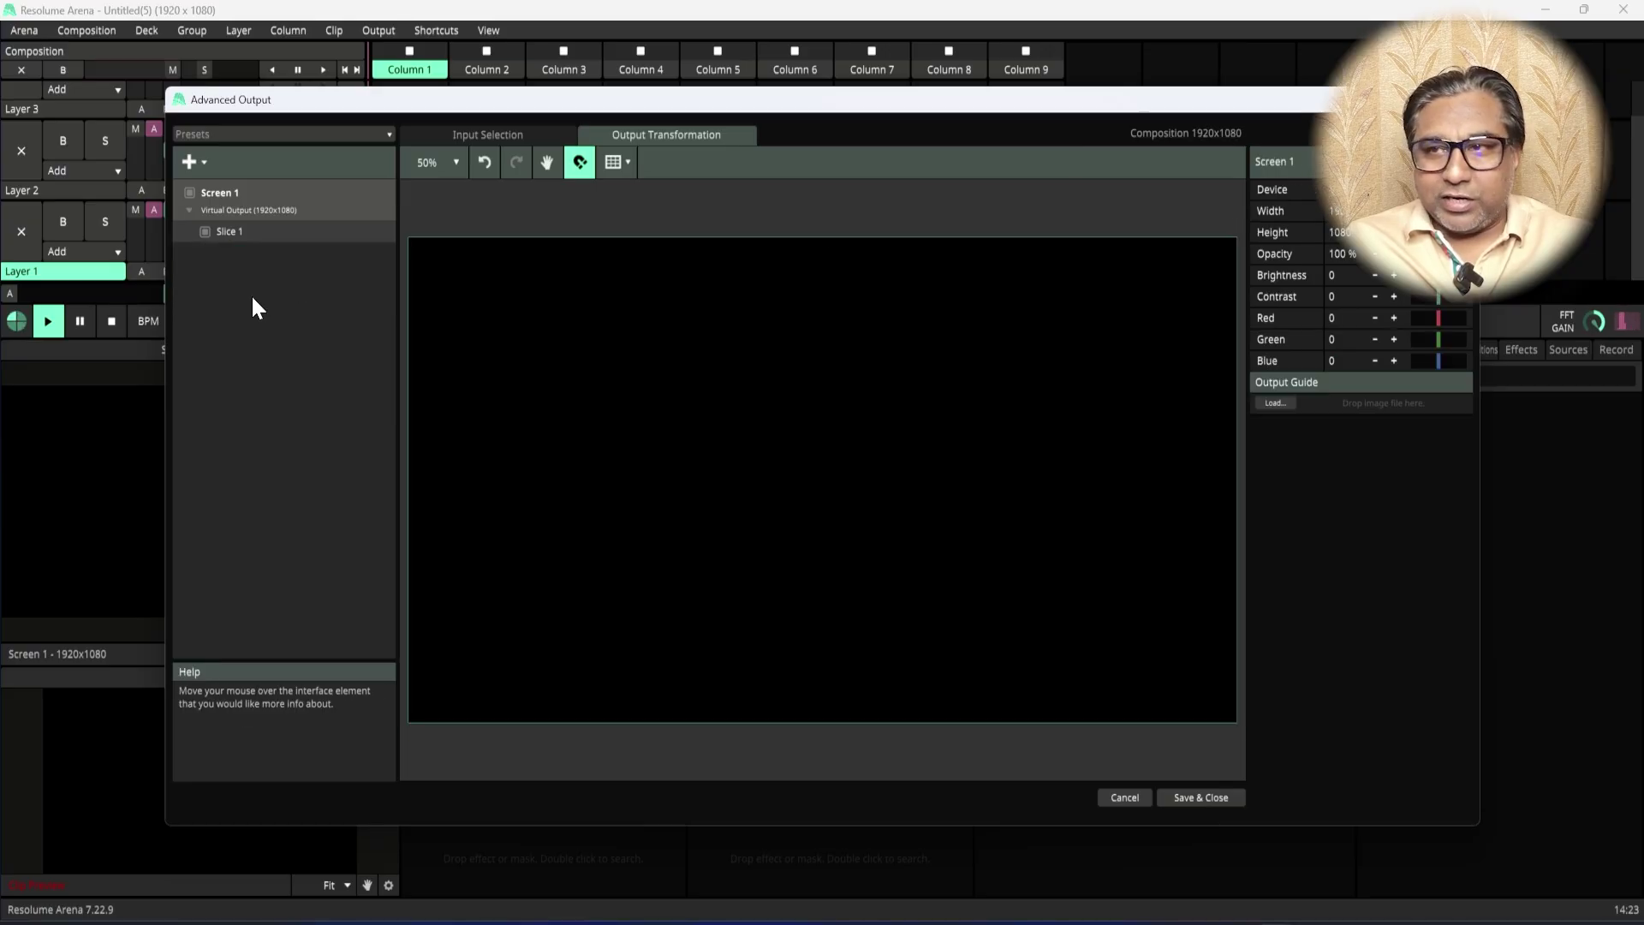
Step: Narrow Slice 1 in the output transformation to a width of about 676 by moving its right edge inward
left_click(258, 201)
left_click(259, 227)
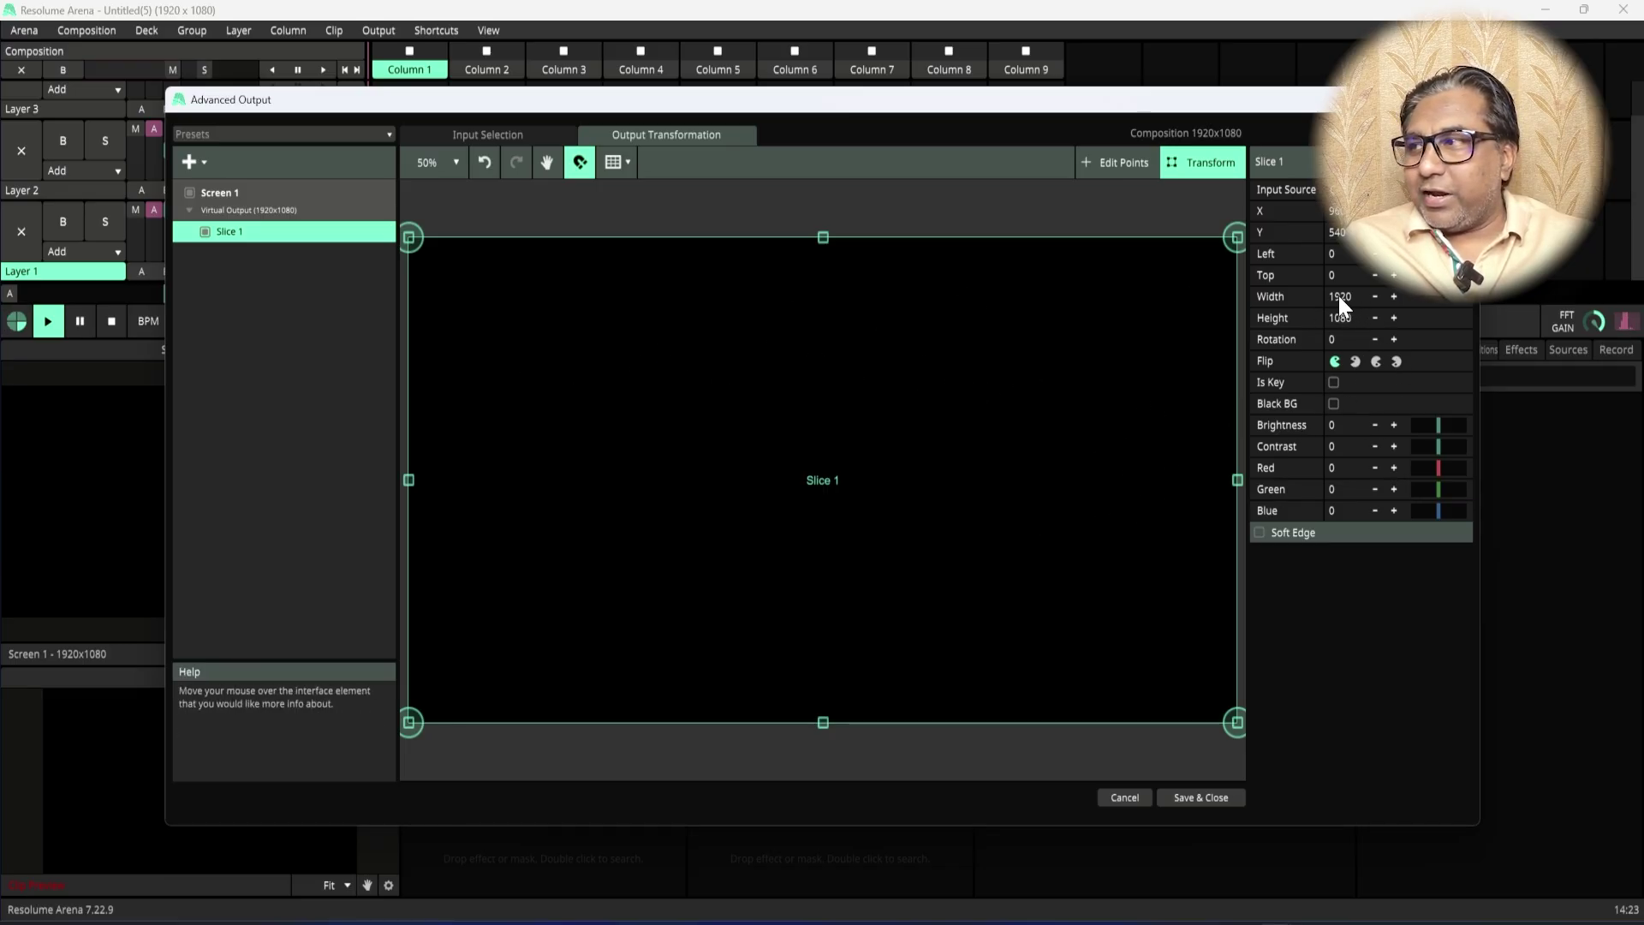
left_click_drag(1235, 481, 700, 502)
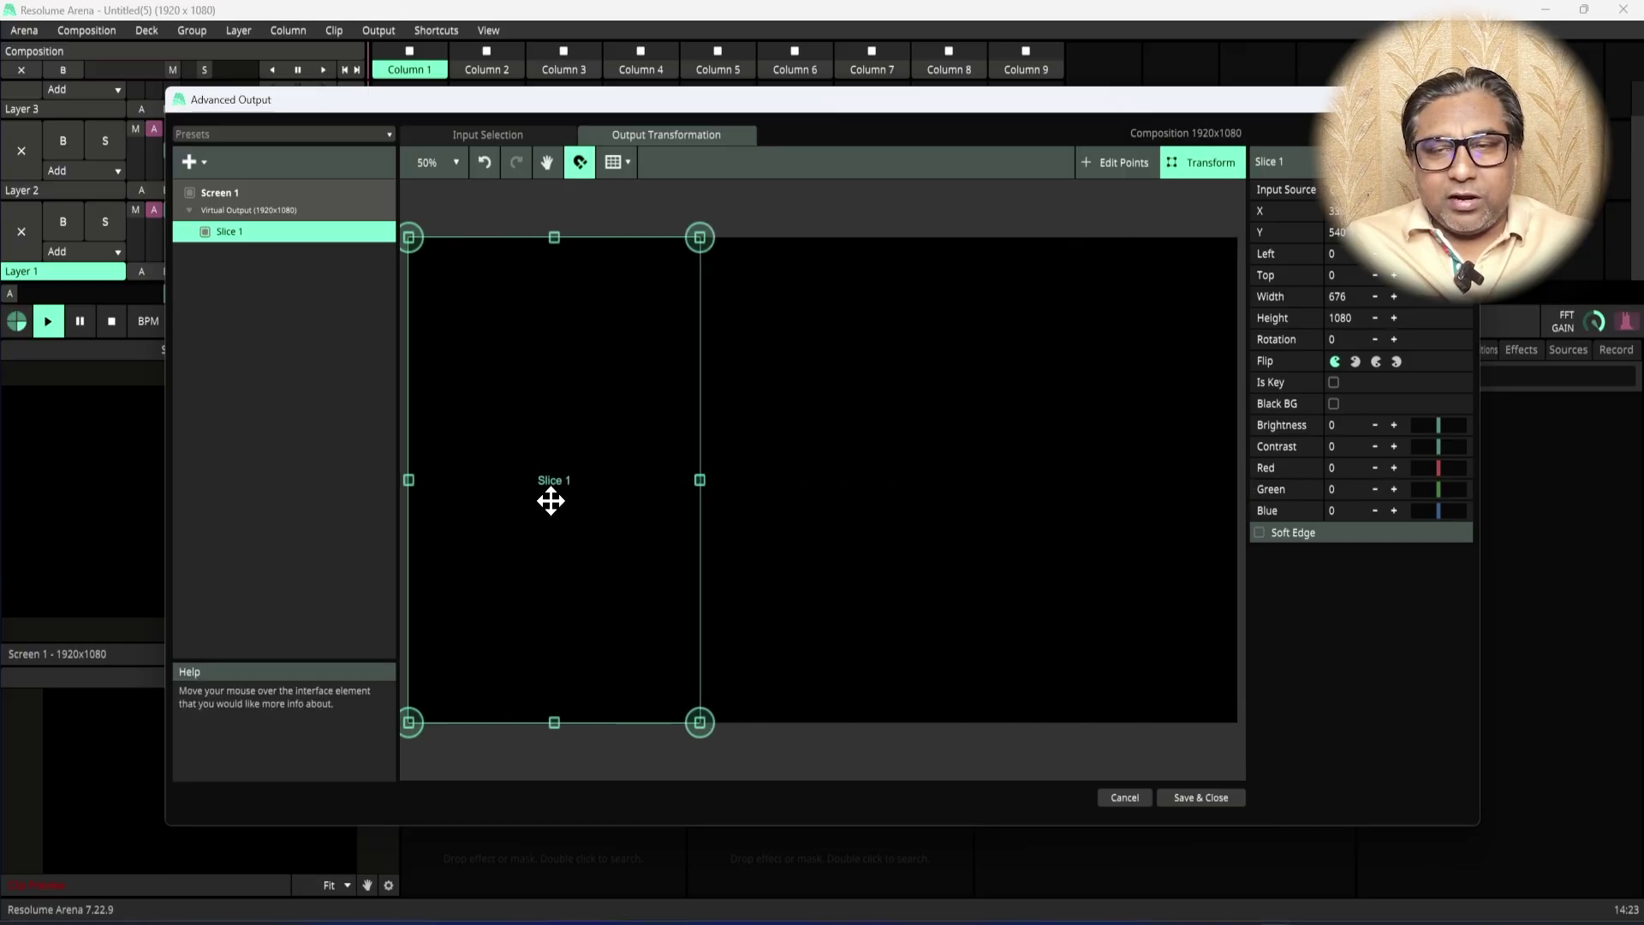
double_click(1339, 296)
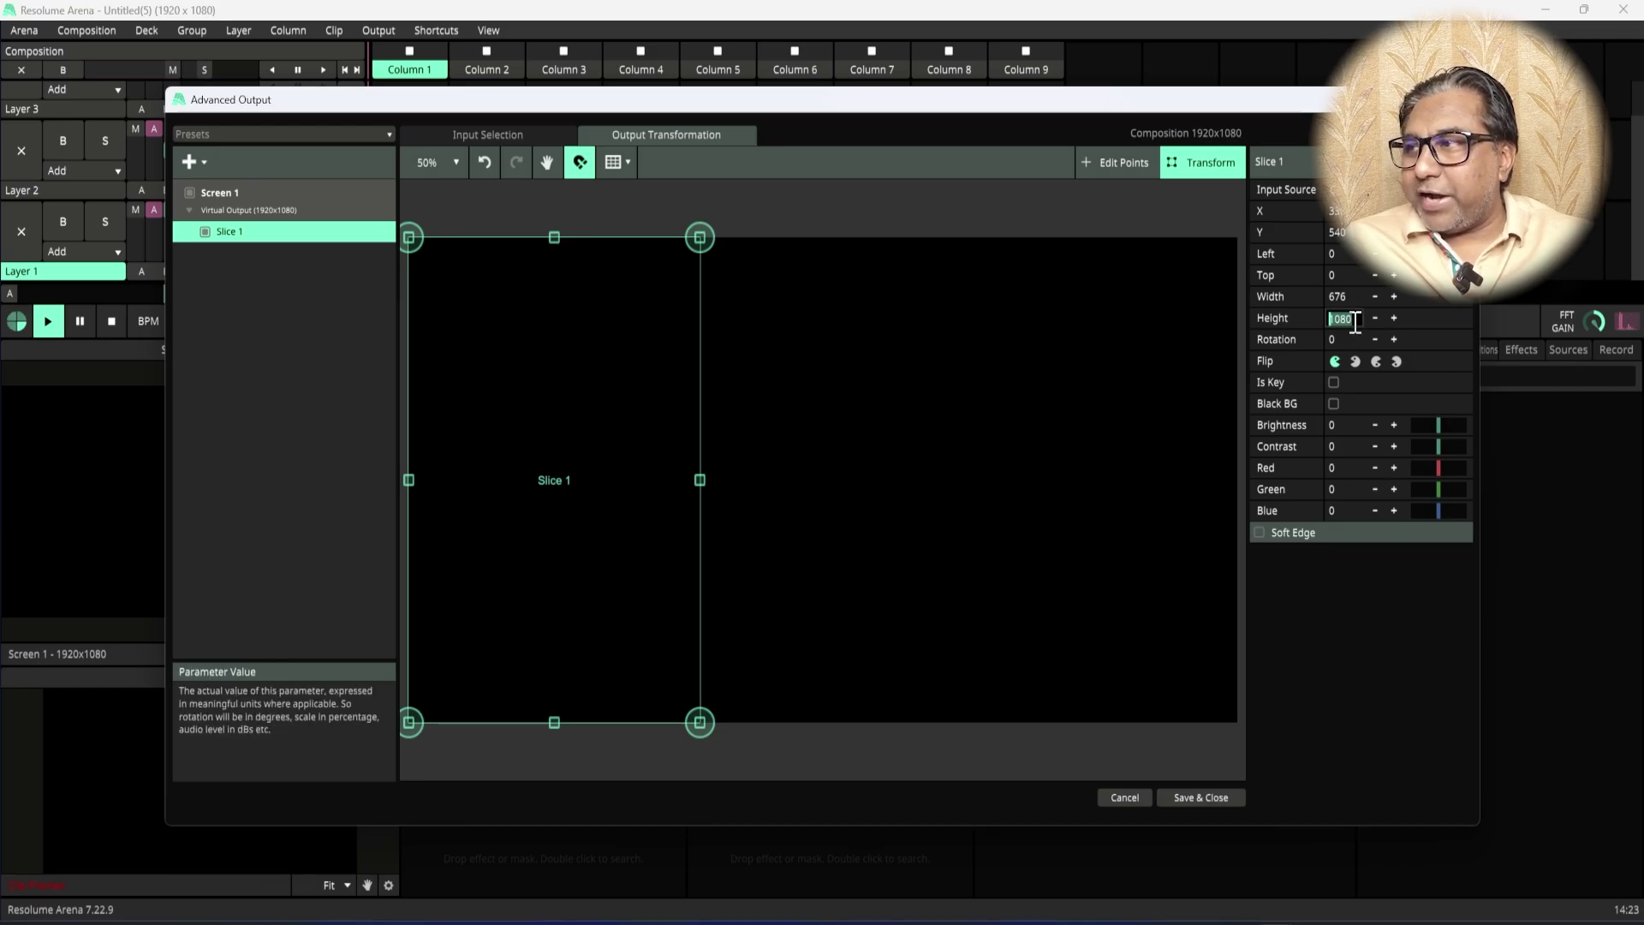
key("Return")
double_click(1351, 317)
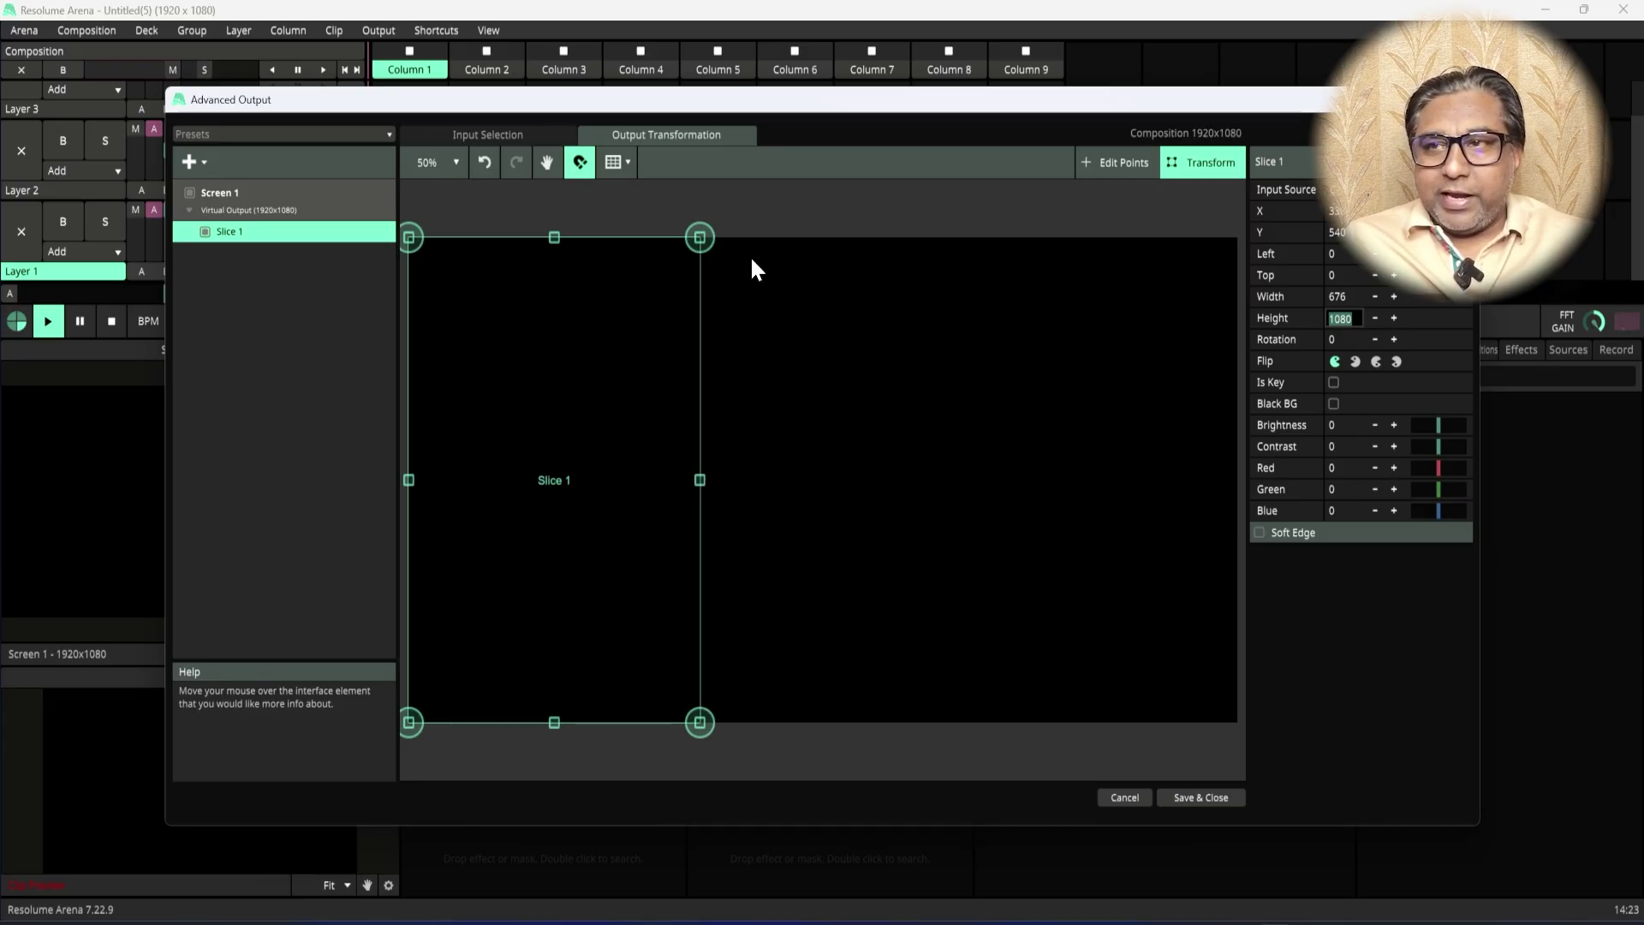
Step: Add a polygon to Screen 1, outlining a closed six-point shape with an inward notch on its left side
left_click(203, 161)
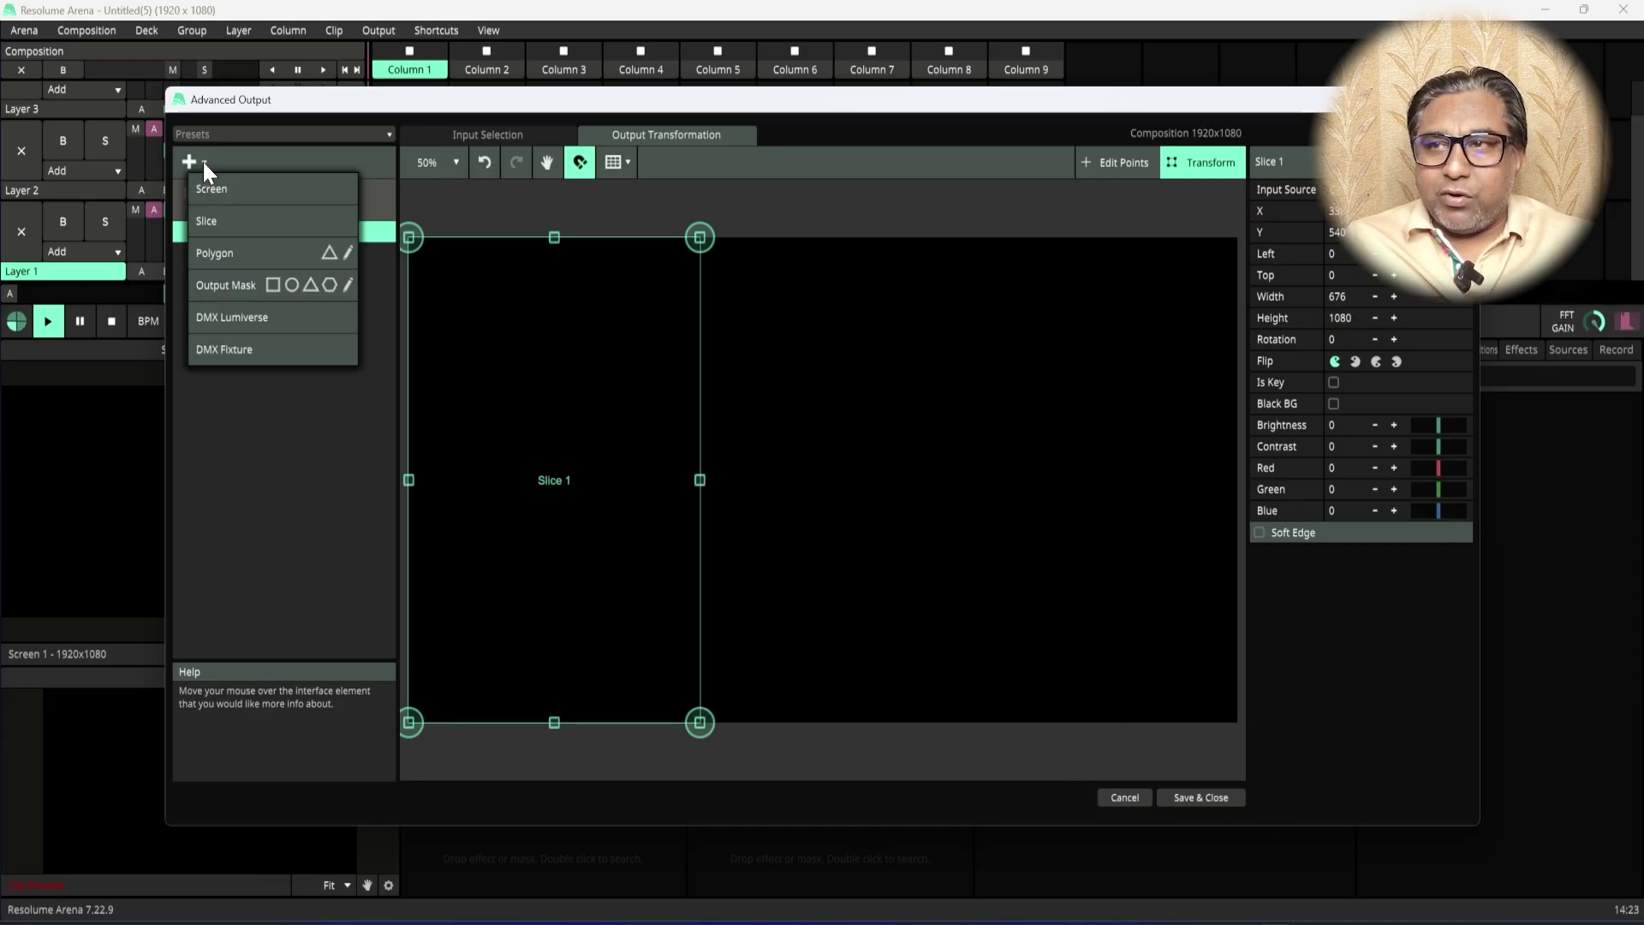
left_click(295, 508)
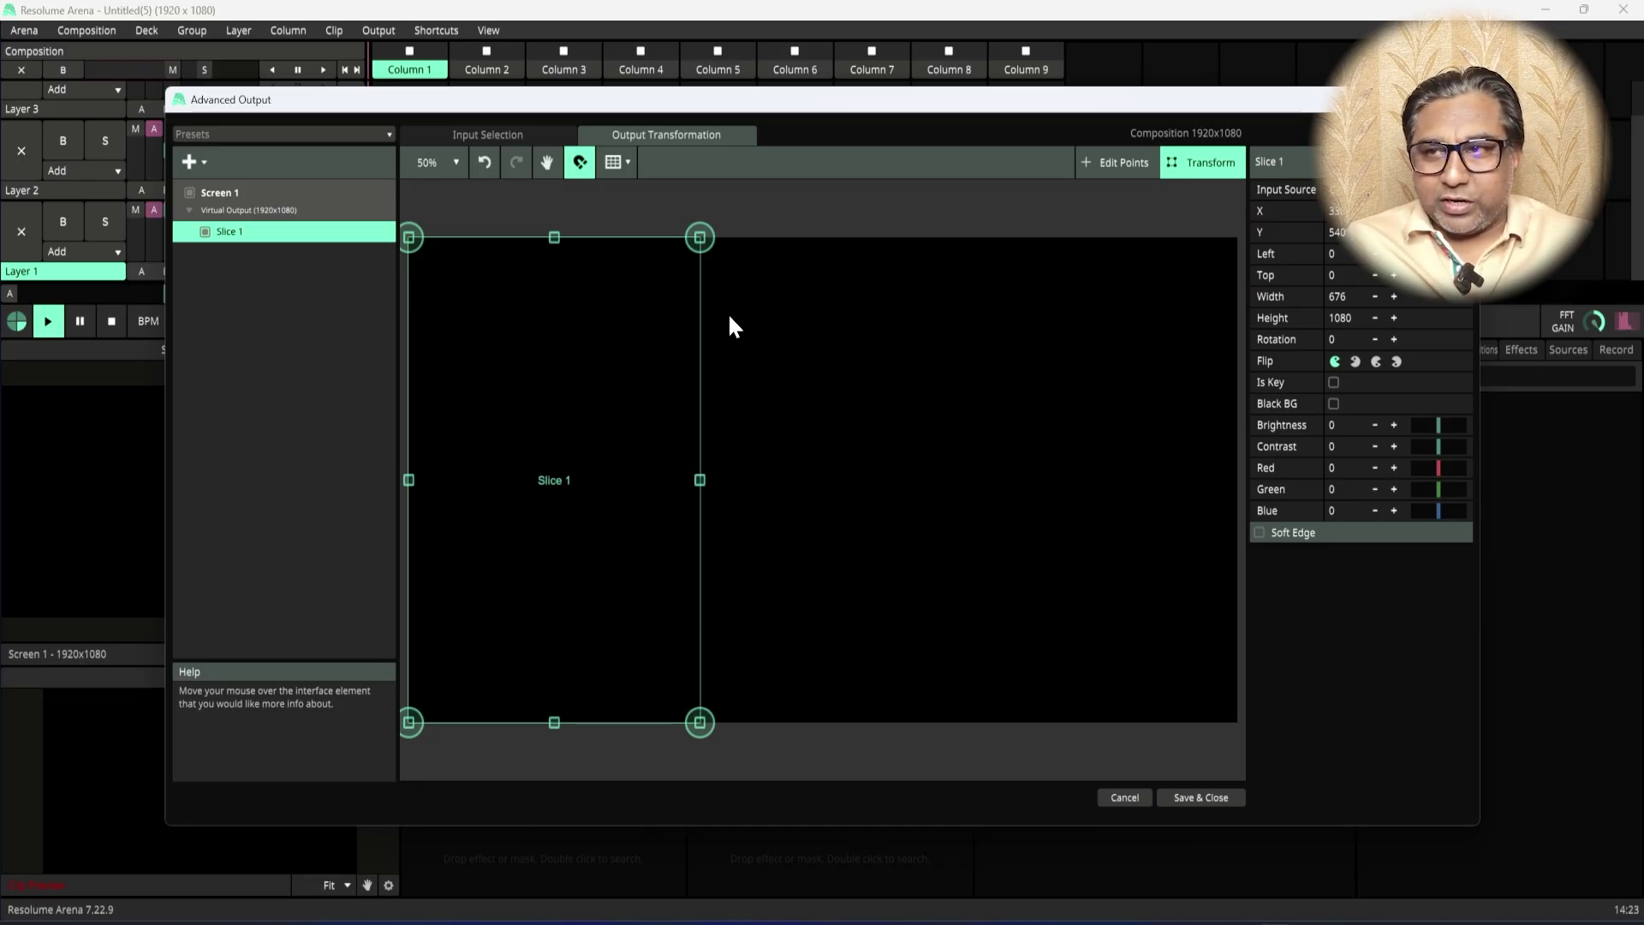
left_click(201, 159)
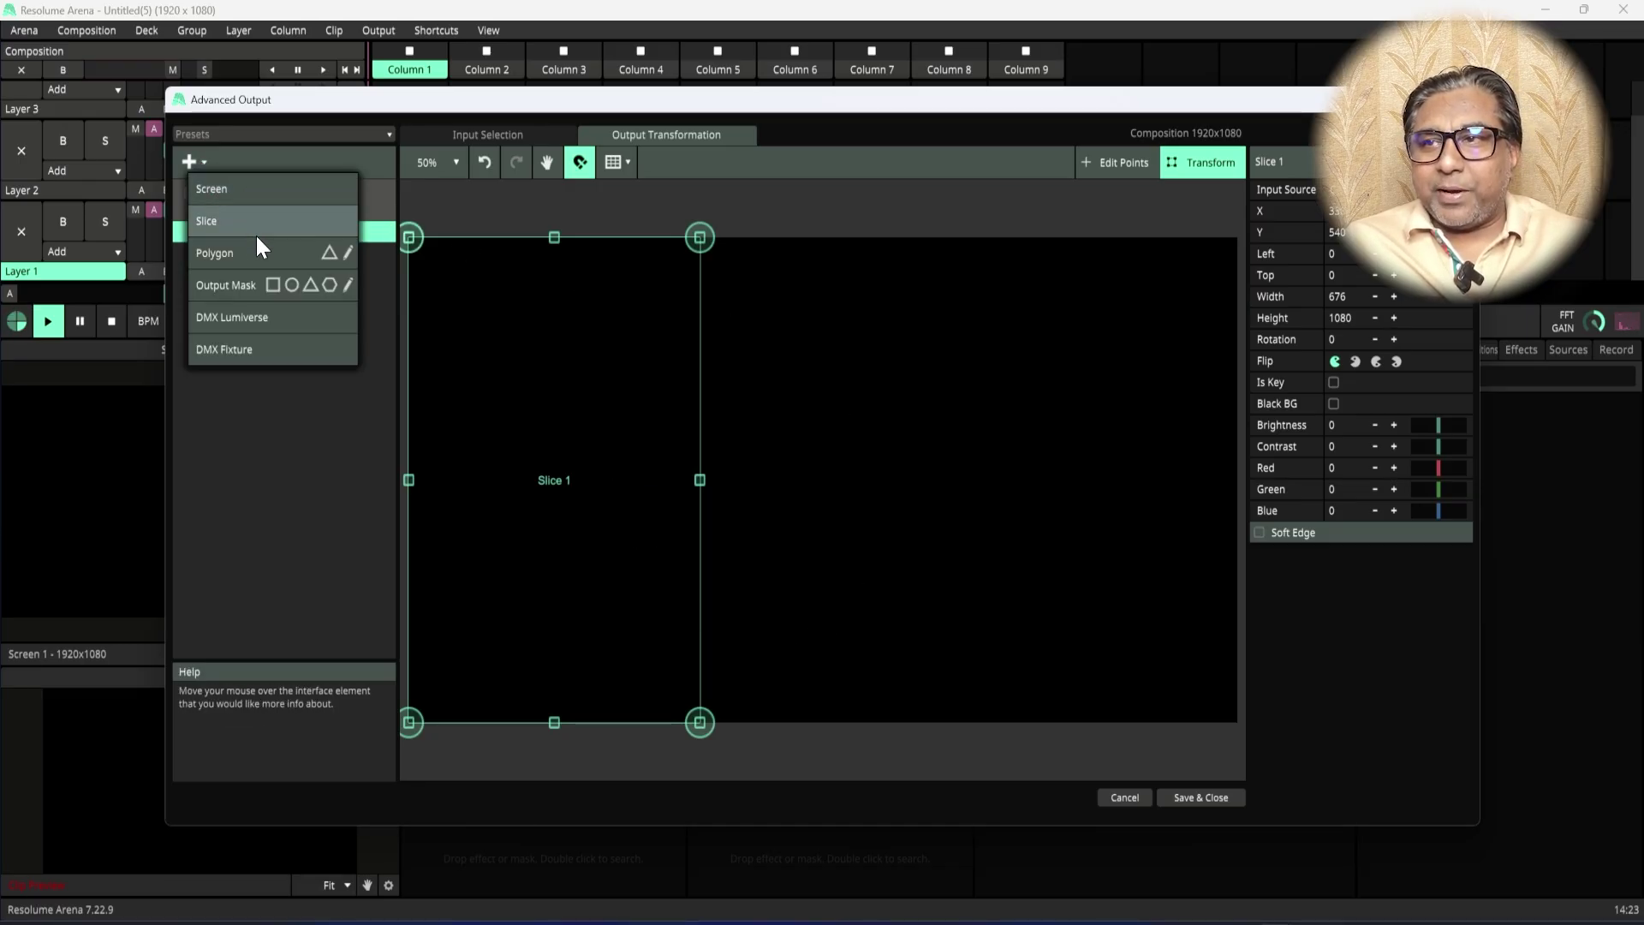
left_click(234, 250)
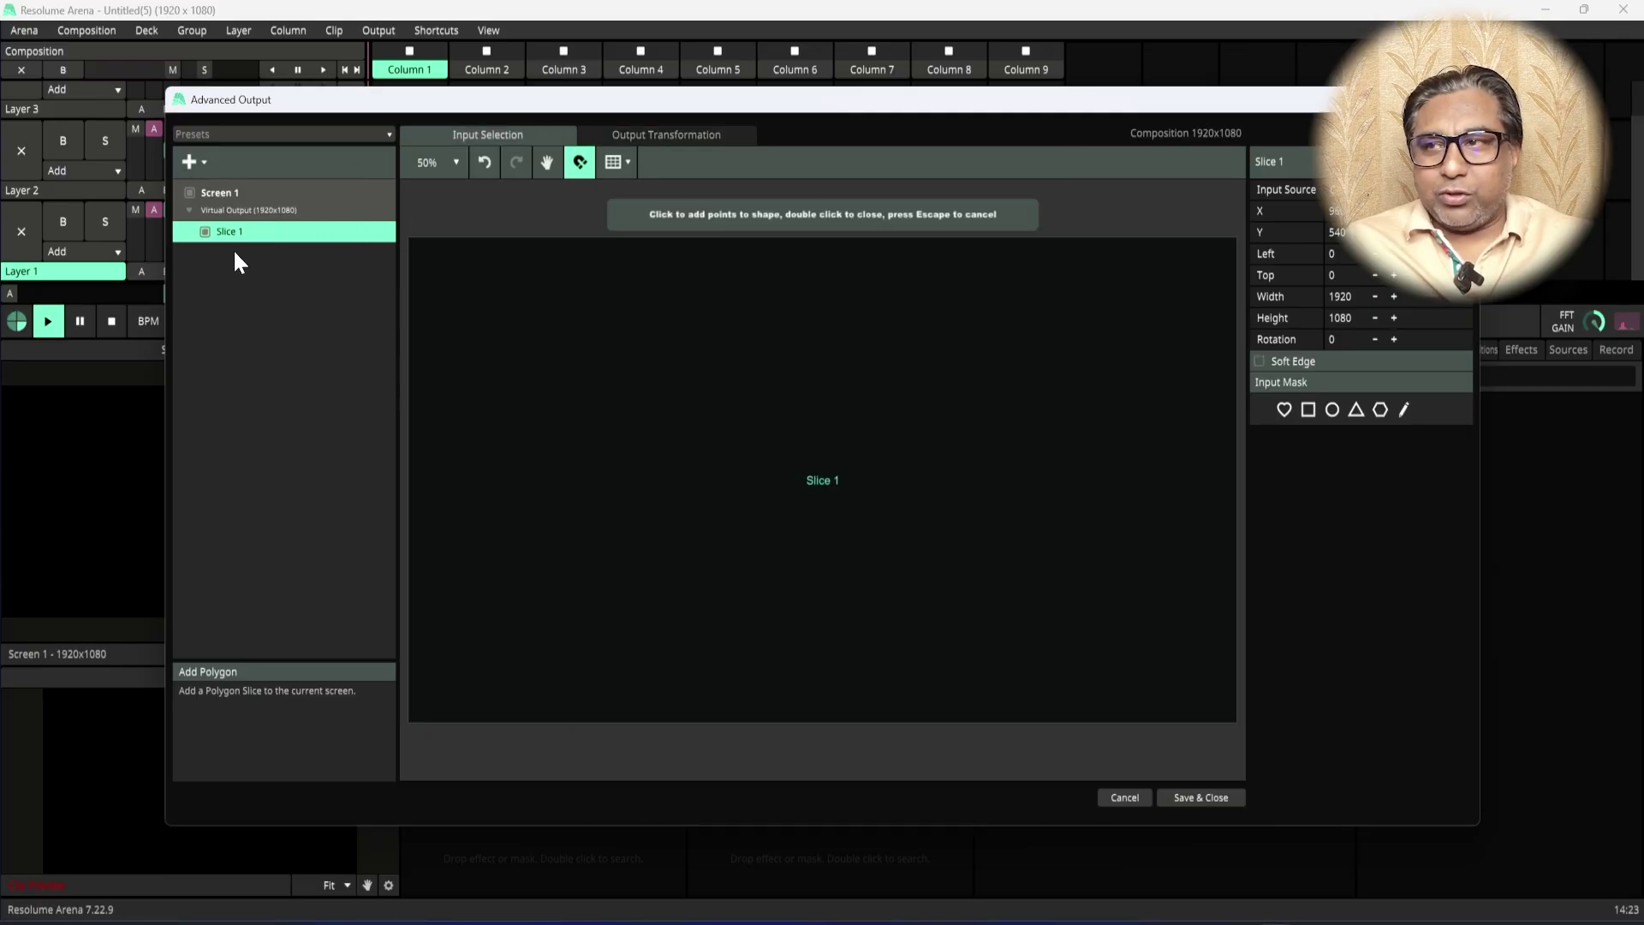
left_click(567, 308)
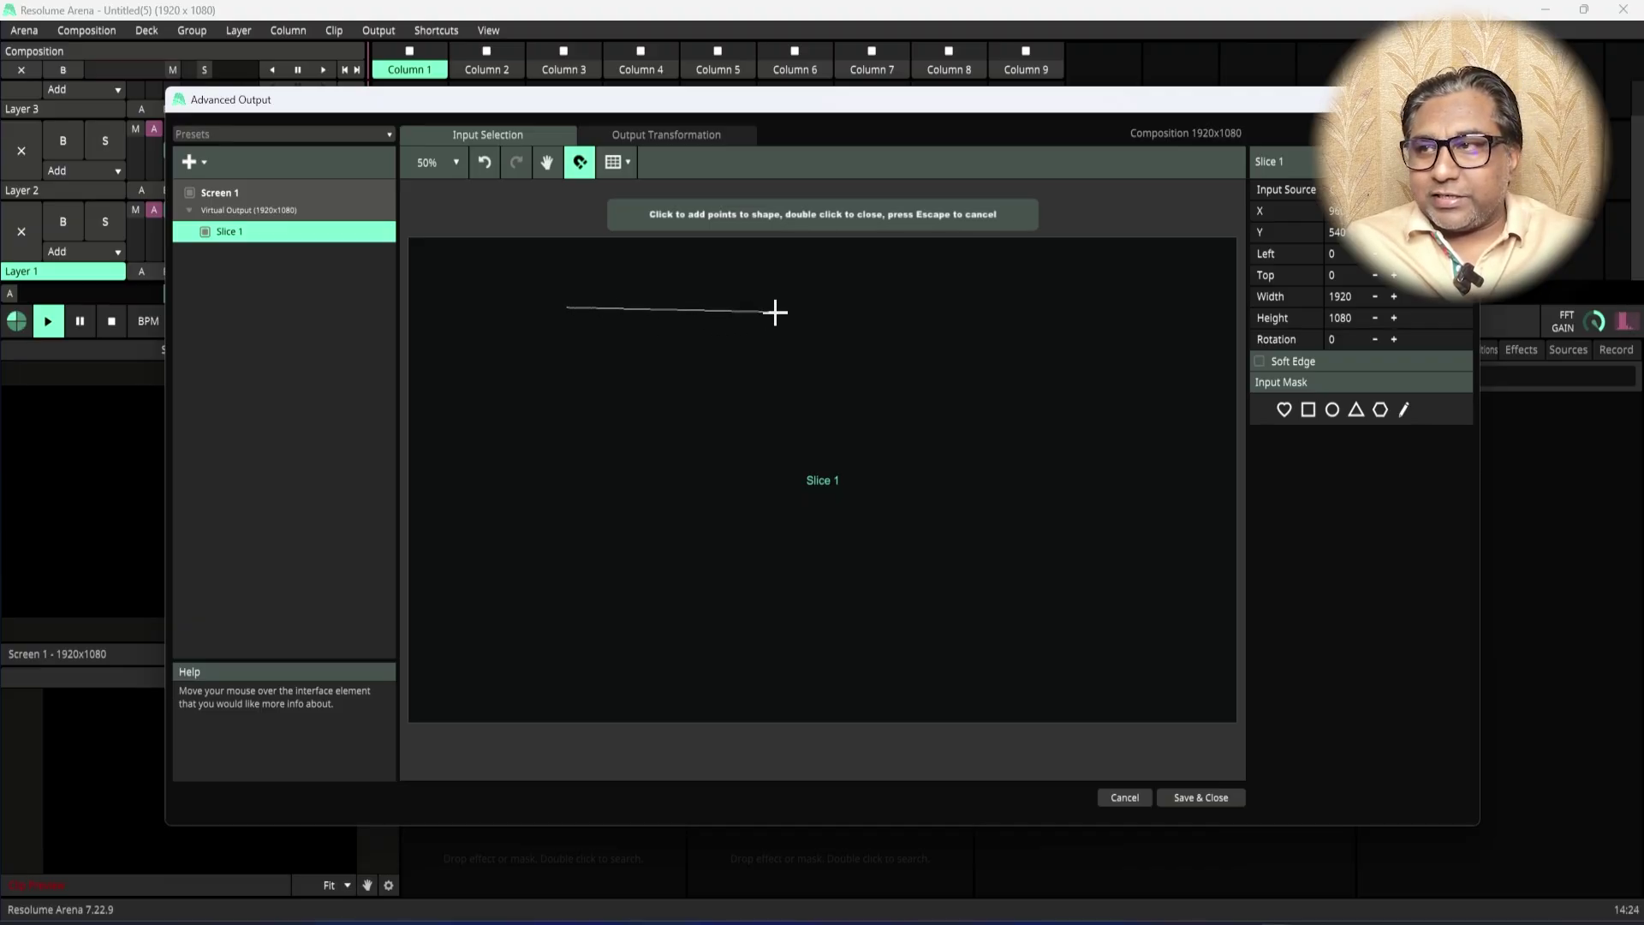
left_click(860, 298)
left_click(941, 446)
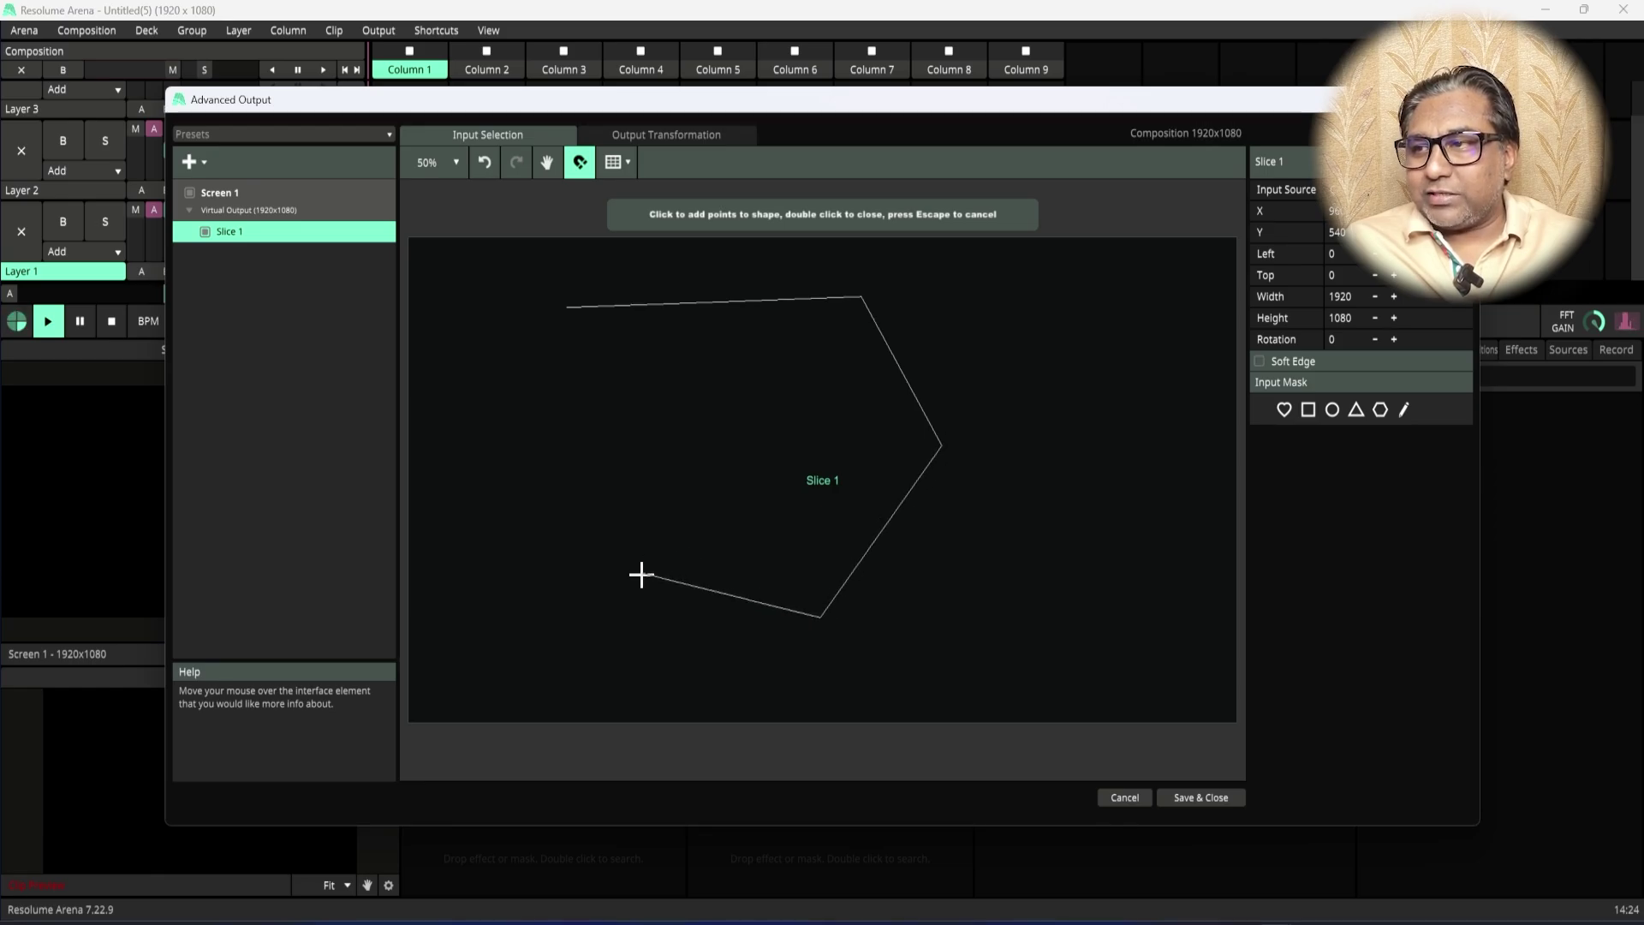
left_click(736, 453)
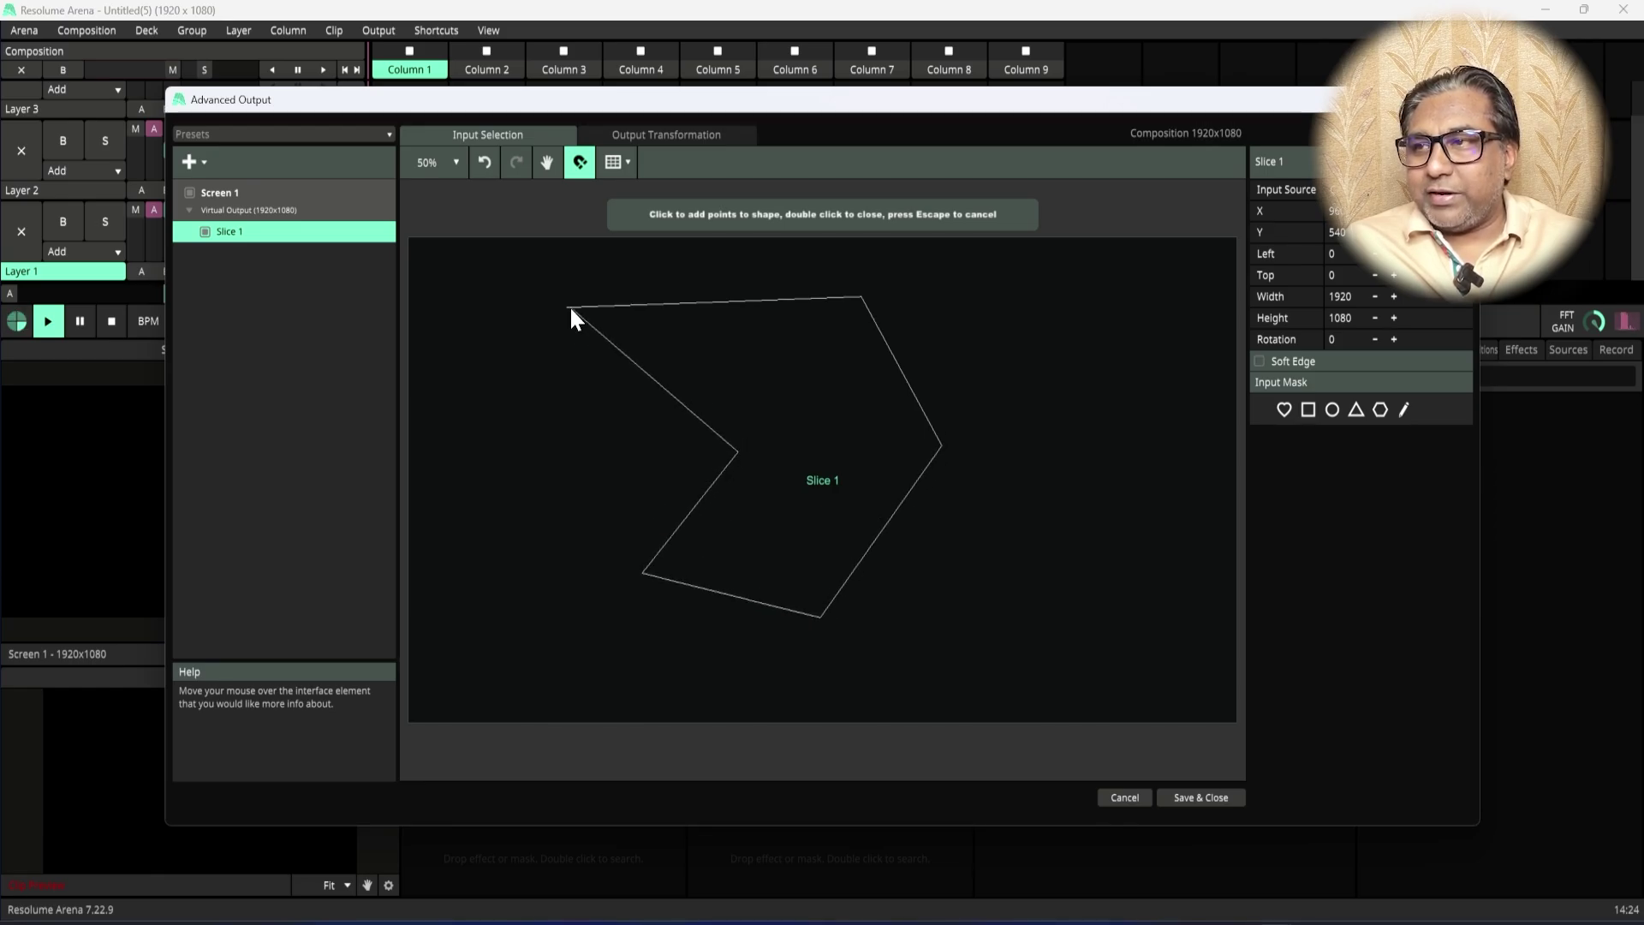
double_click(566, 306)
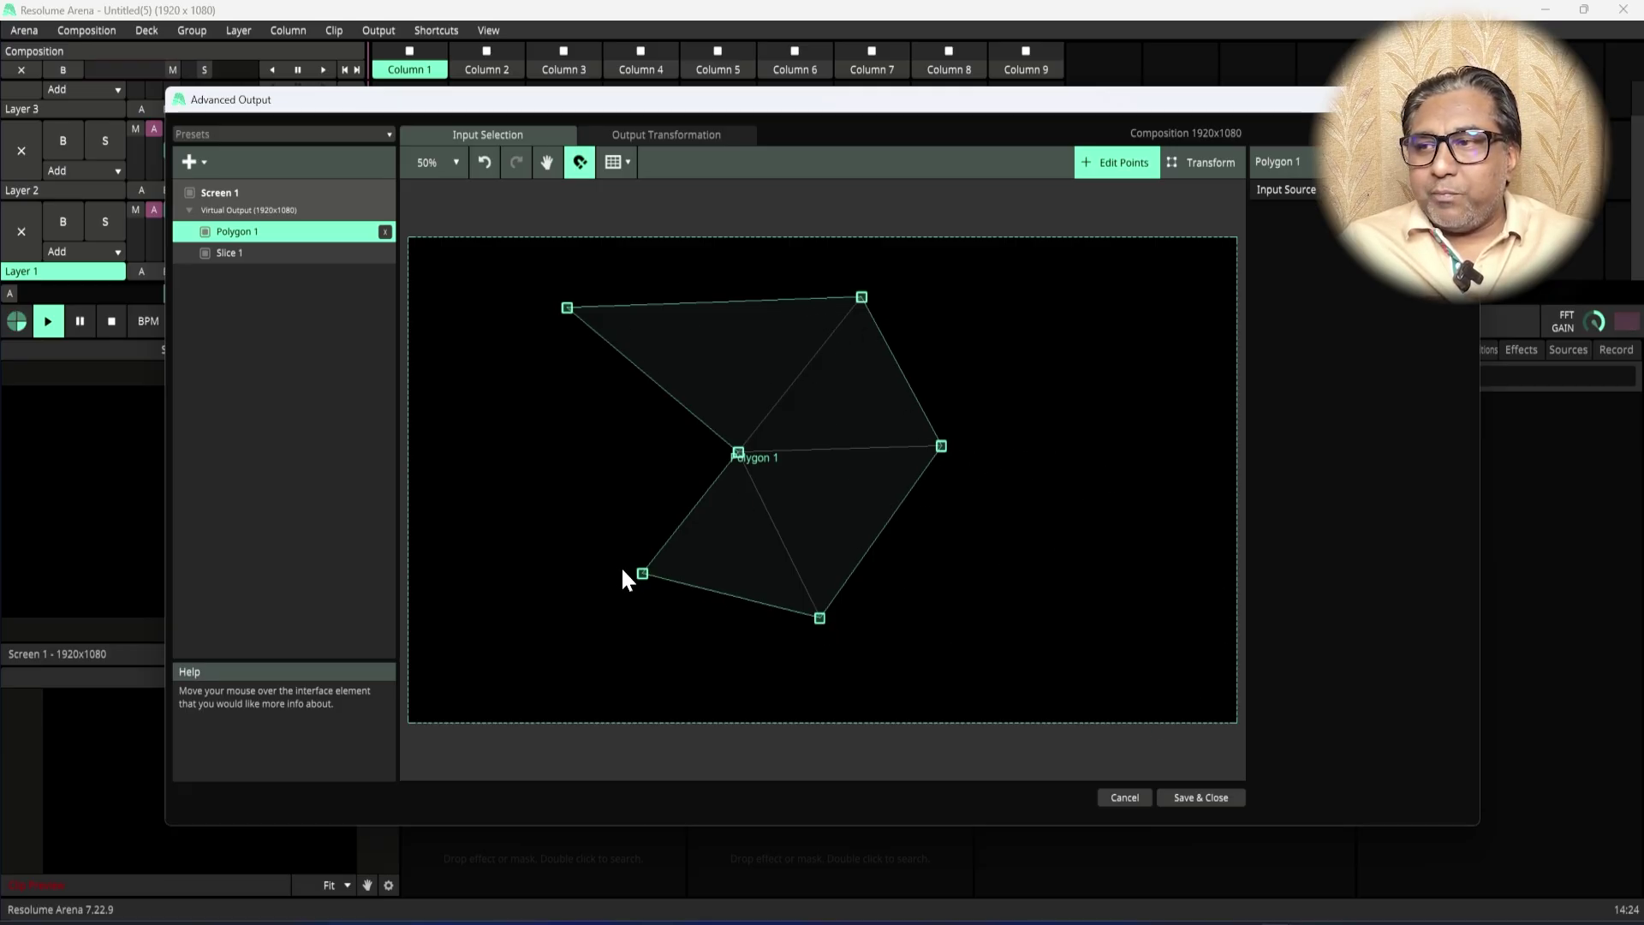
Step: Slightly reposition the polygon's lower-left, inner notch and two upper points, and select its right and bottom points
mouse_move(642, 572)
left_mouse_down()
mouse_move(670, 538)
mouse_move(635, 564)
left_mouse_up()
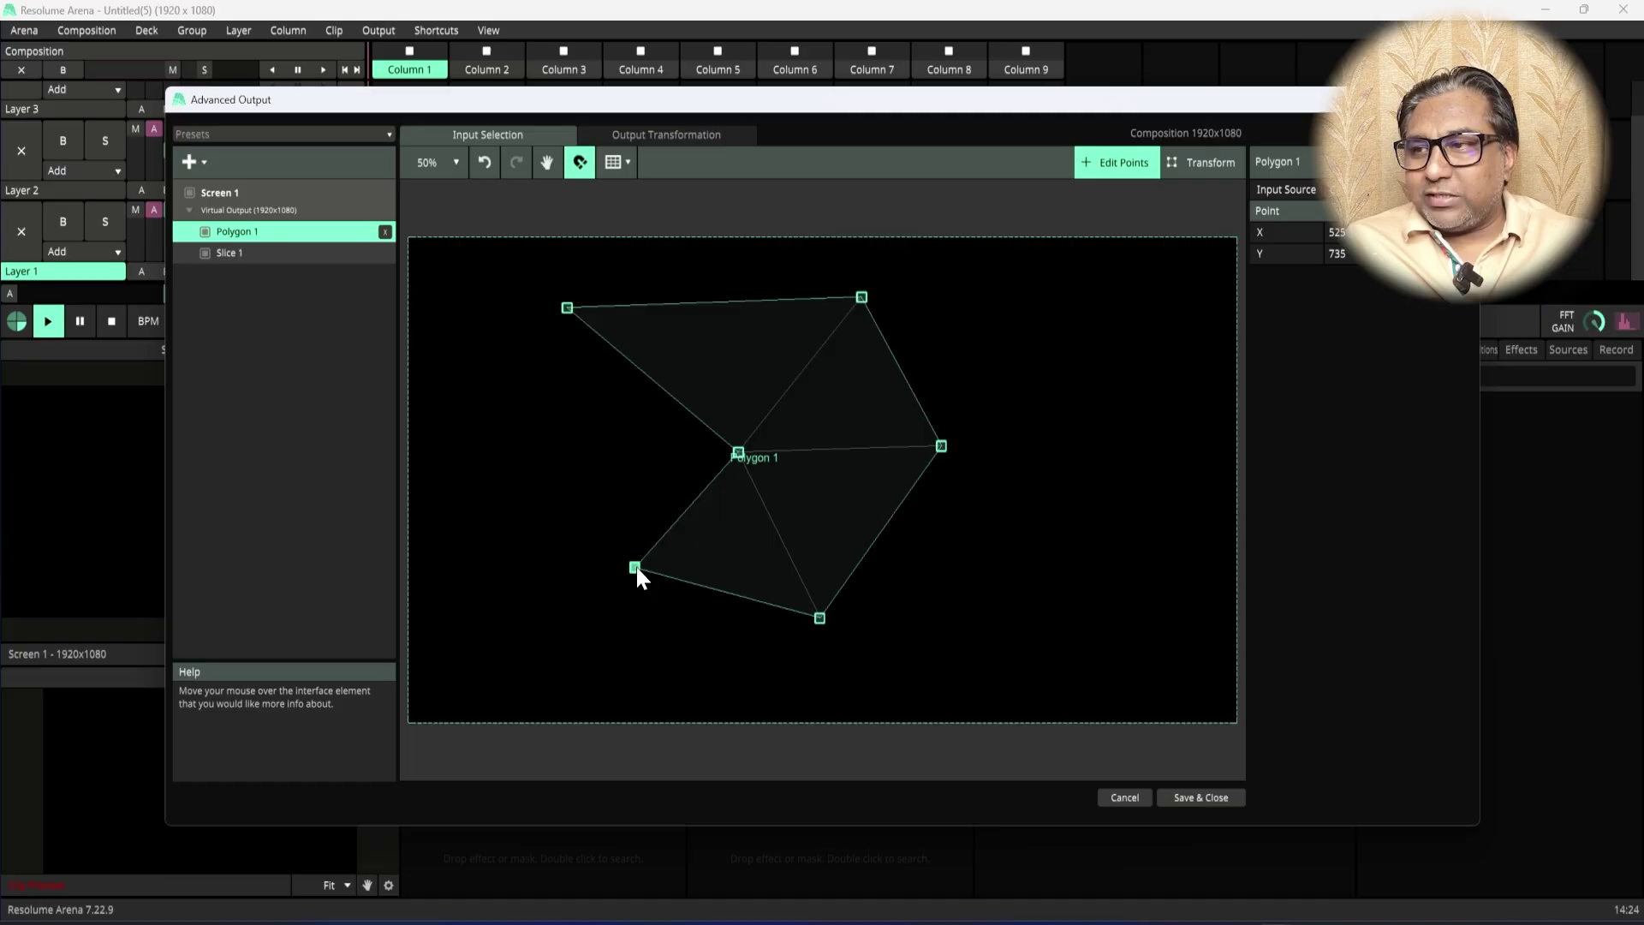
left_click_drag(738, 451, 712, 444)
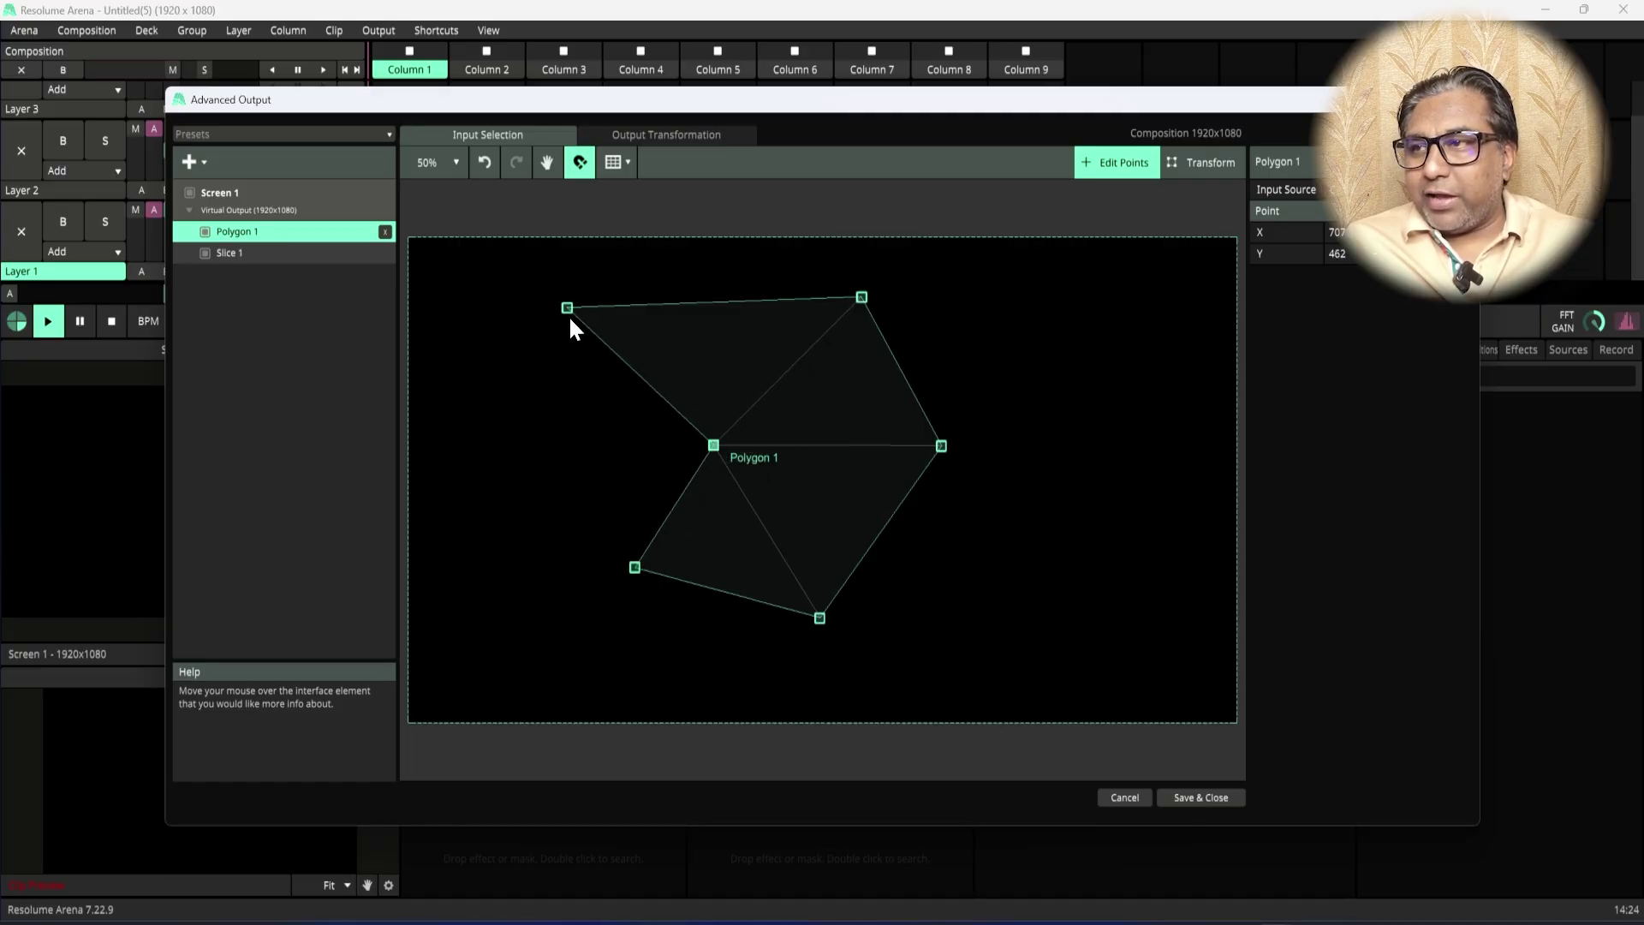
left_click_drag(569, 315, 572, 318)
left_click_drag(860, 299, 861, 306)
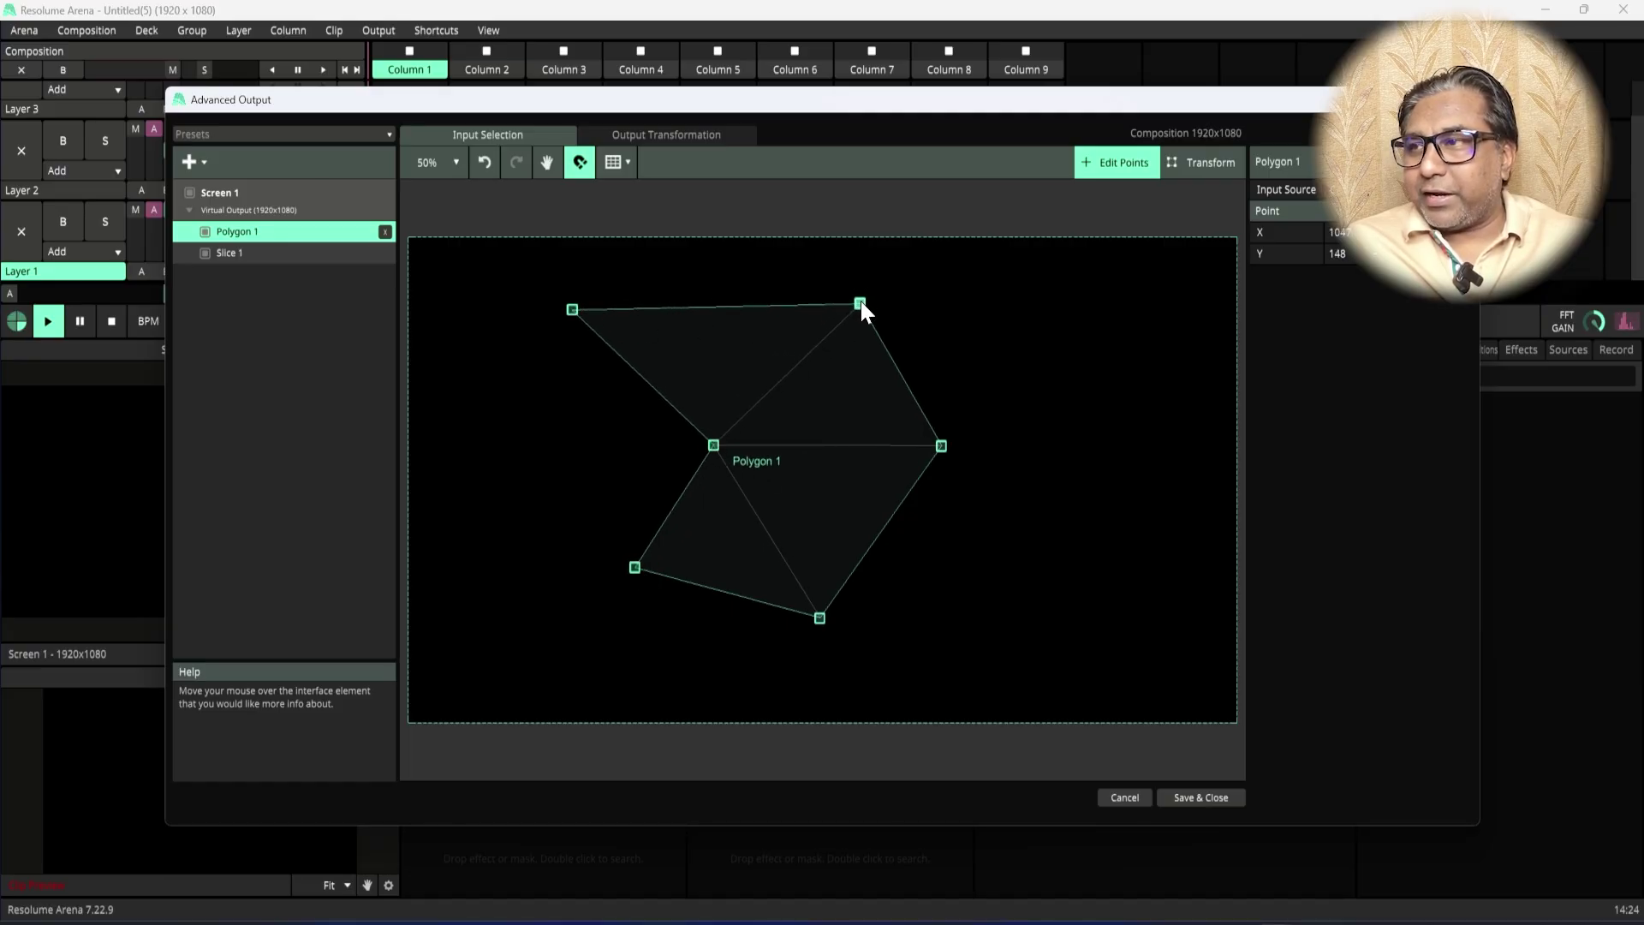
left_click(941, 446)
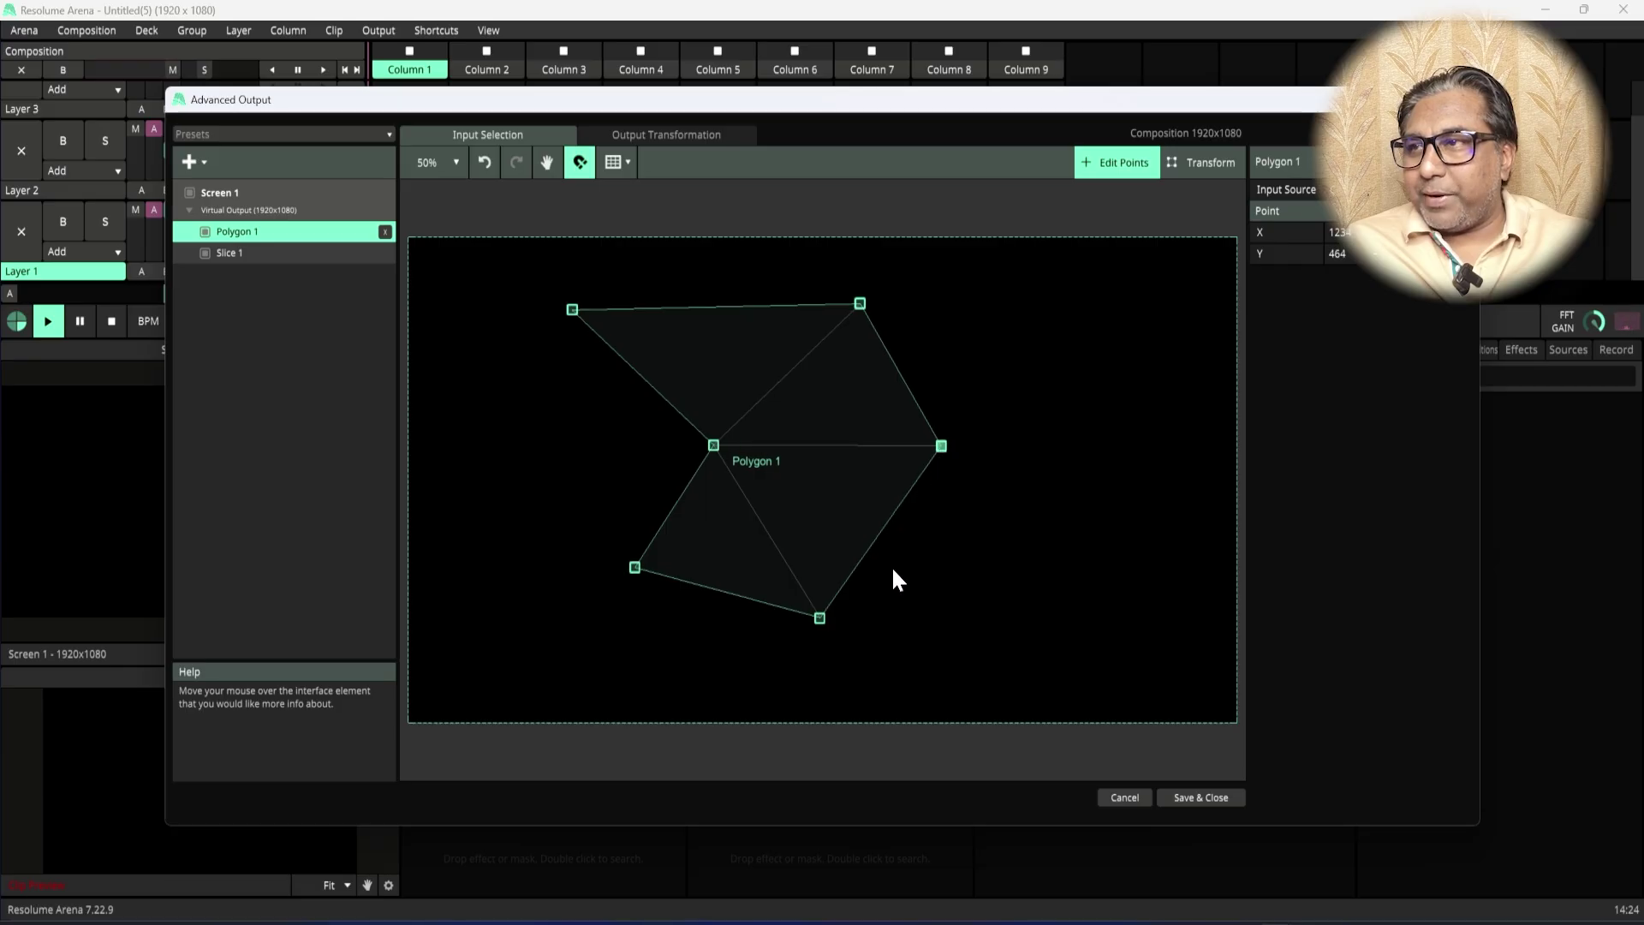
left_click(820, 617)
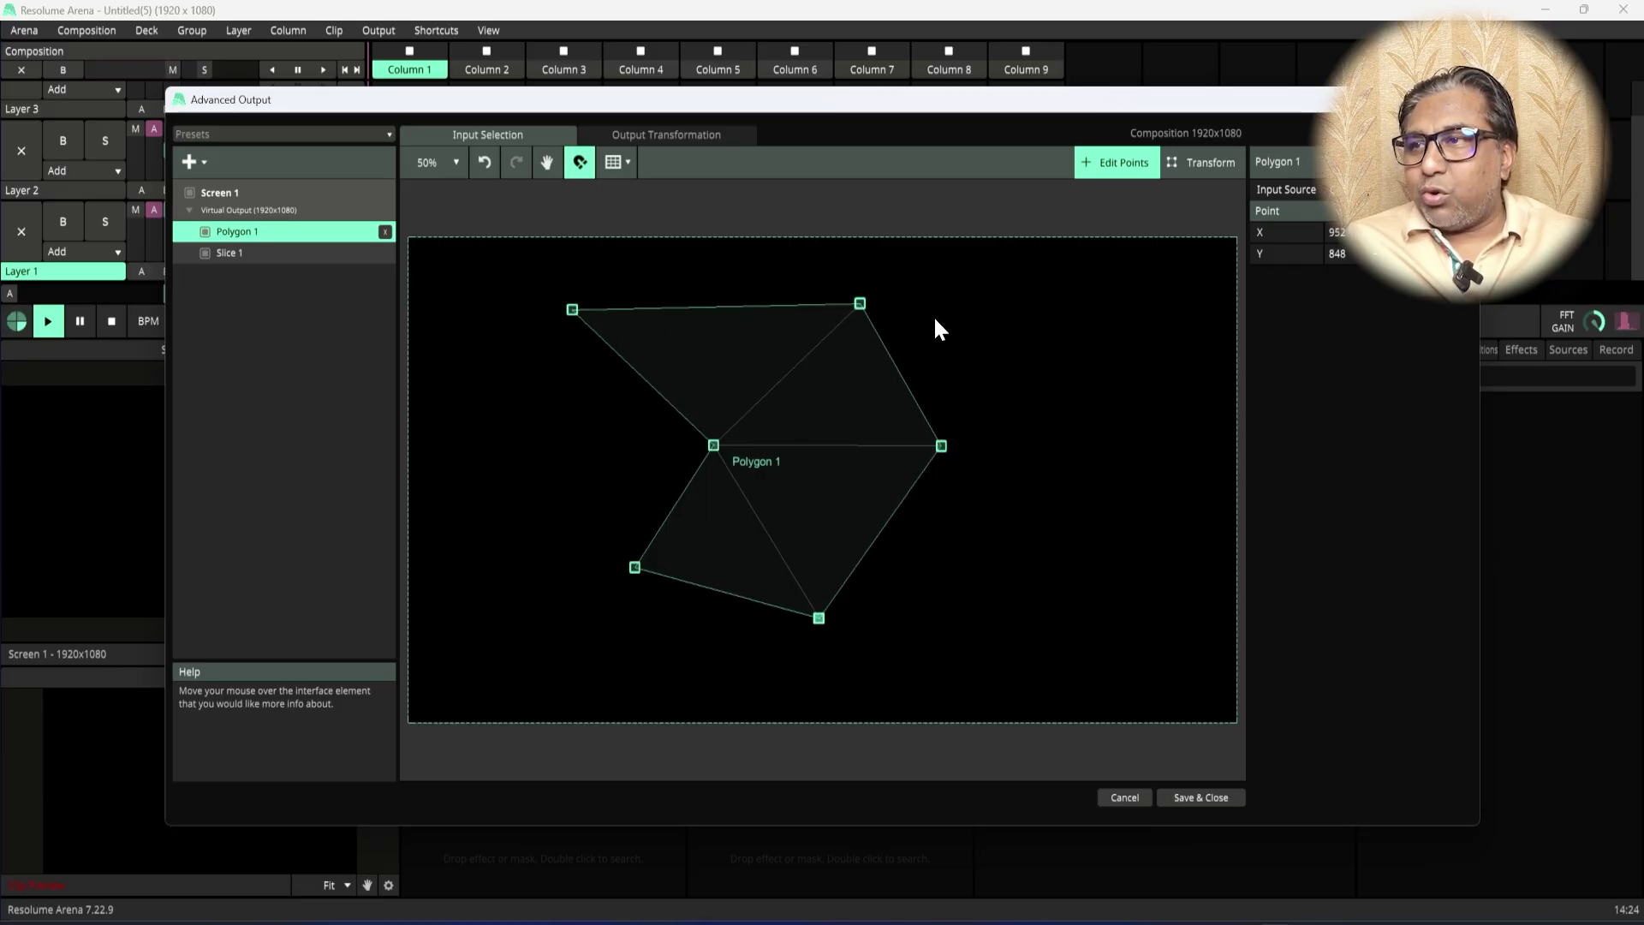
Step: Delete Slice 1 from Screen 1 and compare Polygon 1 in the output transformation and input selection
left_click(383, 254)
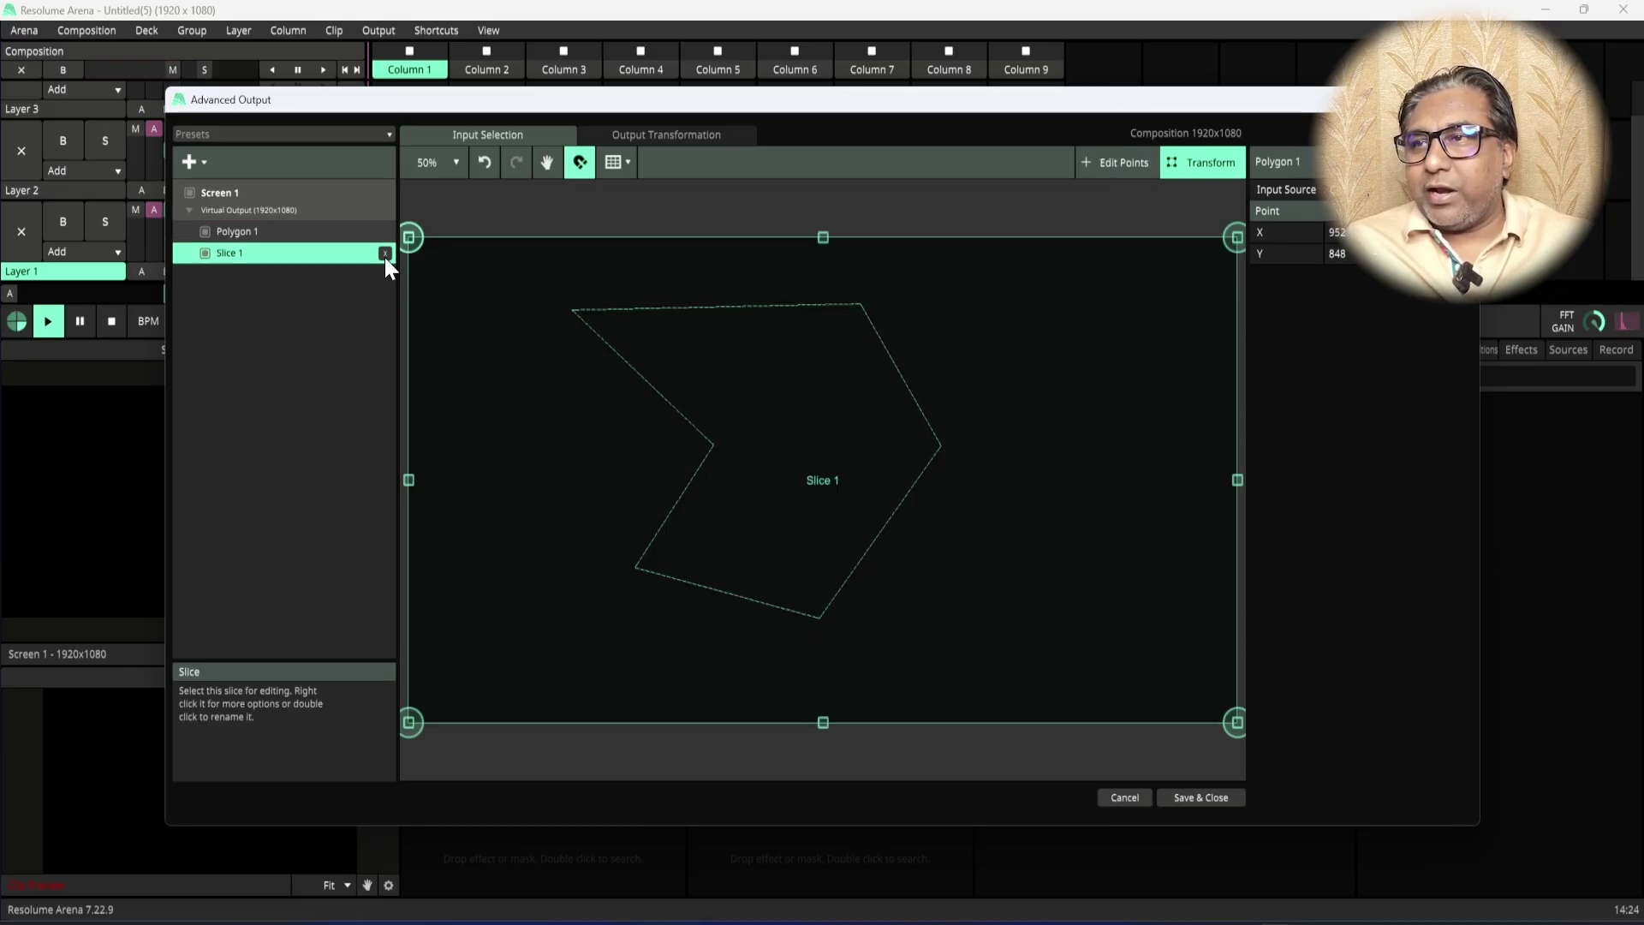
left_click(385, 254)
left_click(674, 137)
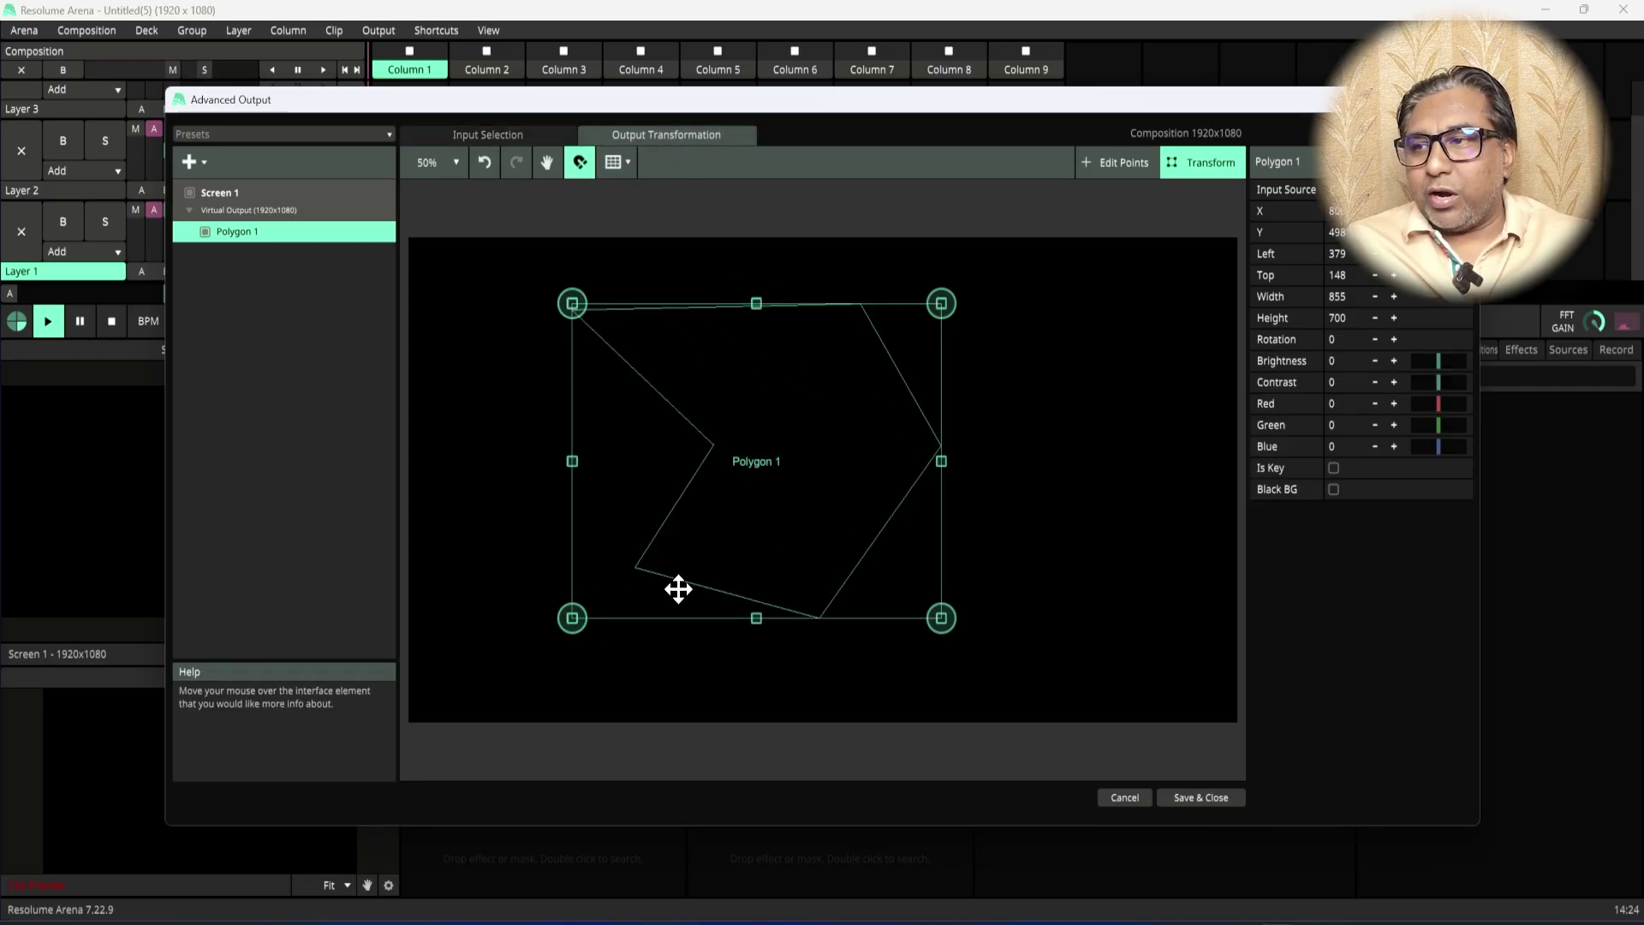
left_click(501, 137)
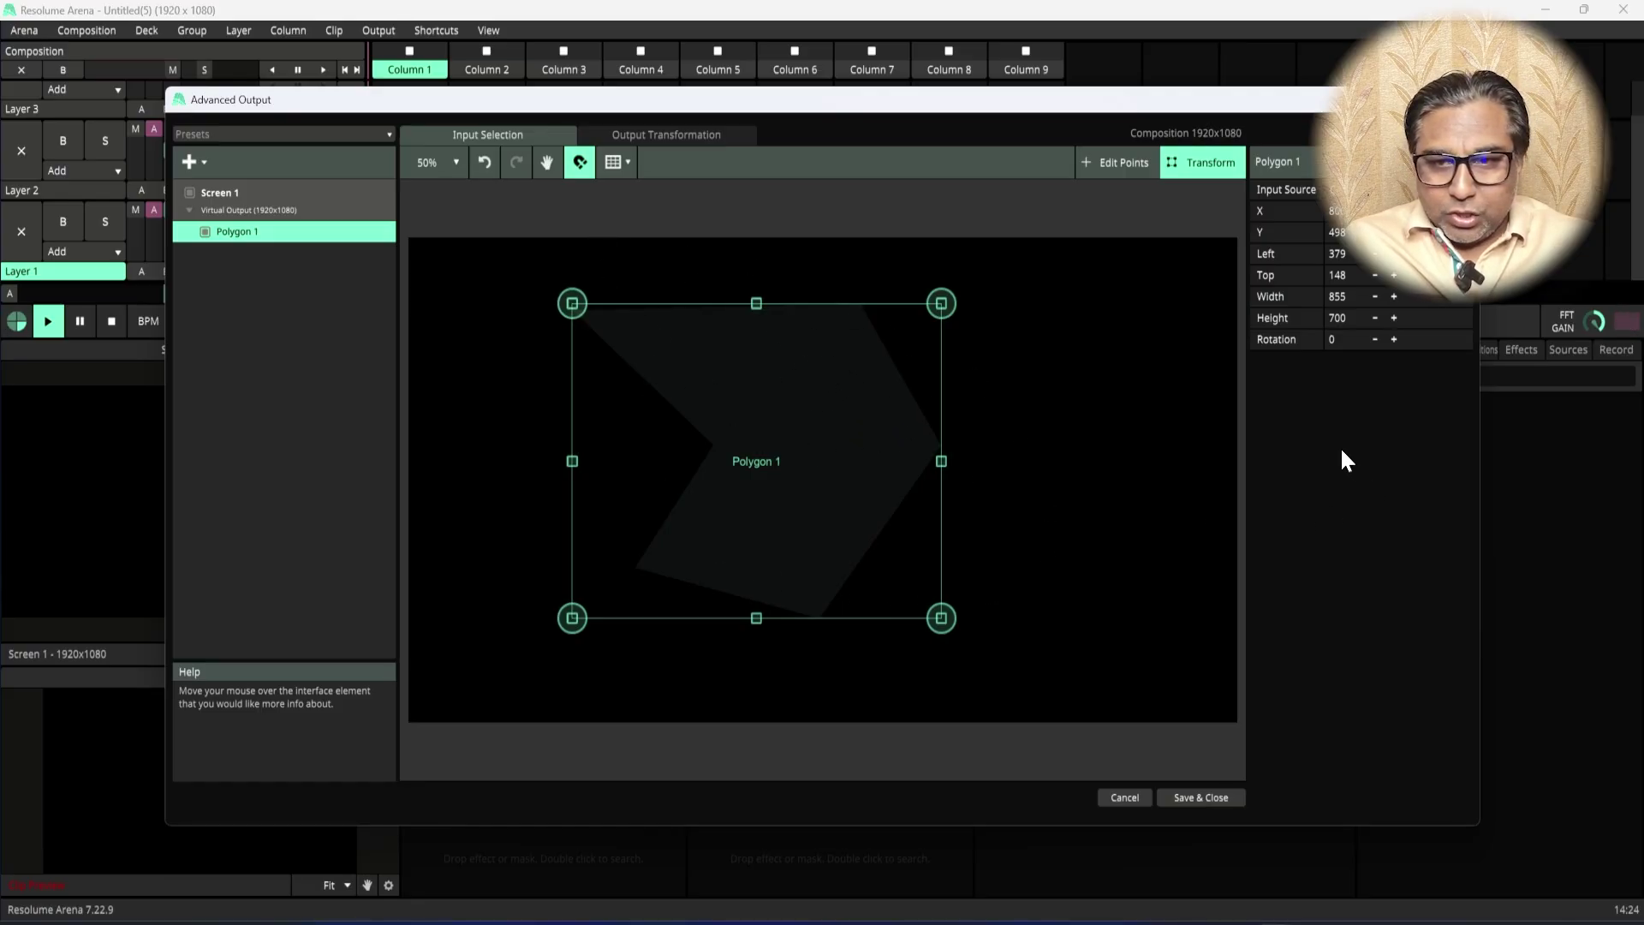
left_click(250, 210)
left_click(254, 229)
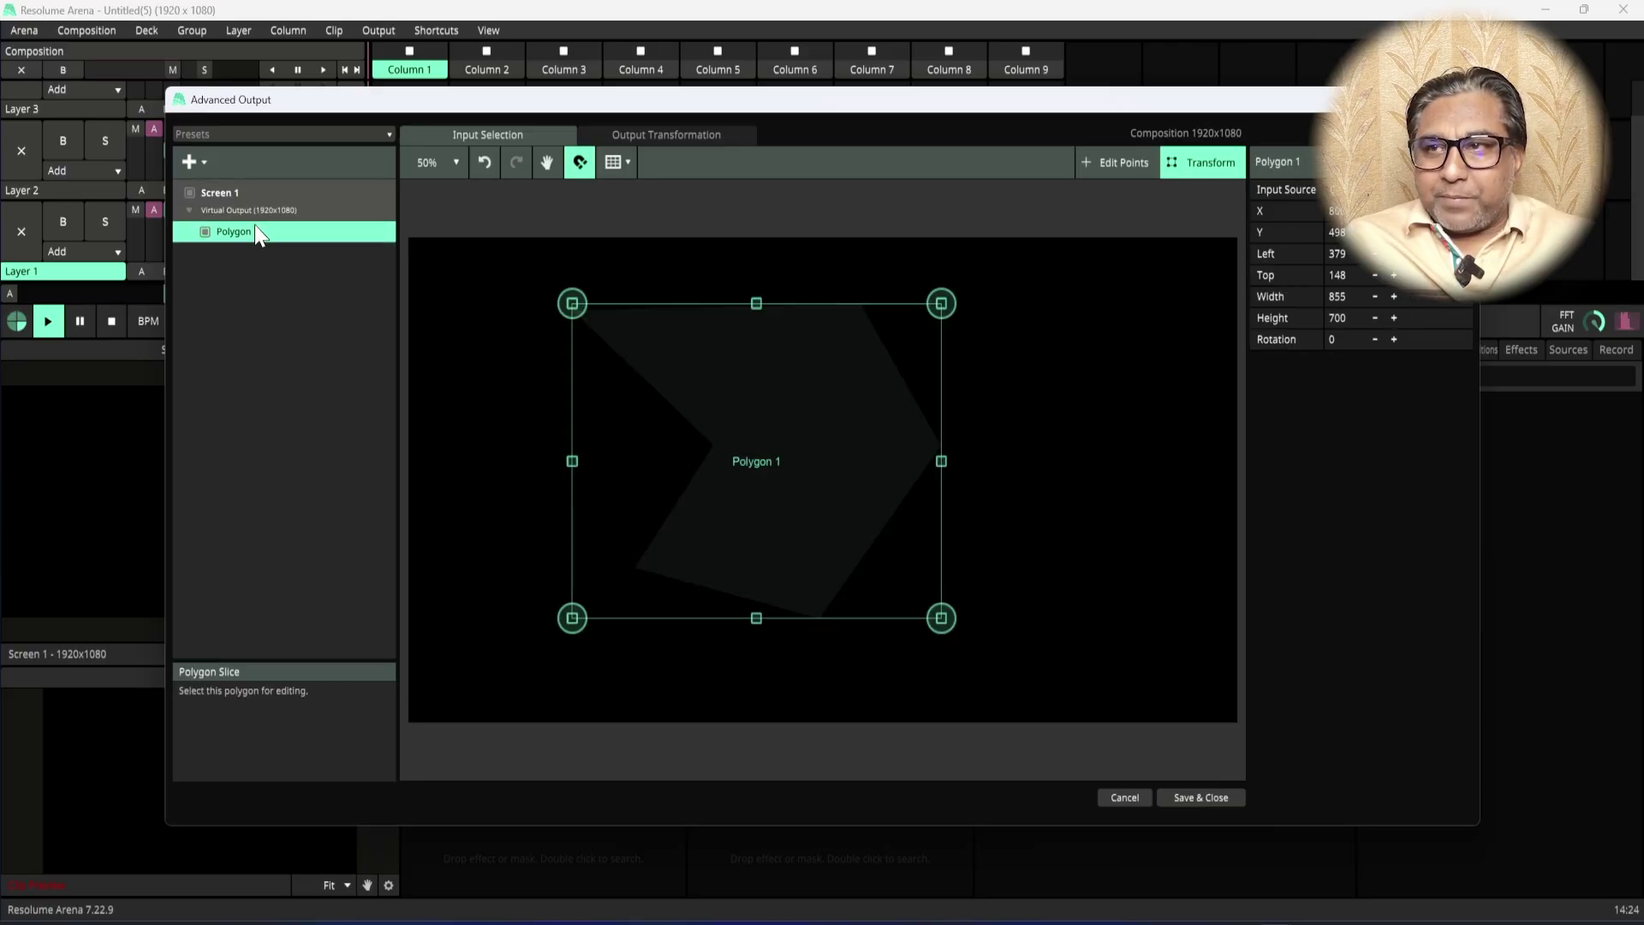
left_click(255, 220)
left_click(256, 231)
left_click(196, 161)
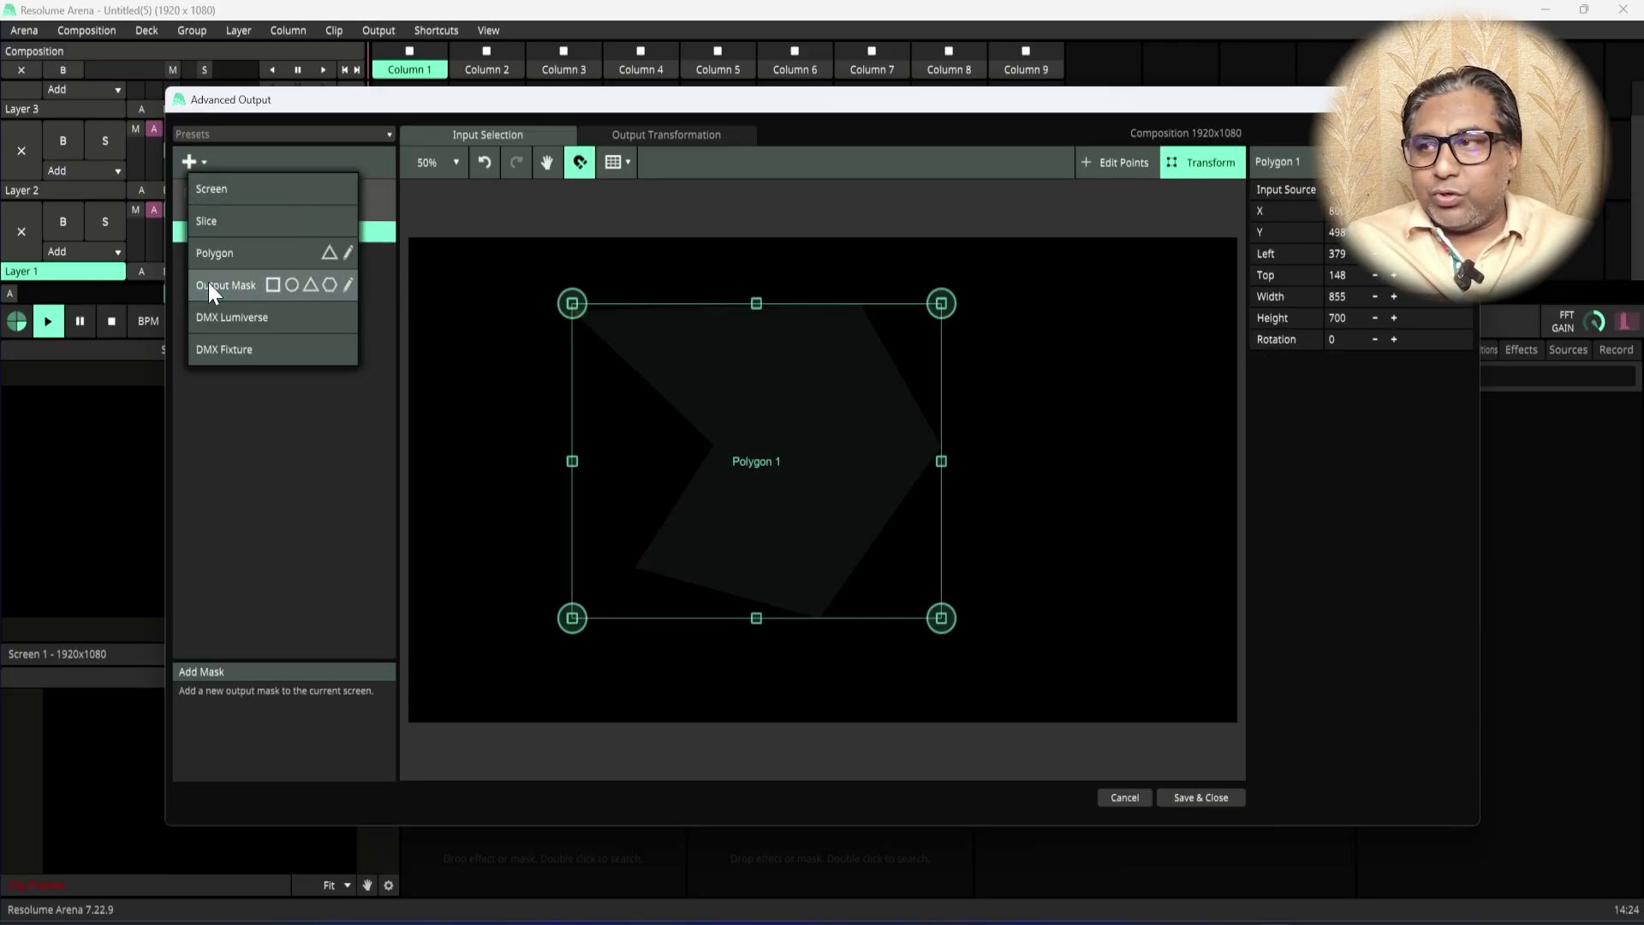
left_click(285, 444)
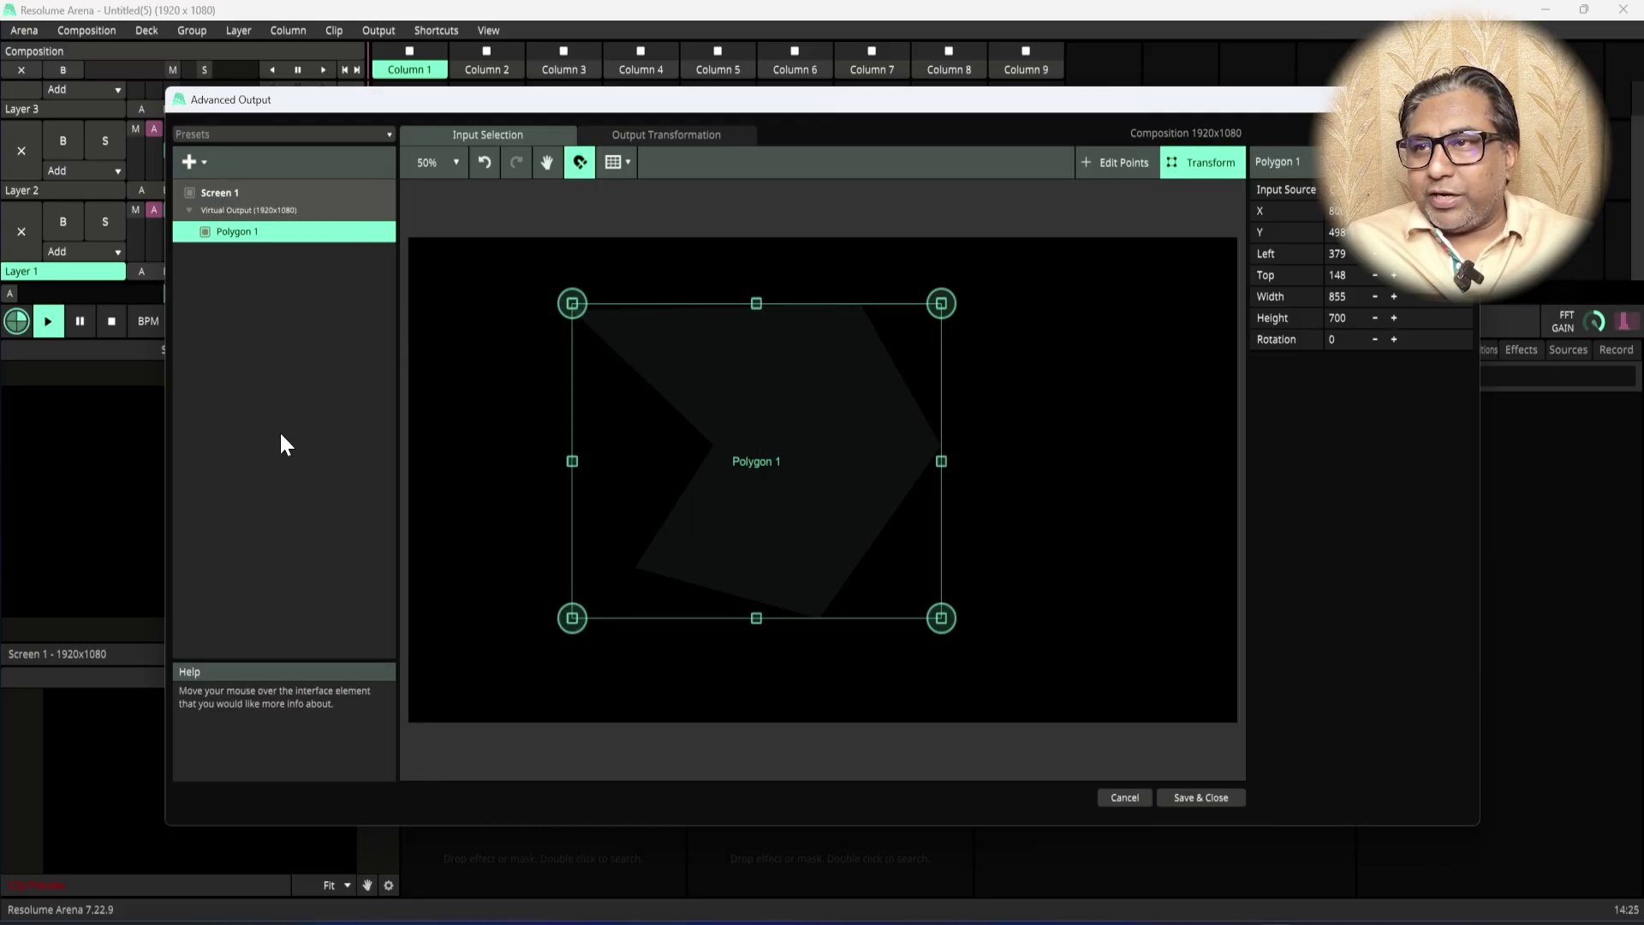
Step: Create a new output preset to replace the polygon setup and select its default Slice 1
left_click(227, 135)
left_click(252, 465)
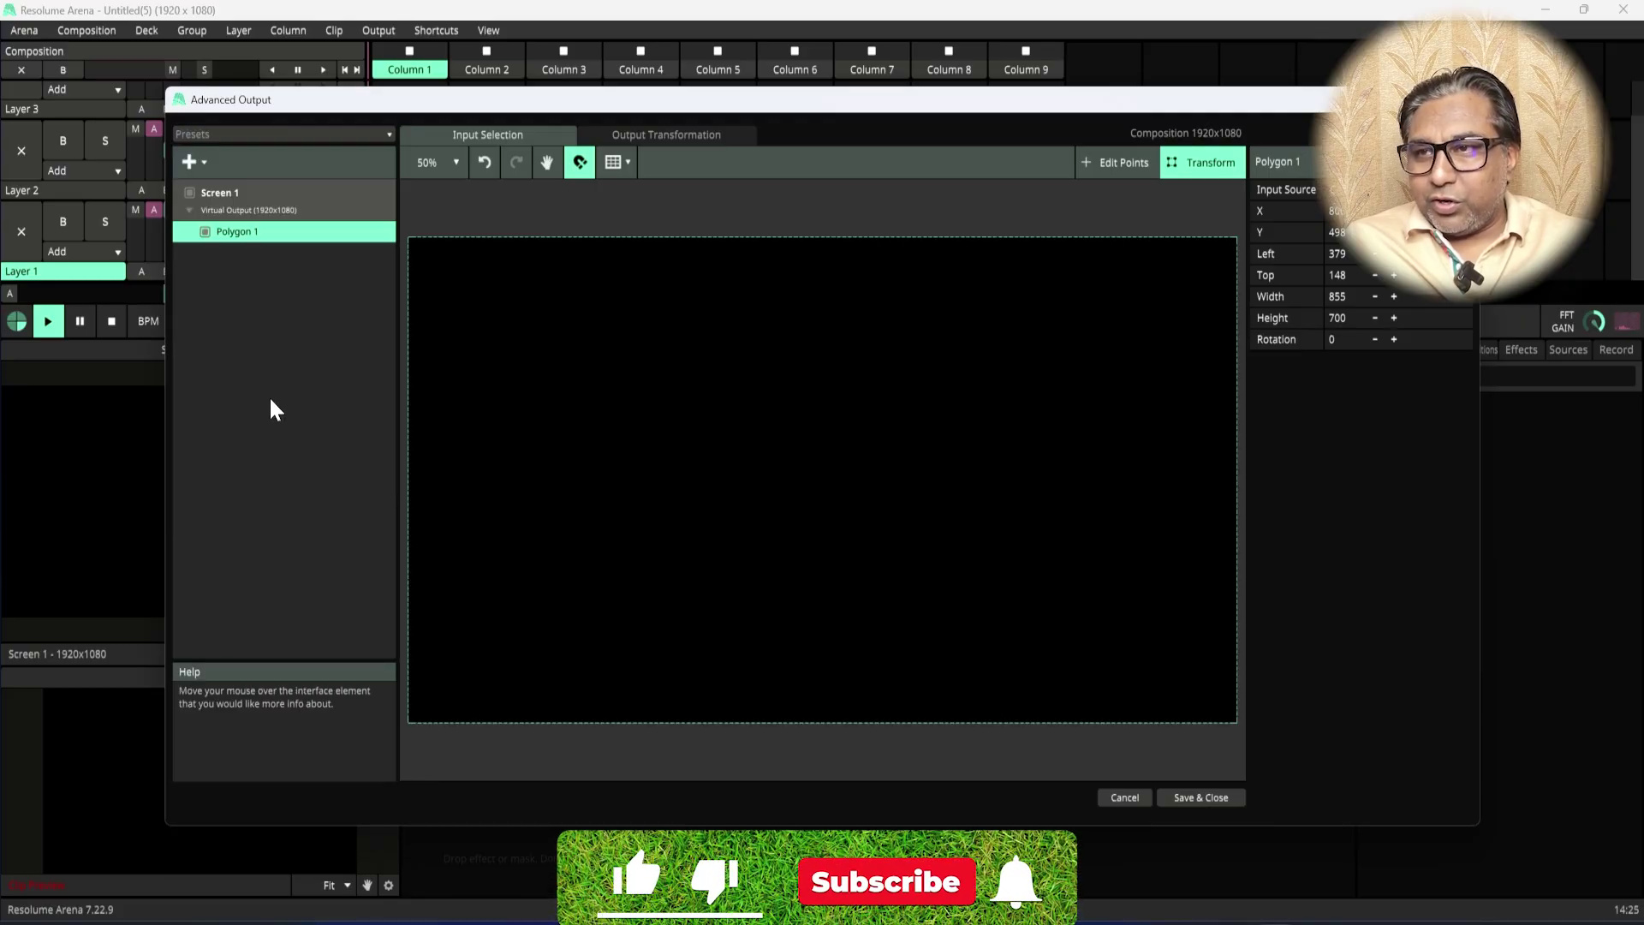
left_click(254, 233)
Step: Add an output mask to Screen 1 alongside the default slice
left_click(237, 134)
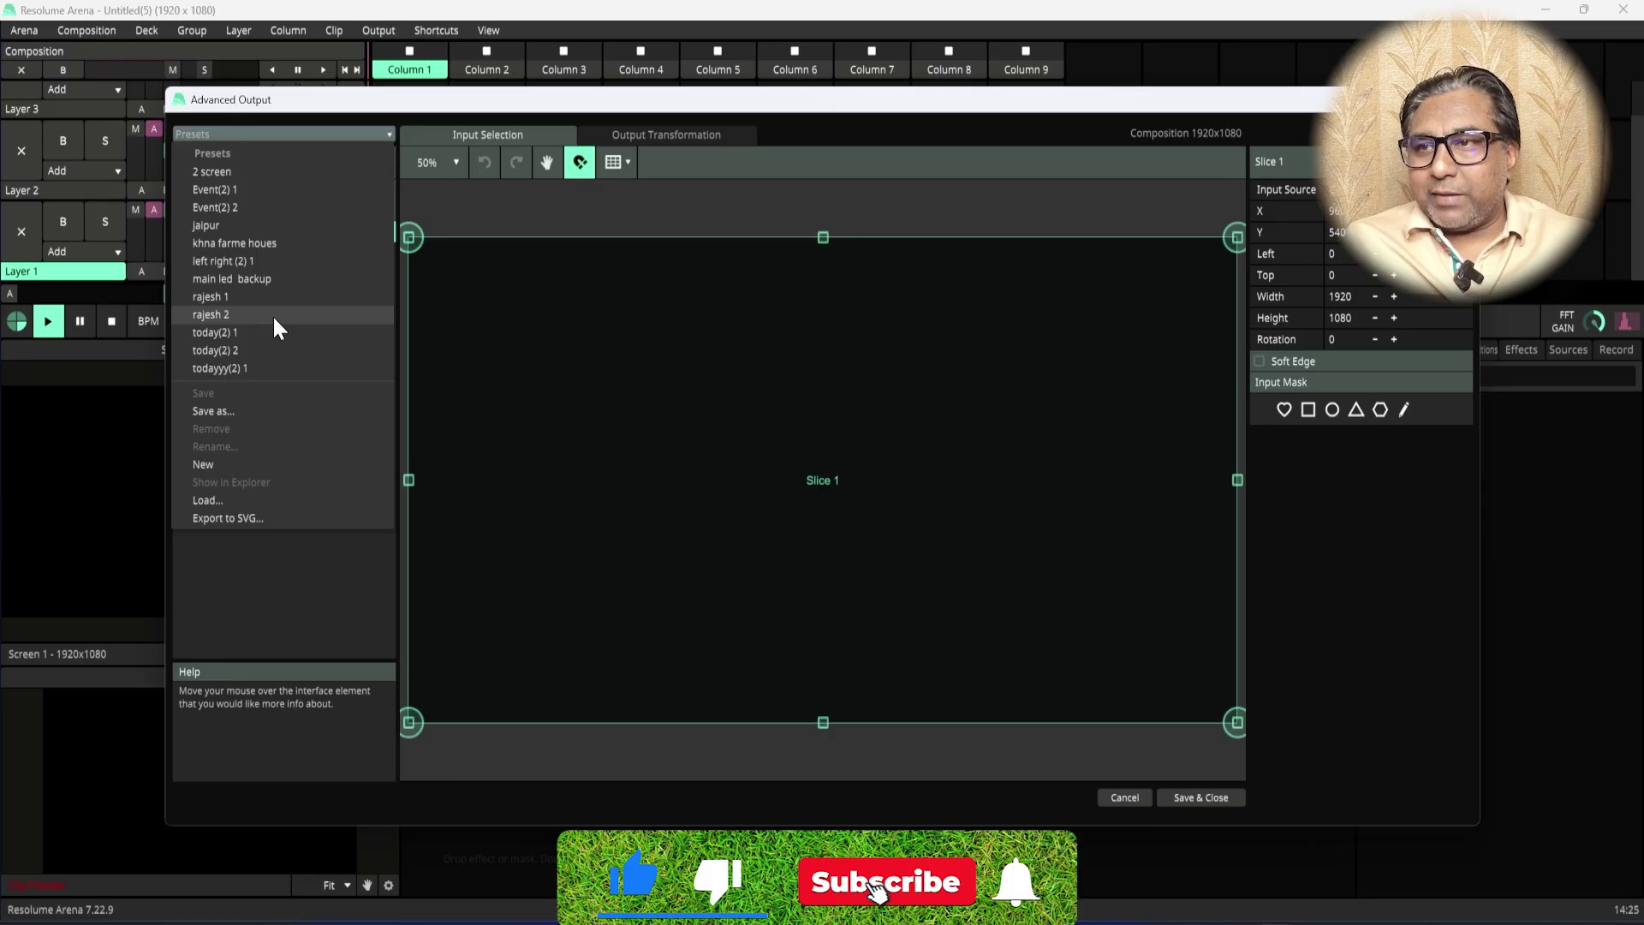
left_click(262, 624)
left_click(192, 162)
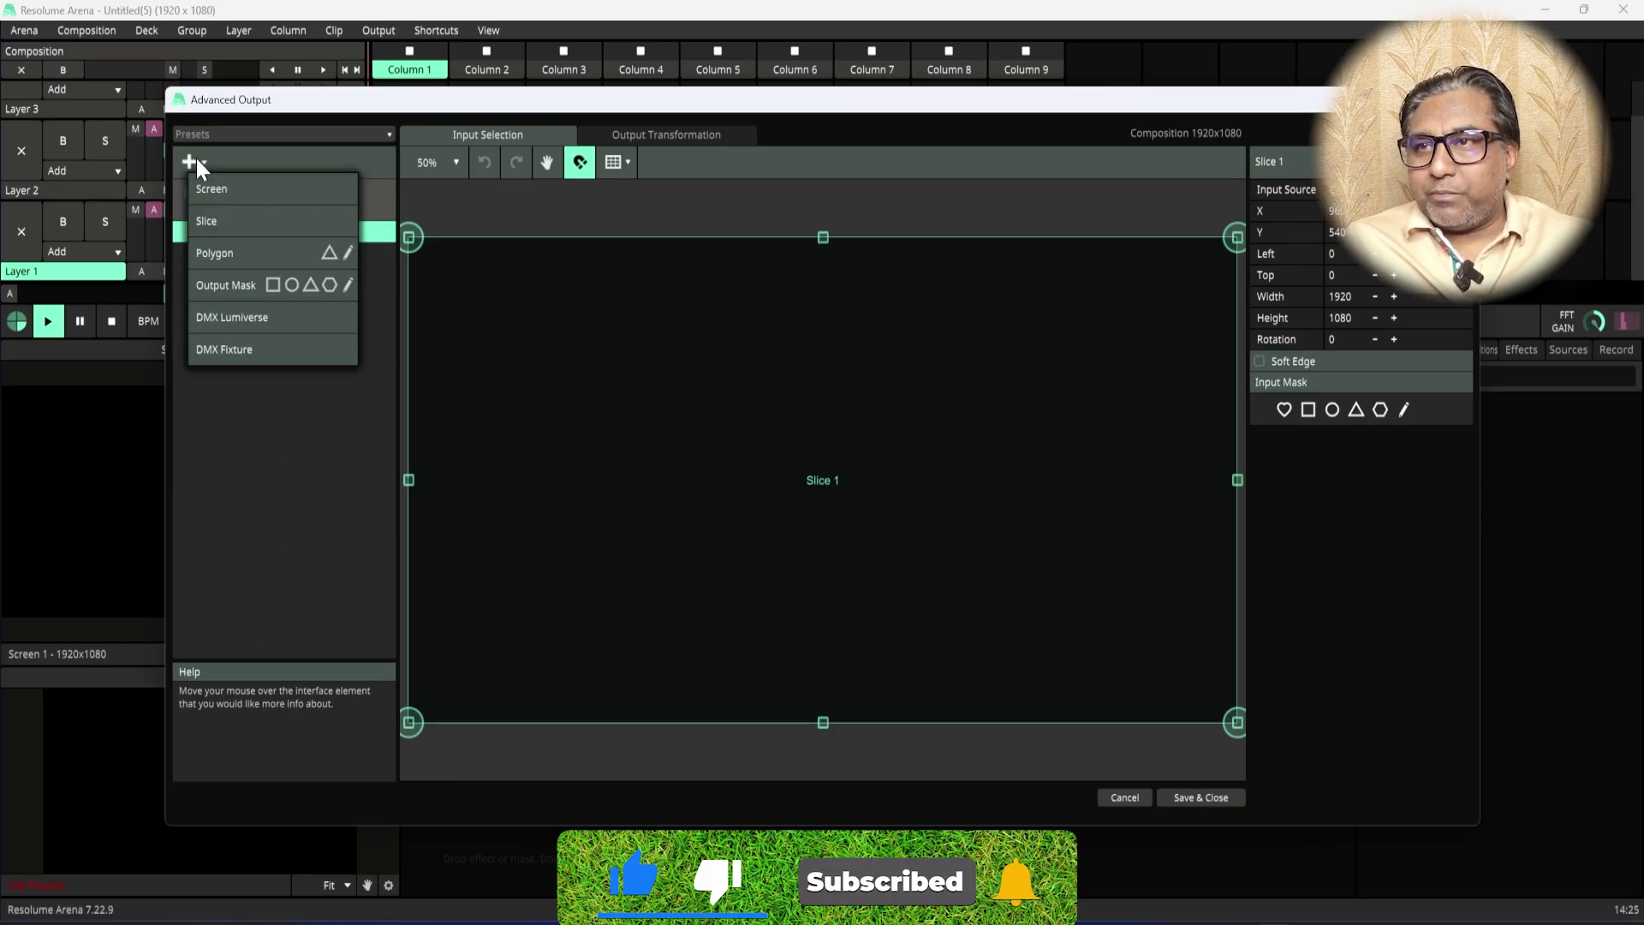
left_click(239, 286)
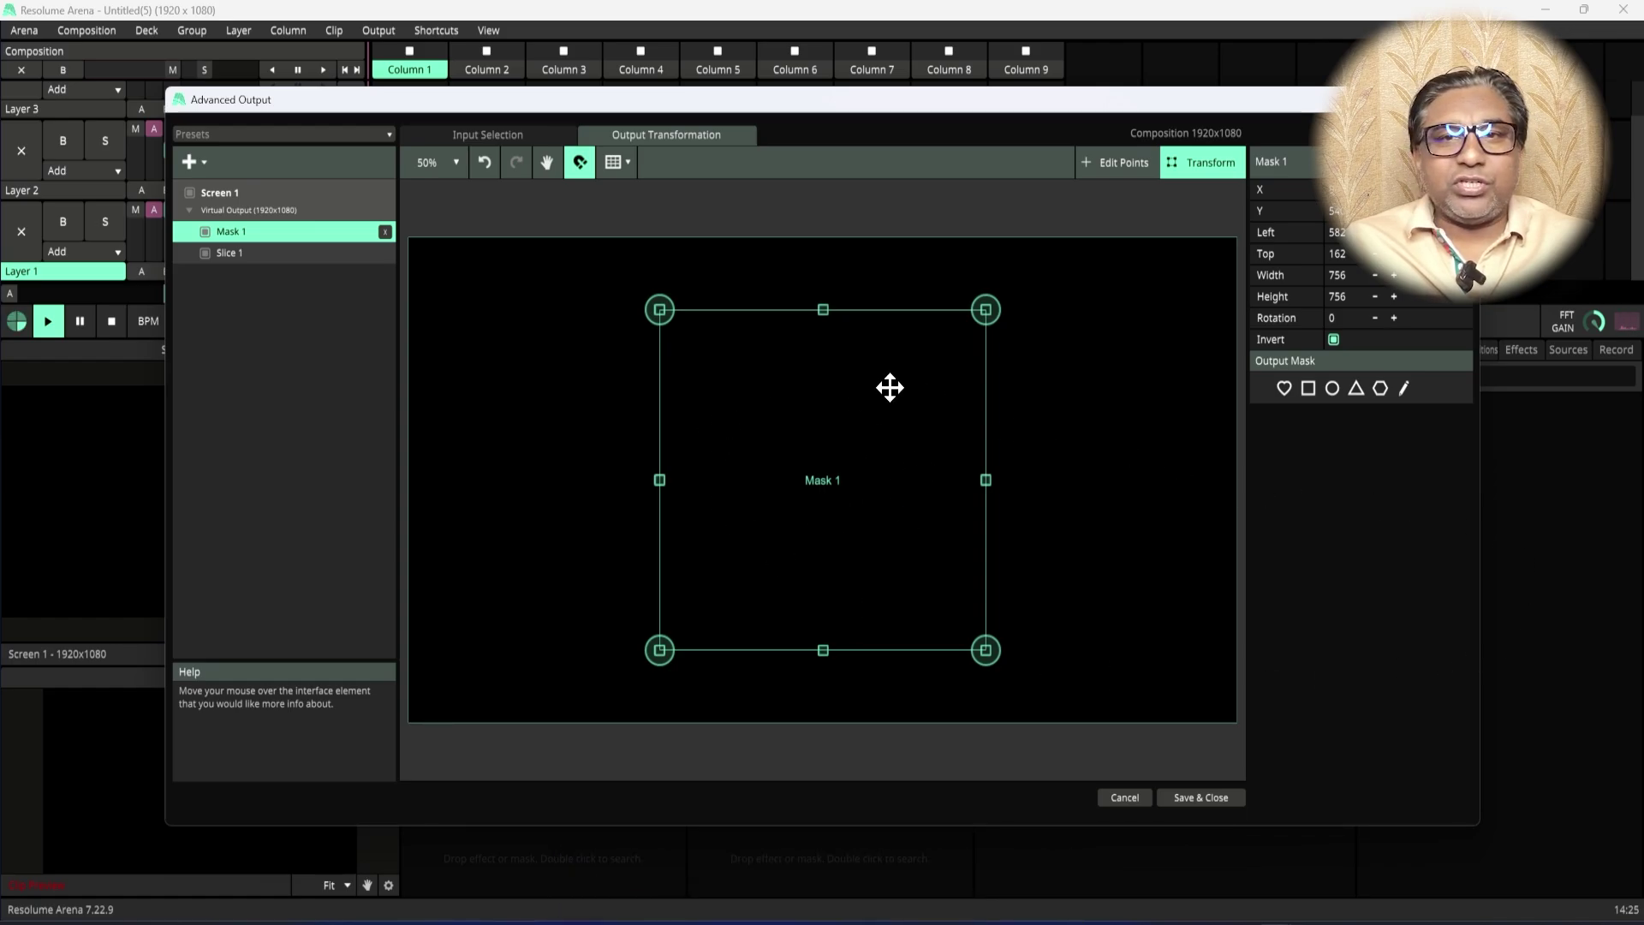
Step: Shape the output mask on Screen 1 as a heart and add a heart-shaped input mask to Slice 1
left_click(1284, 386)
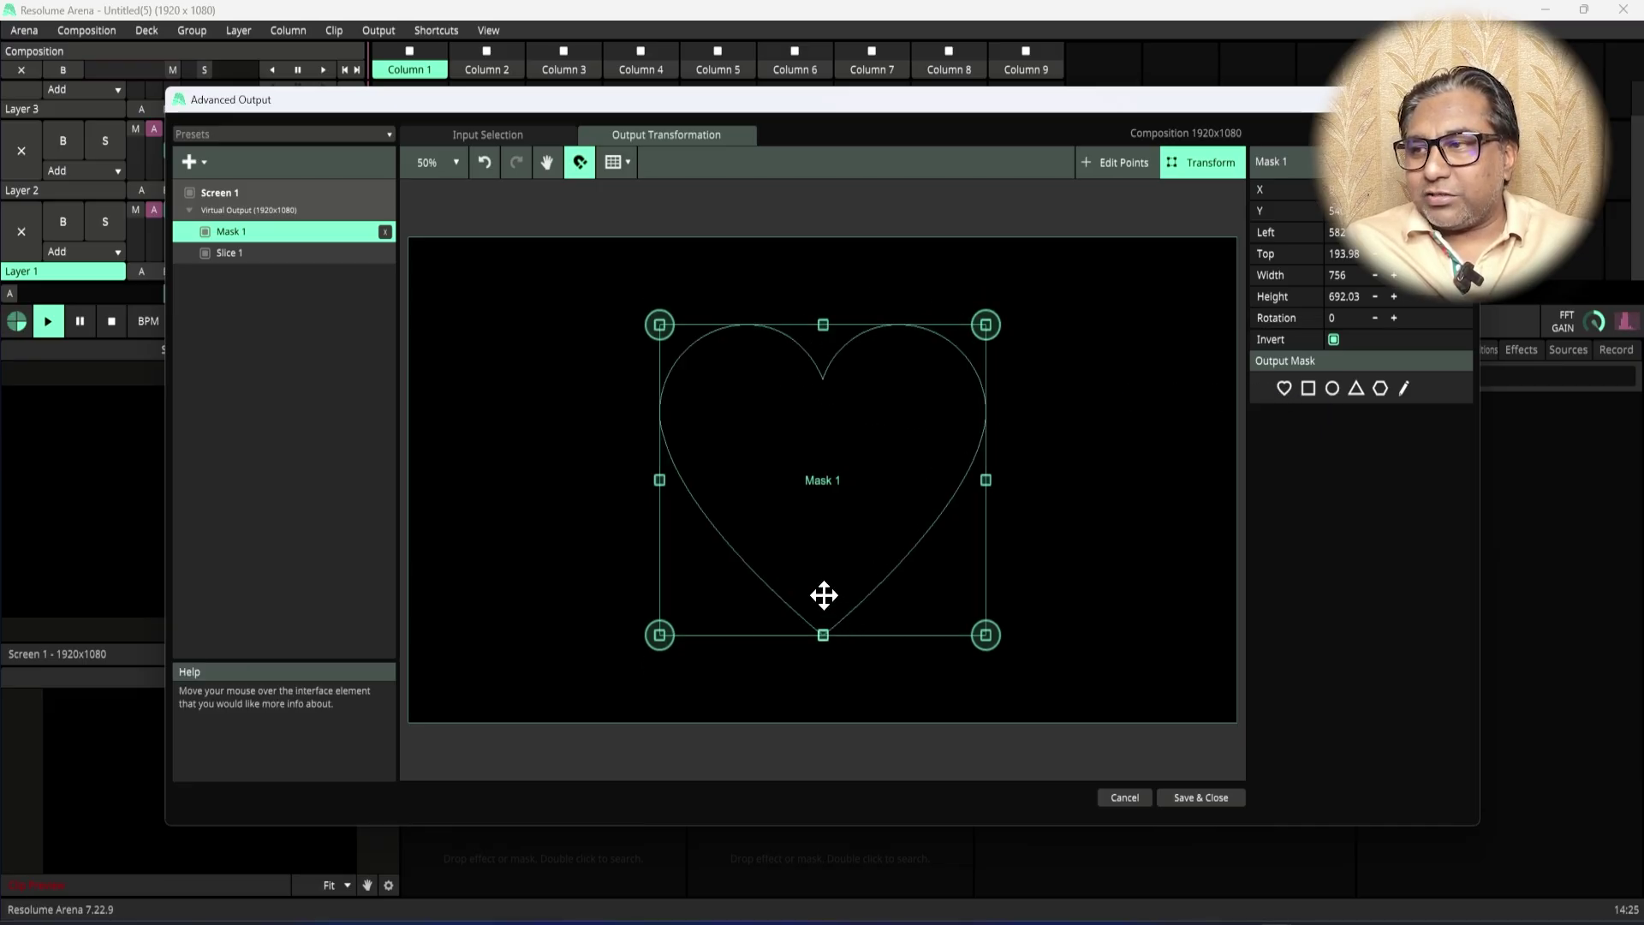
left_click(506, 128)
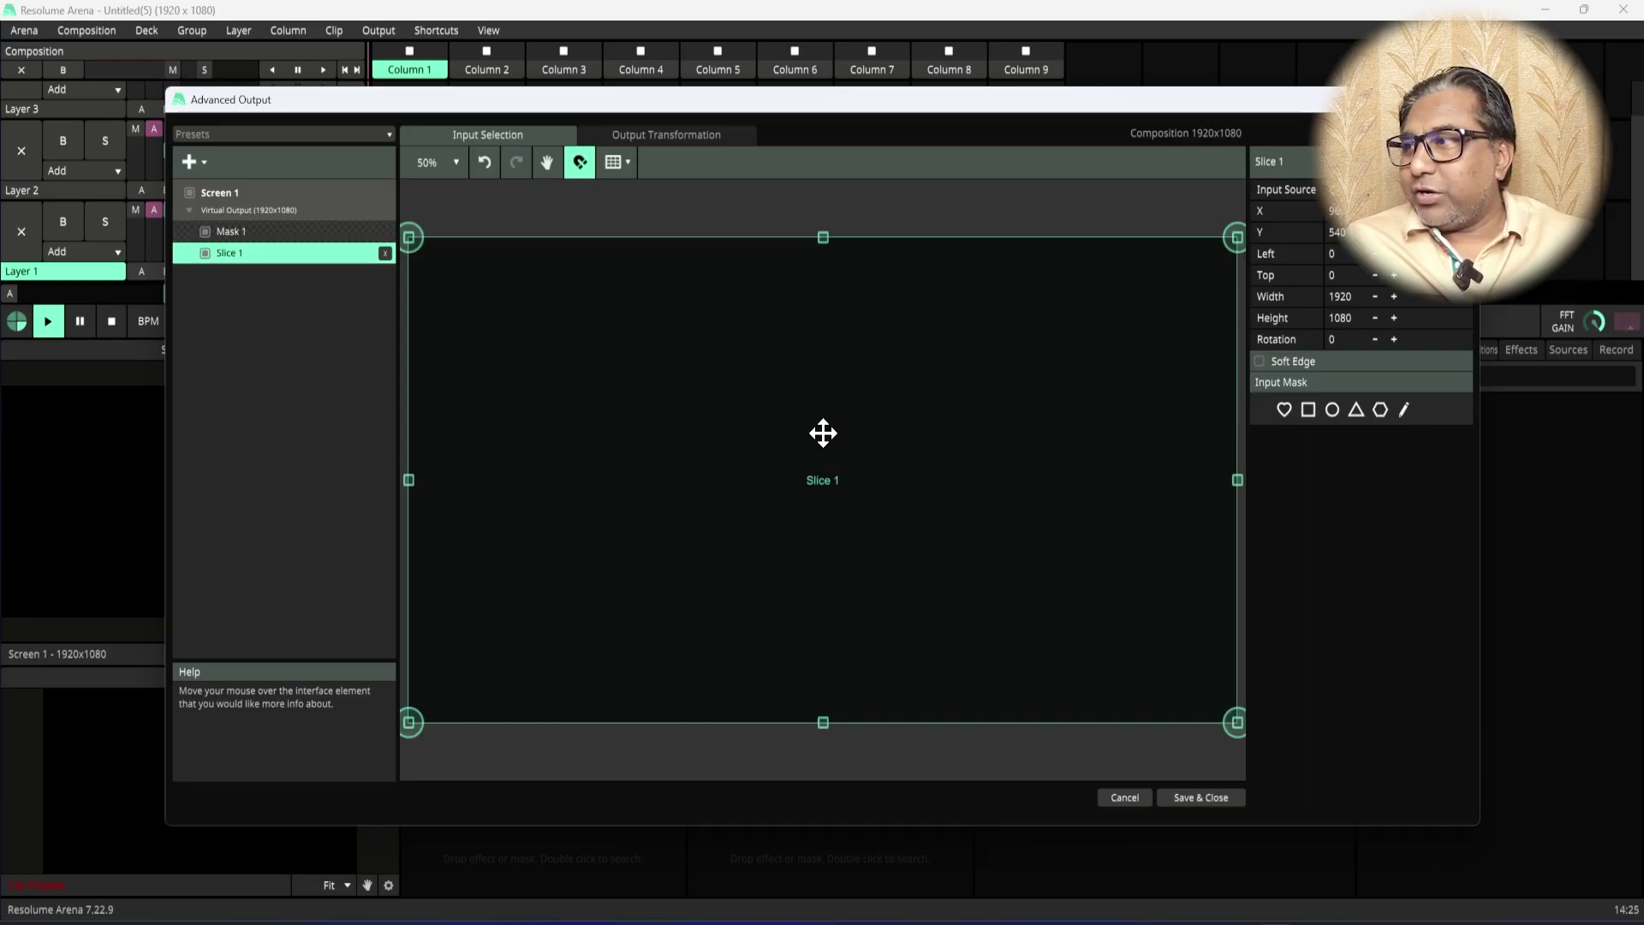
left_click(1284, 410)
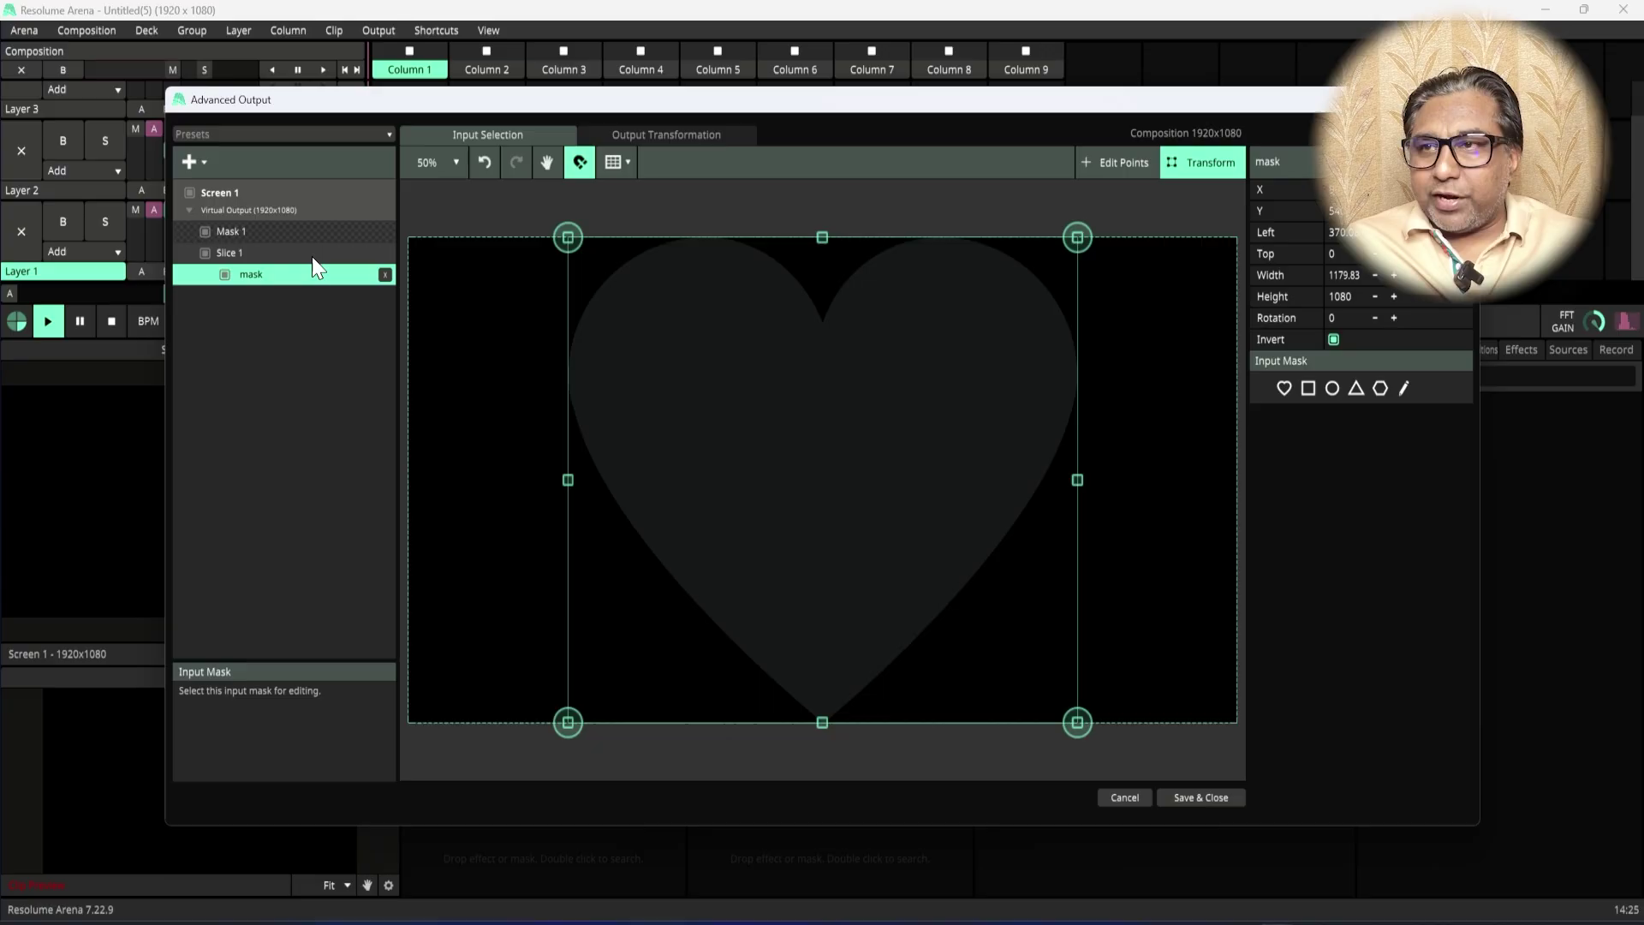
left_click(675, 133)
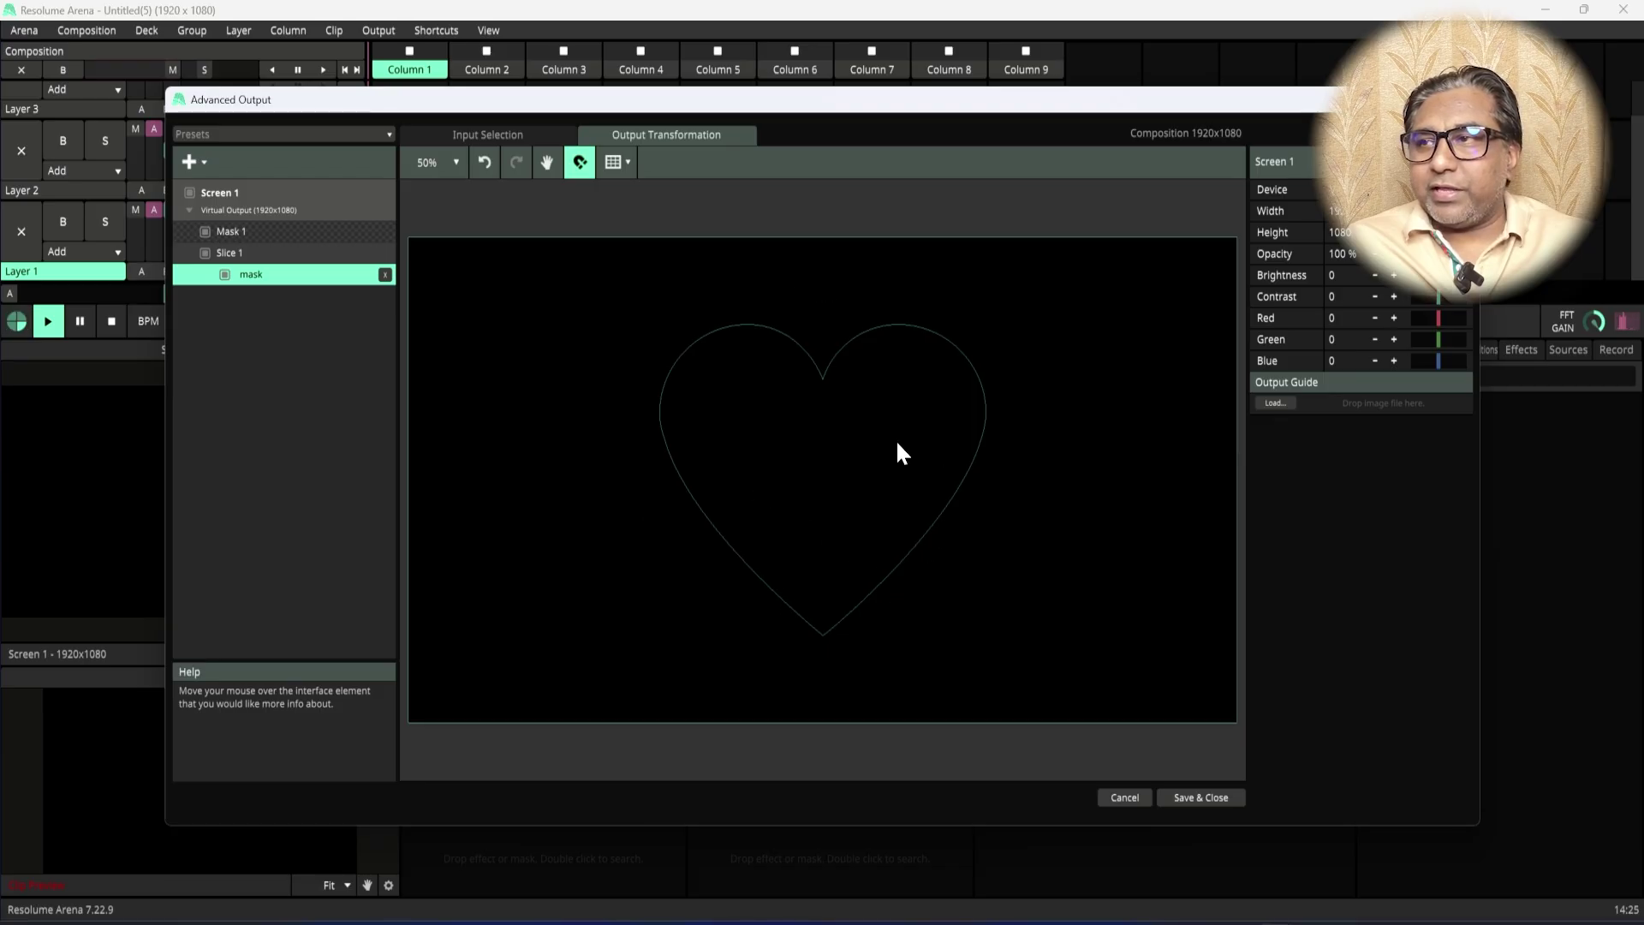
Step: Try square, circle, triangle and hexagon shapes for the input mask on Slice 1
left_click(272, 253)
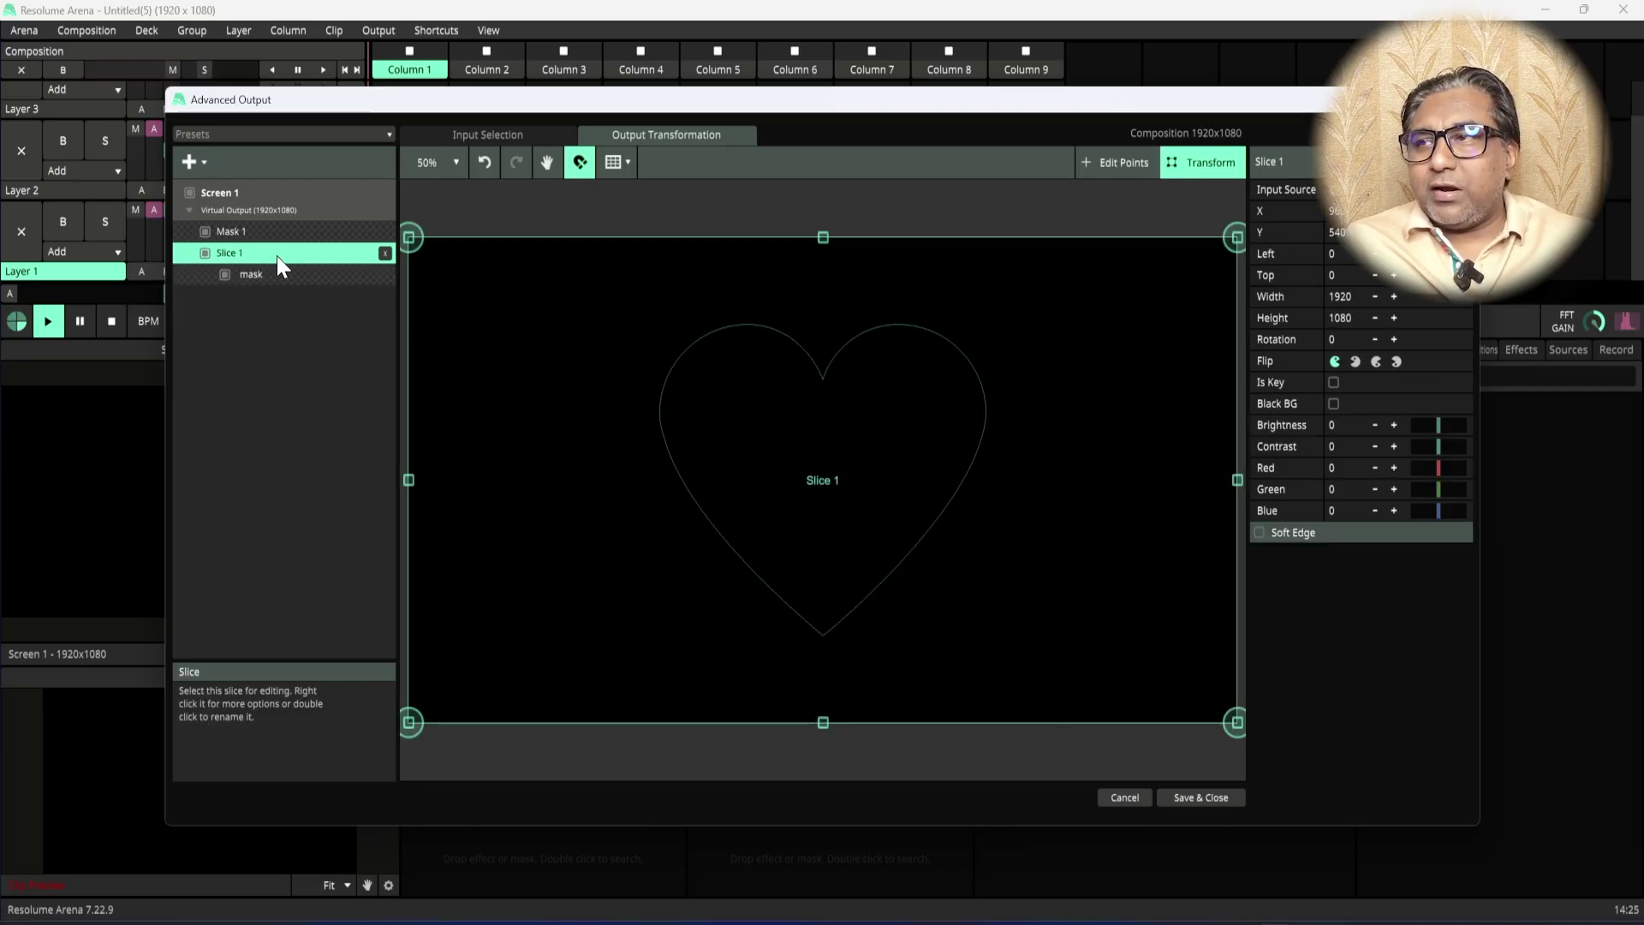
left_click(491, 135)
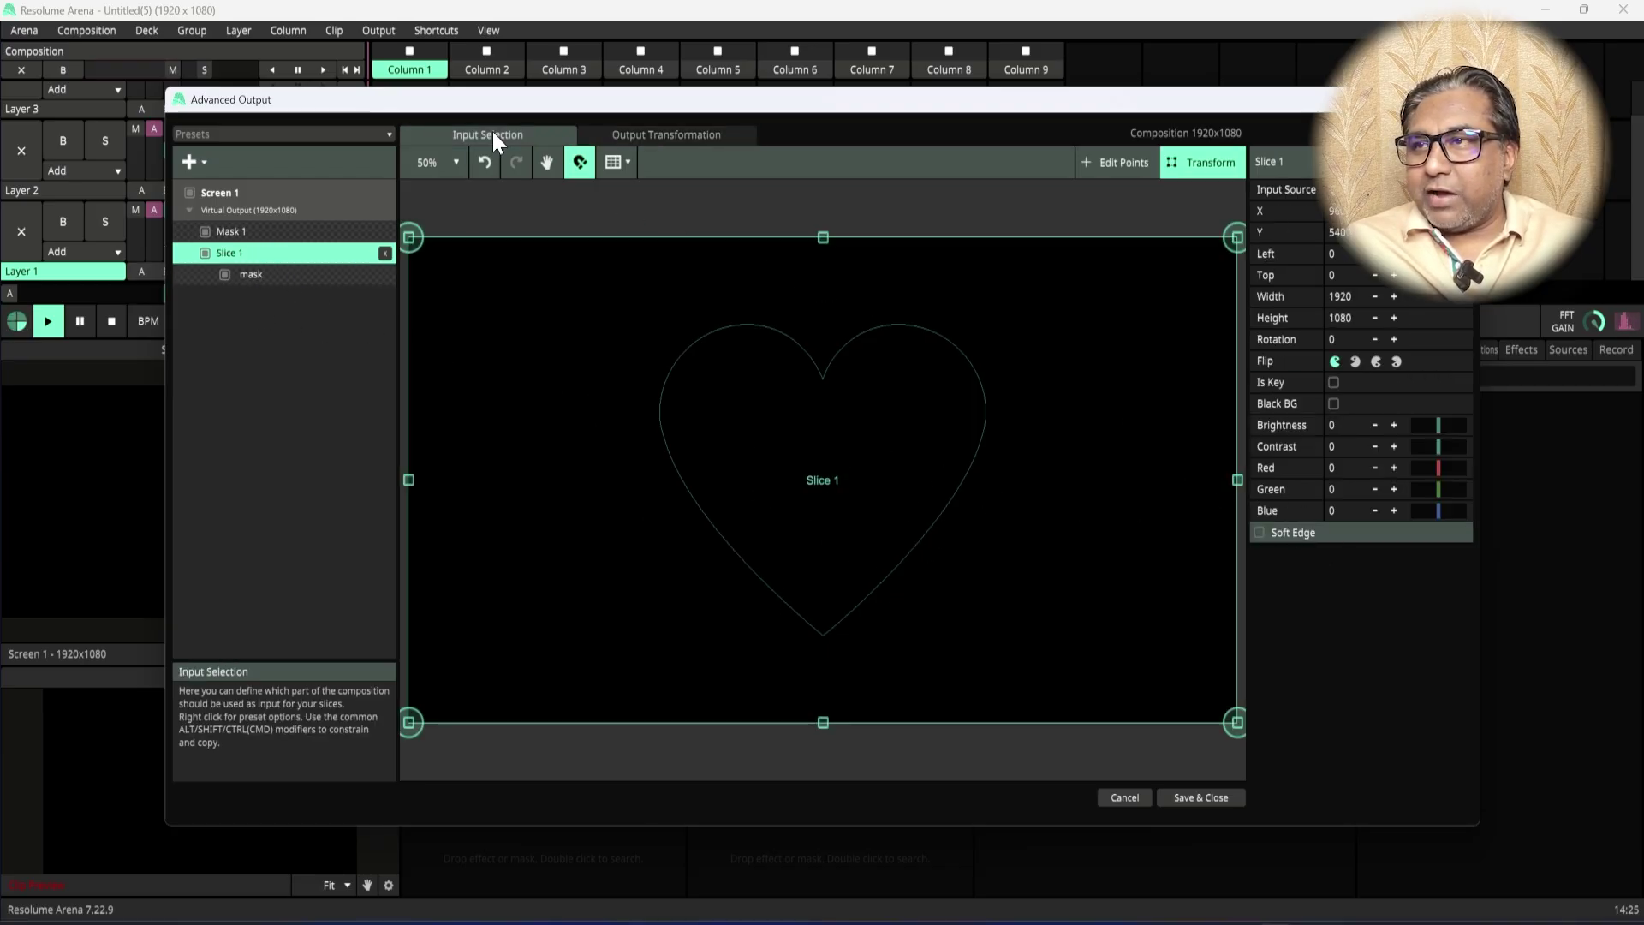
left_click(1332, 408)
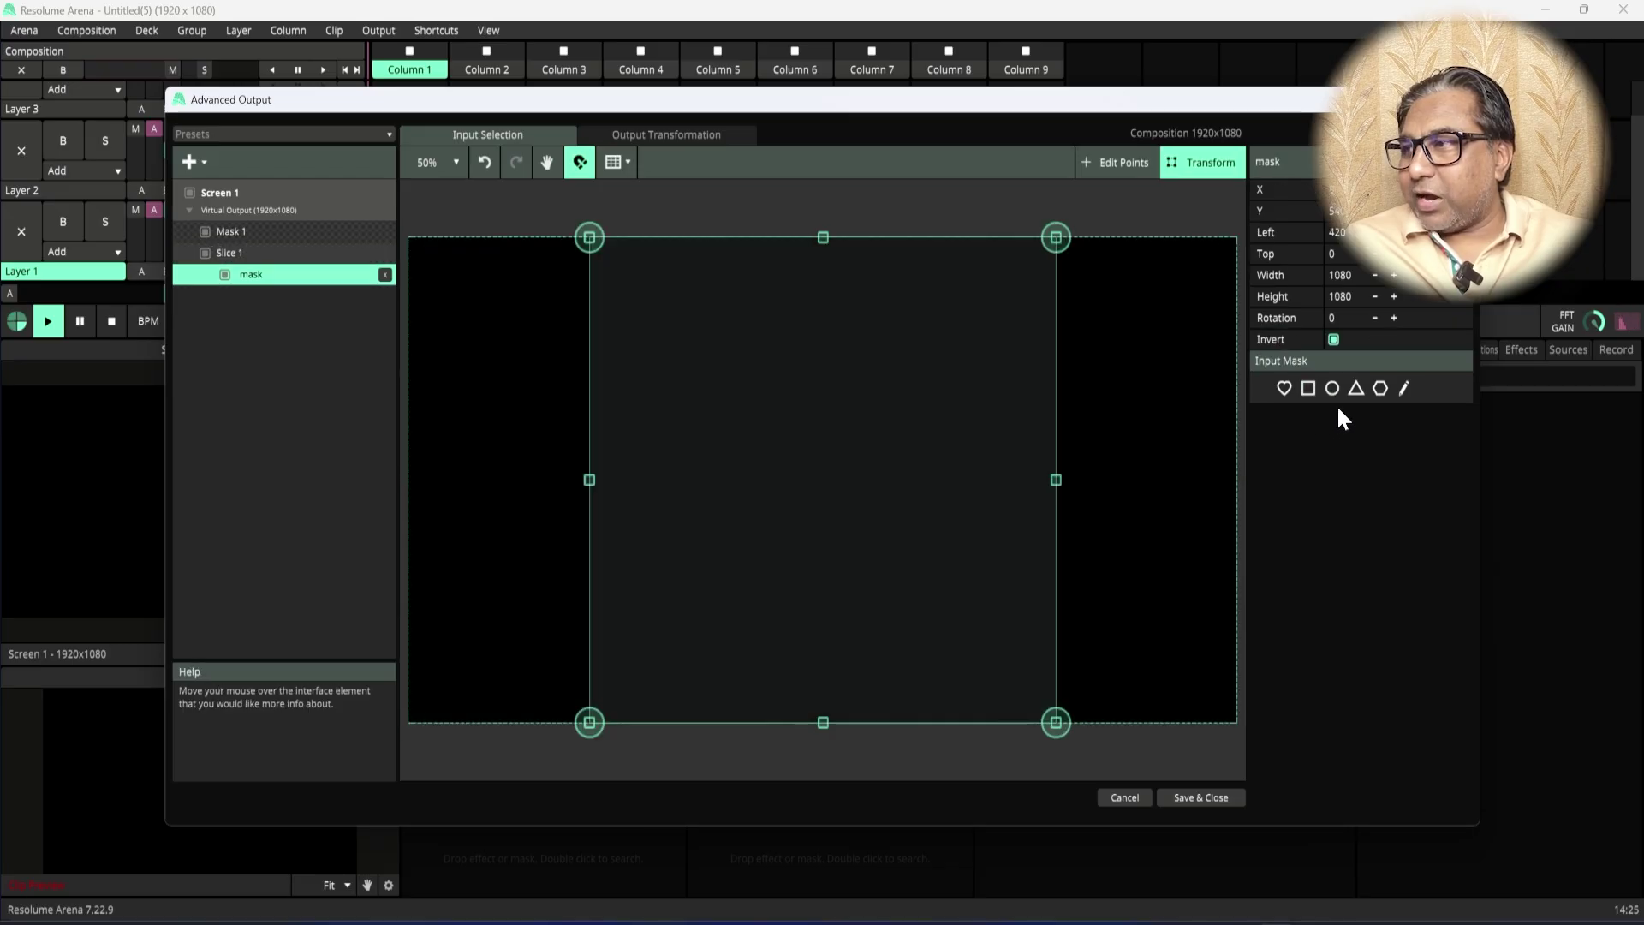
left_click(1331, 389)
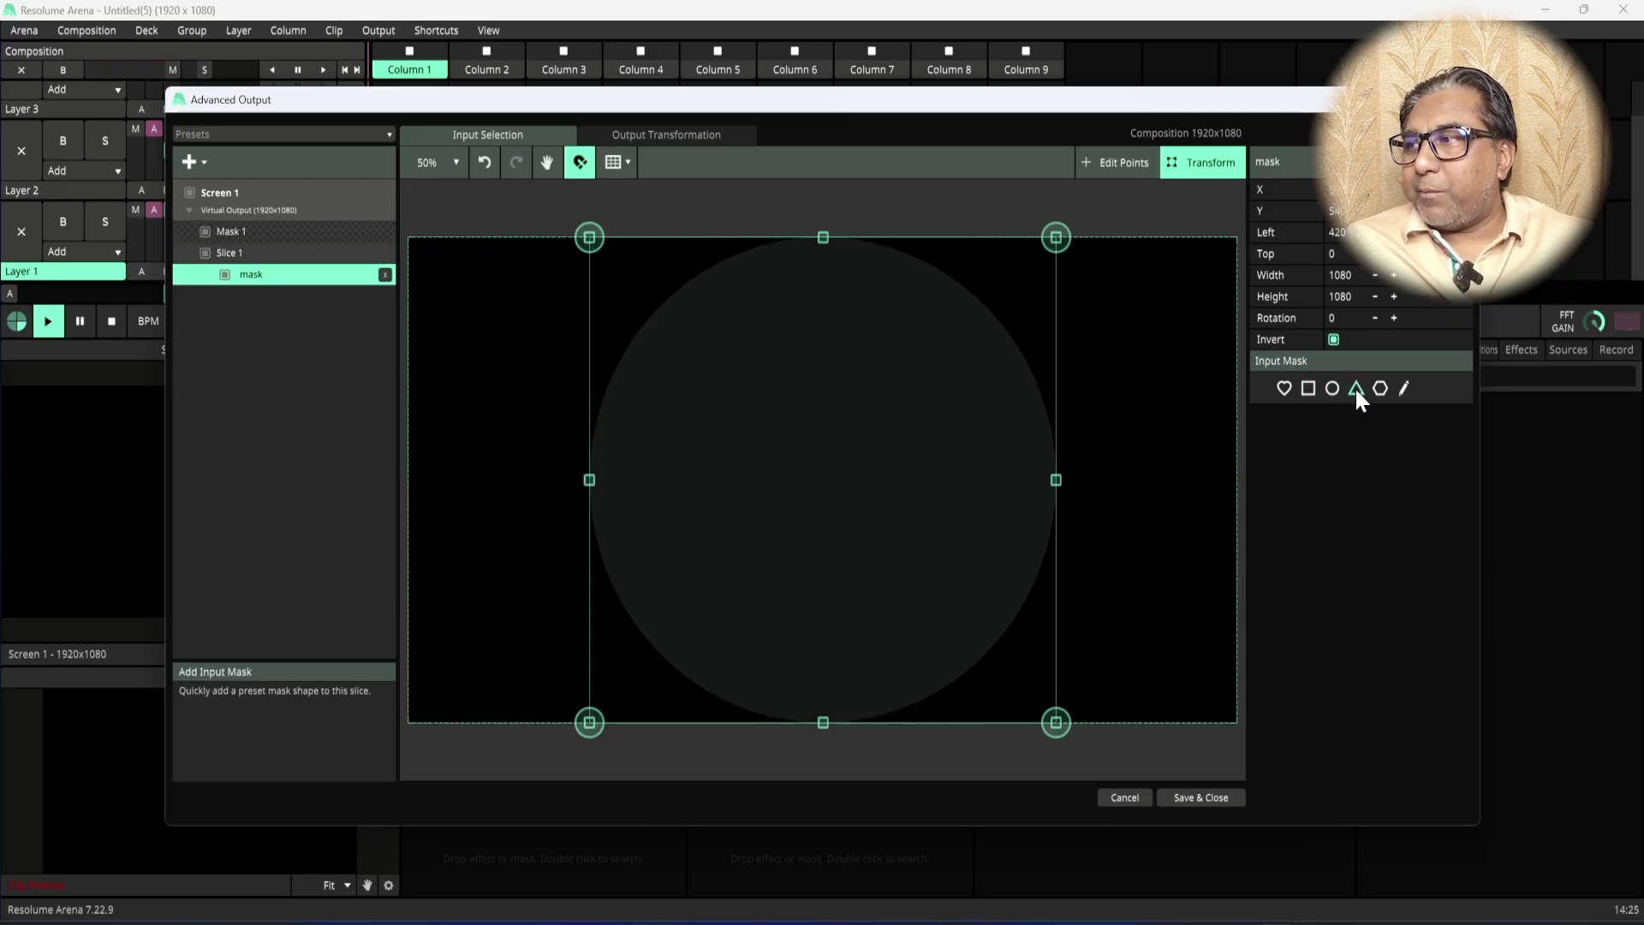
left_click(1356, 390)
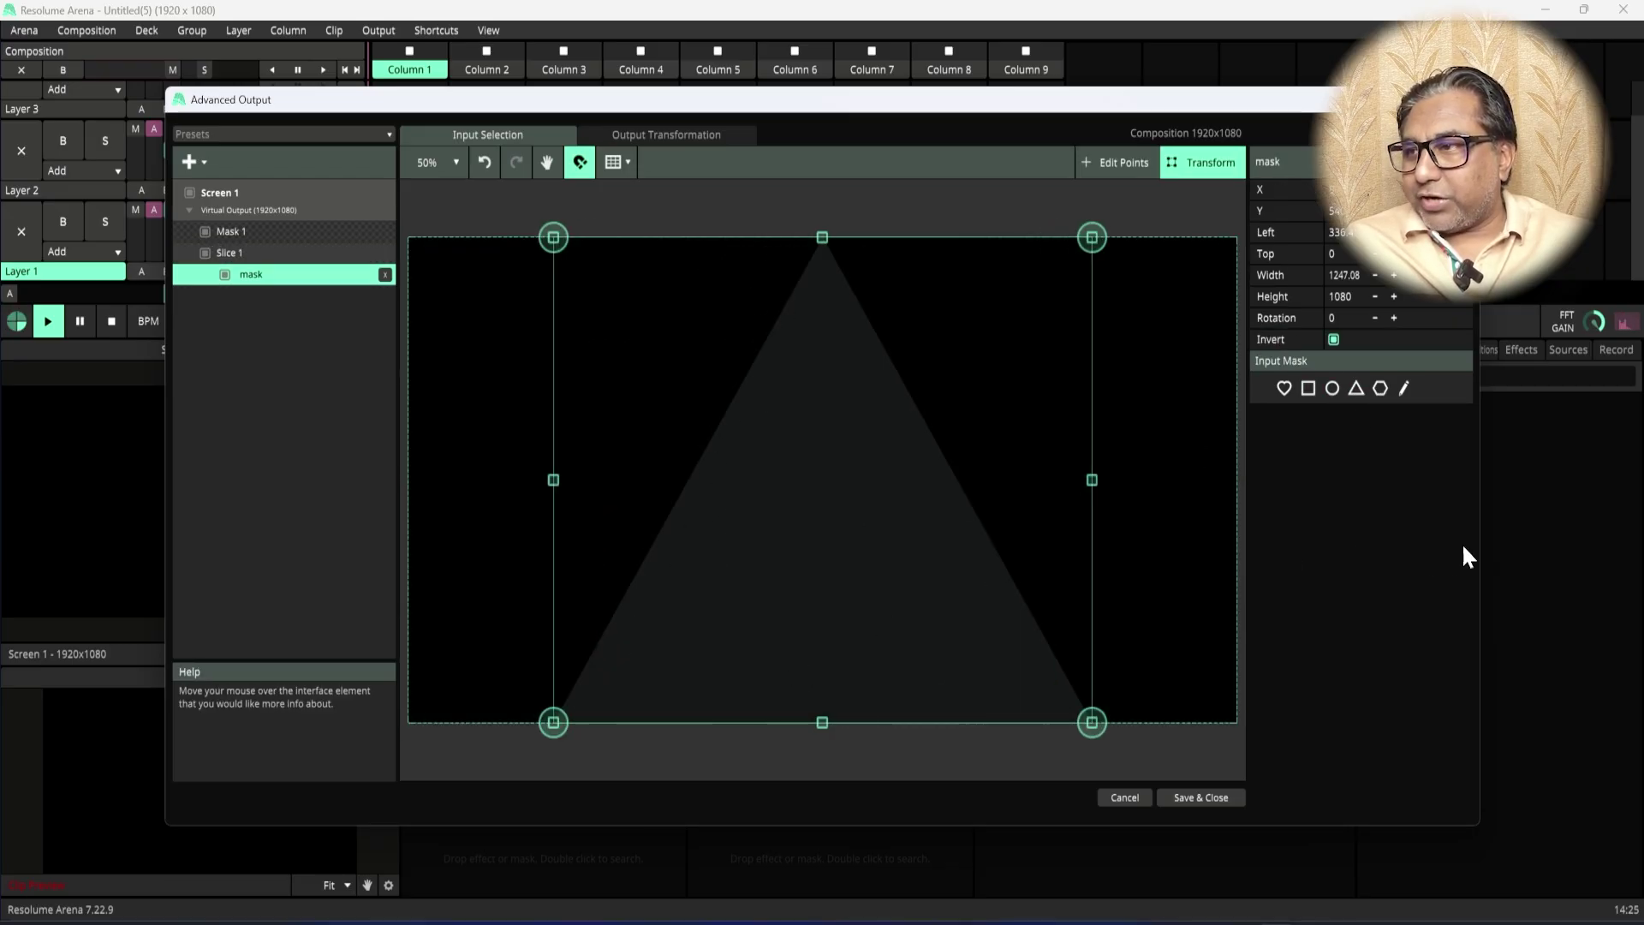
left_click(1380, 388)
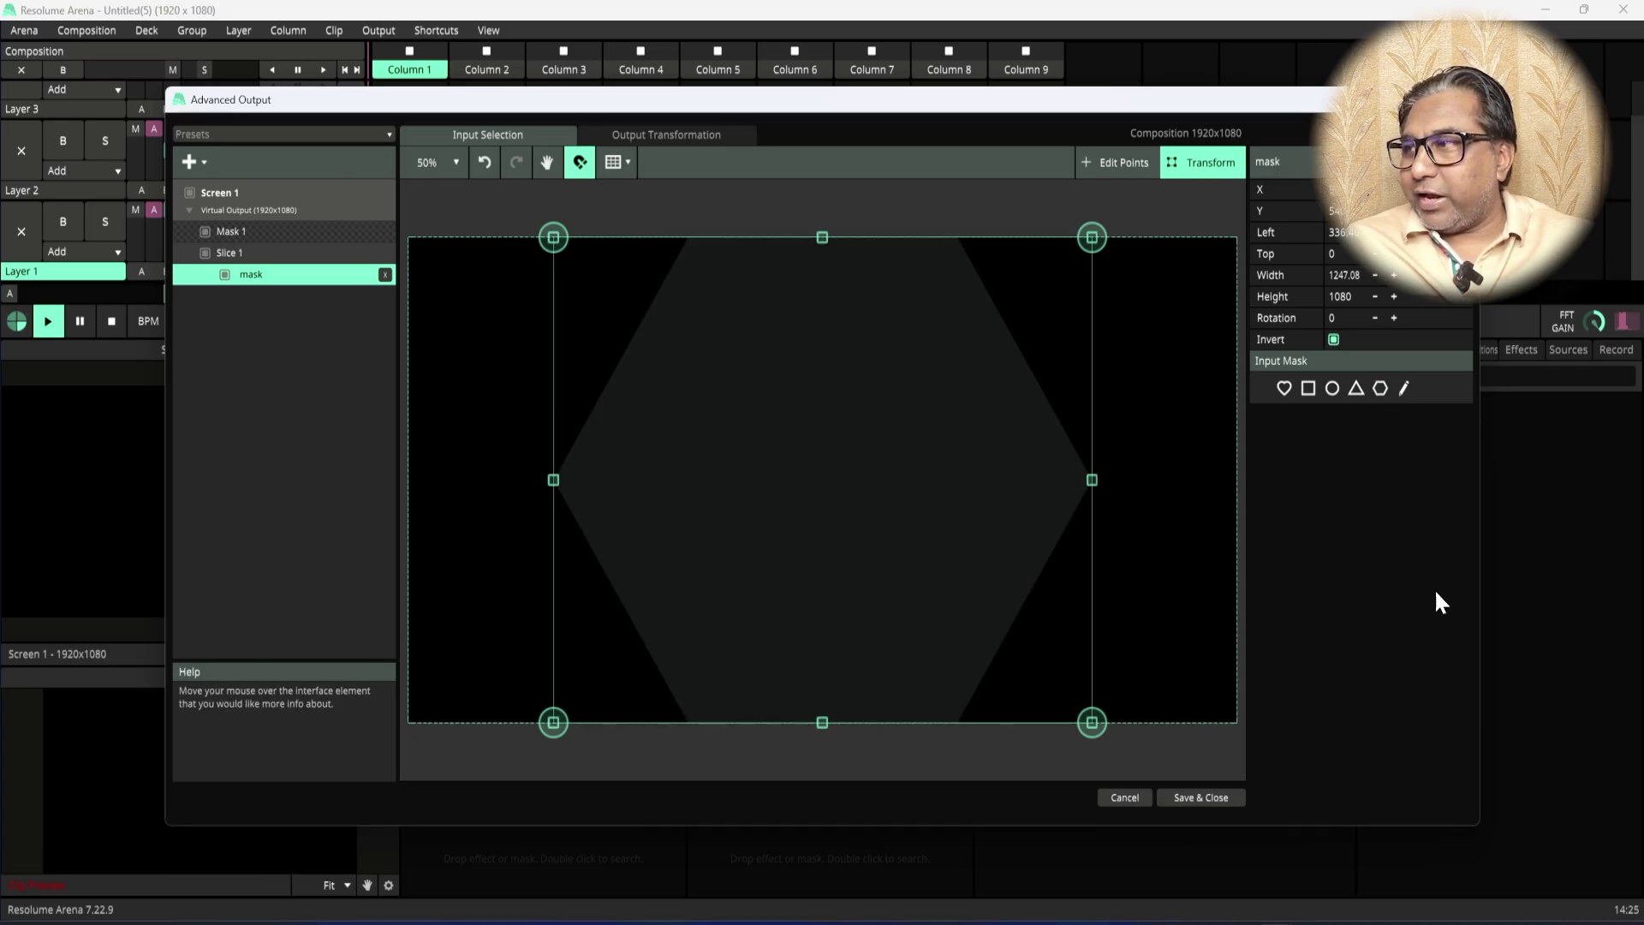
Step: Draw a closed freehand input mask with eight points on Slice 1, notched inward at its lower-left side
left_click(1403, 388)
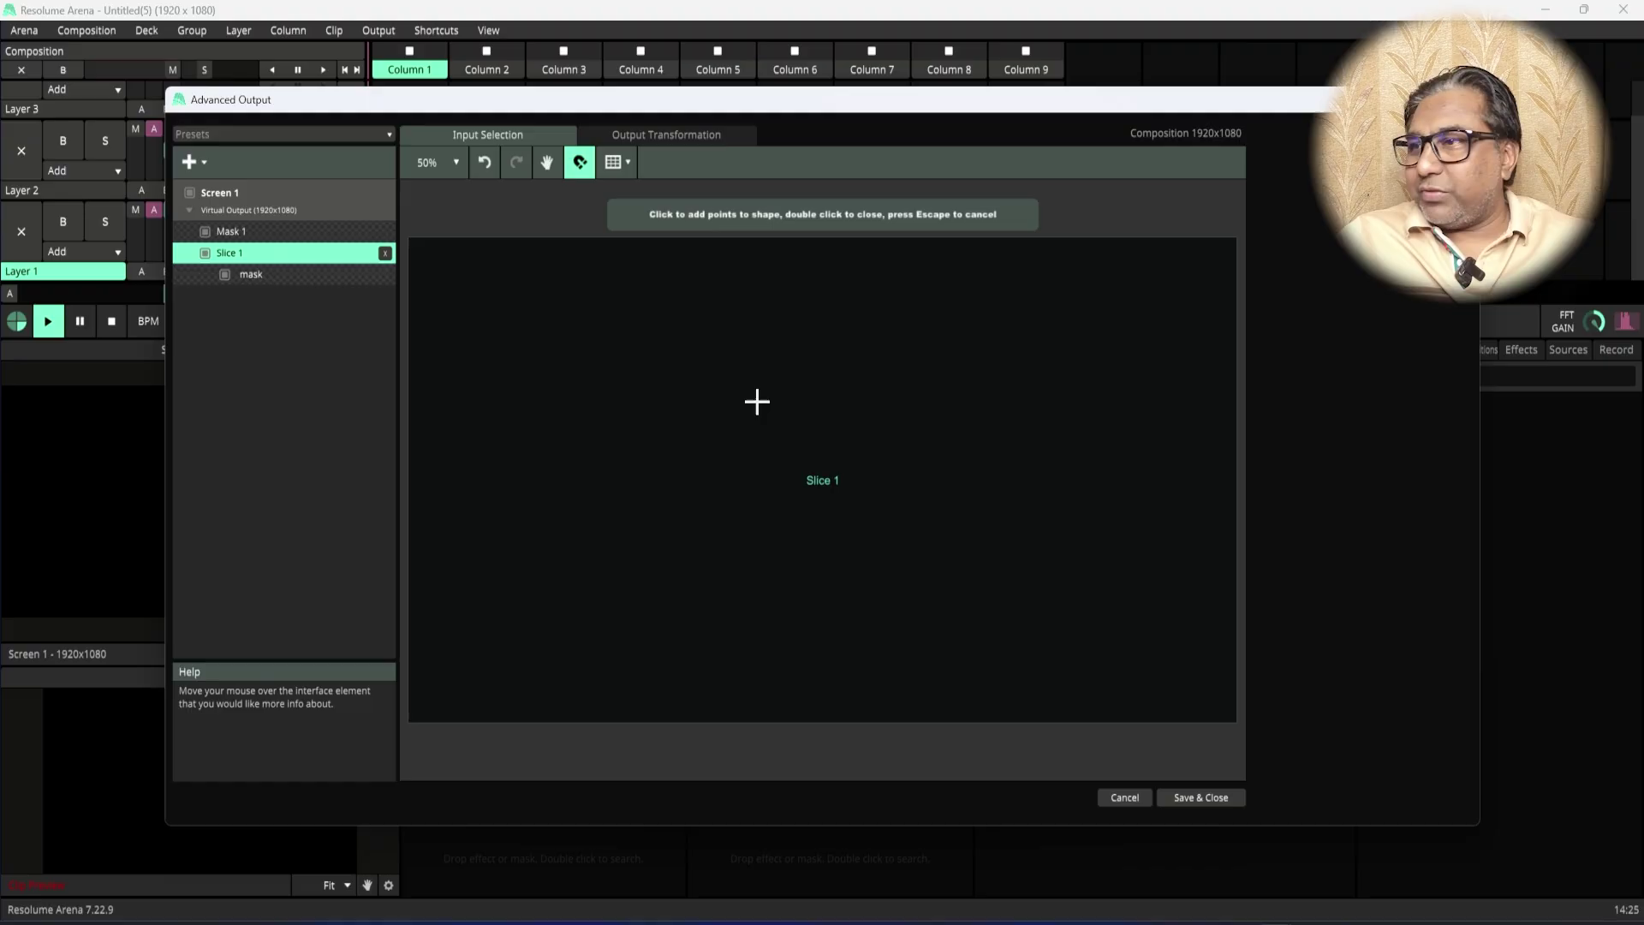
left_click(563, 339)
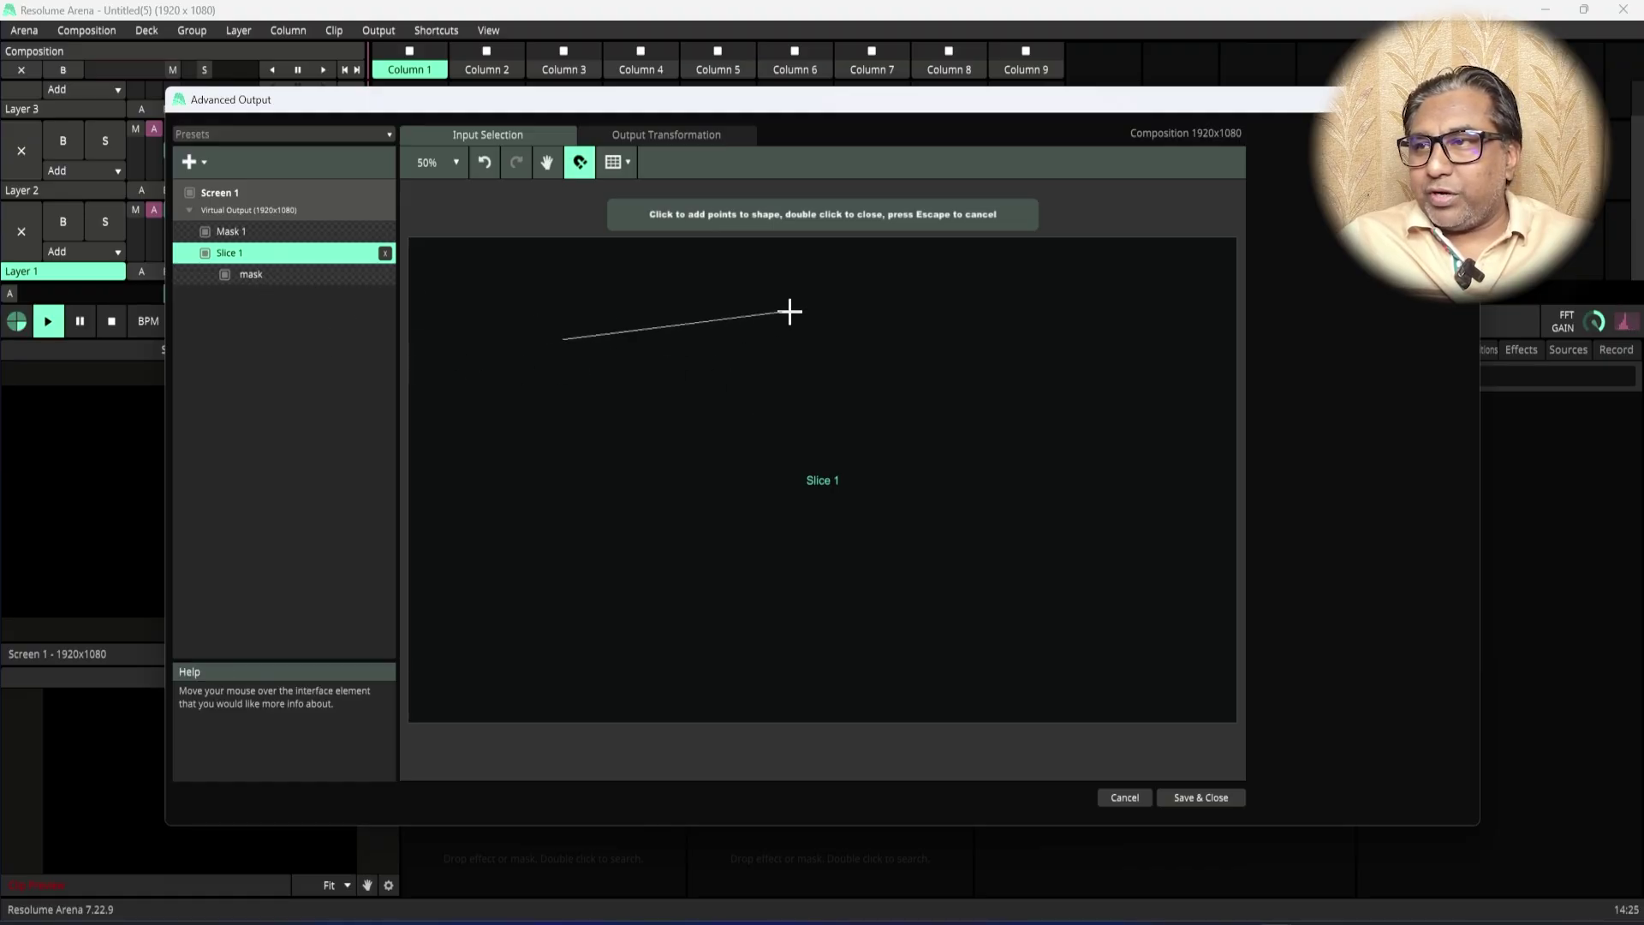
left_click(927, 298)
left_click(1168, 548)
left_click(1088, 663)
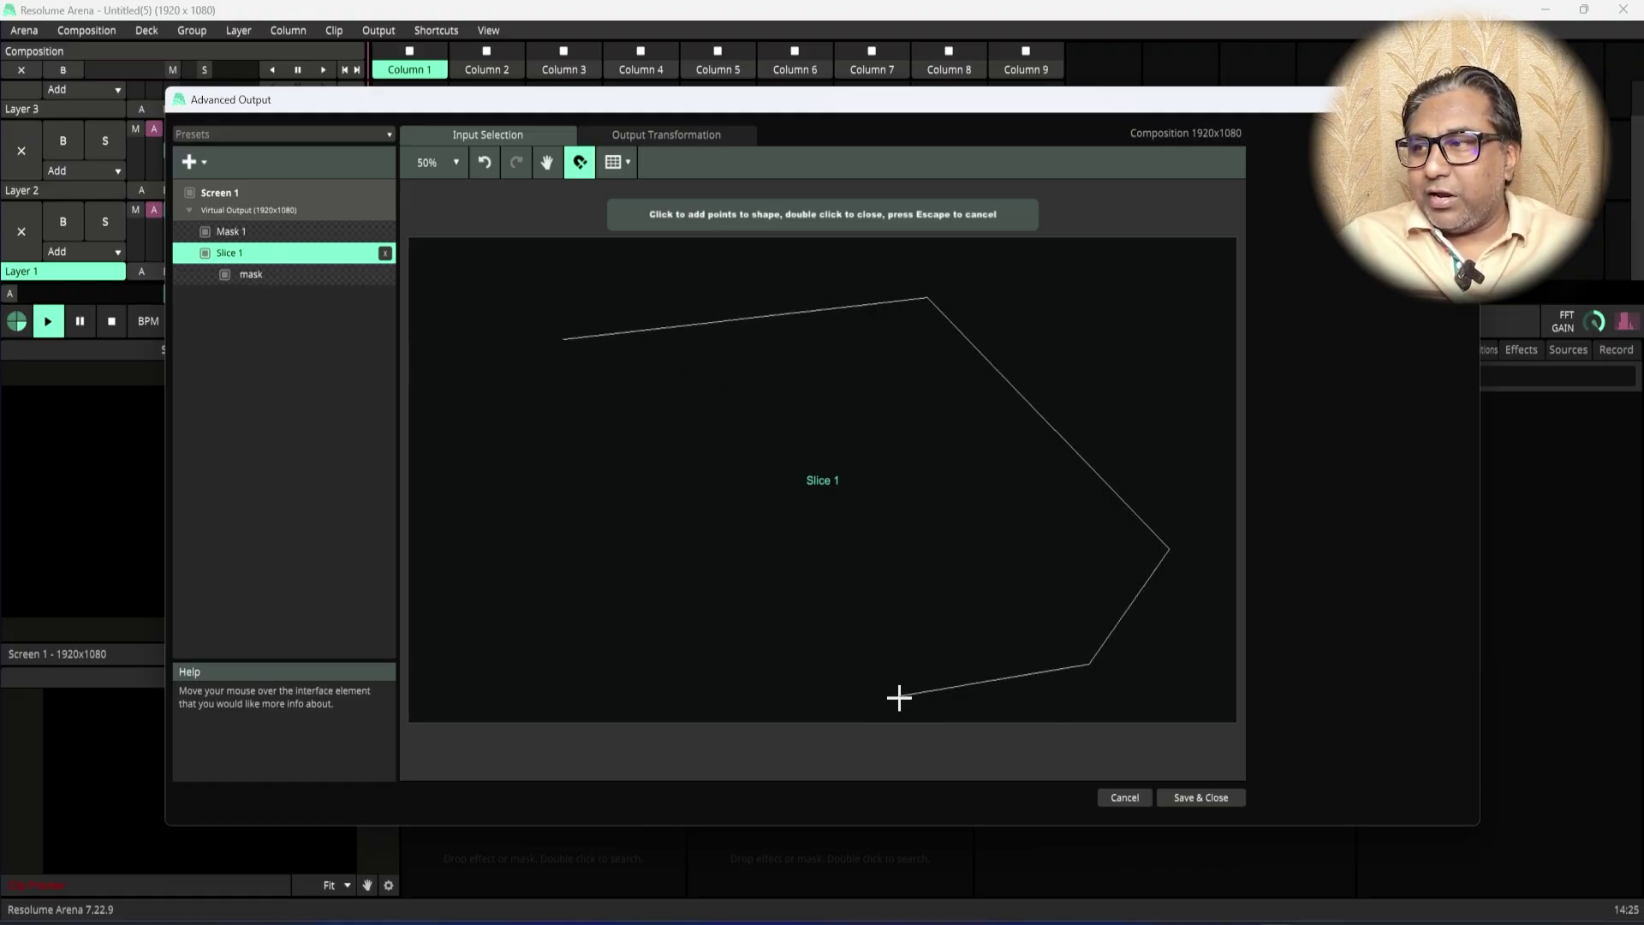
left_click(807, 703)
left_click(793, 500)
left_click(649, 495)
left_click(498, 526)
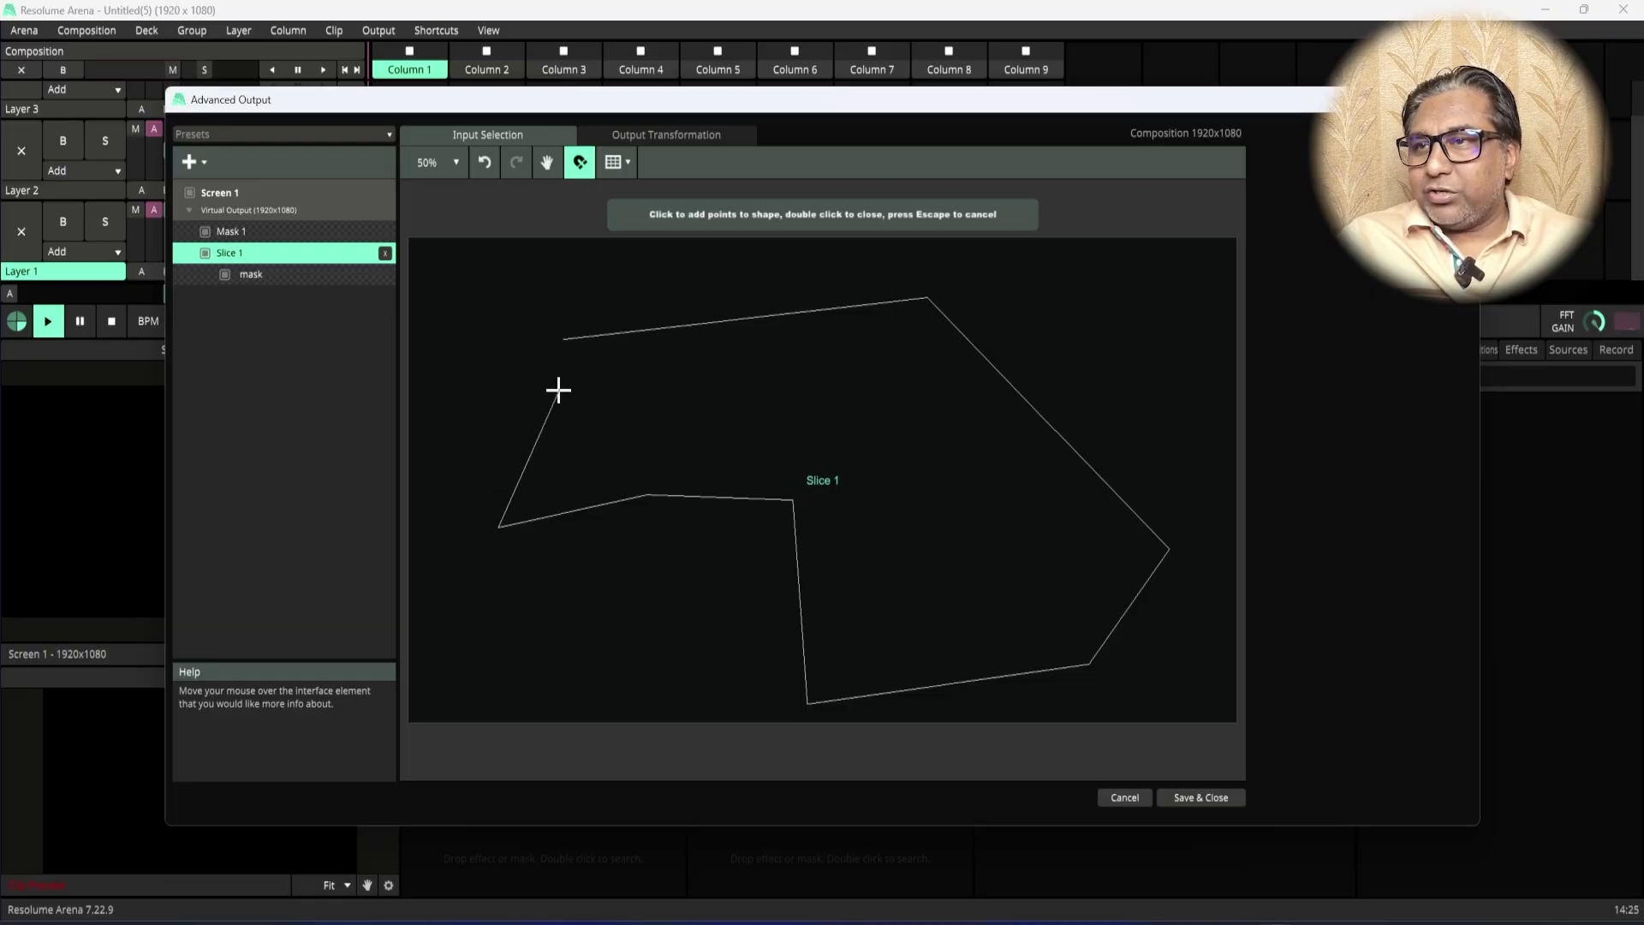
left_click(563, 338)
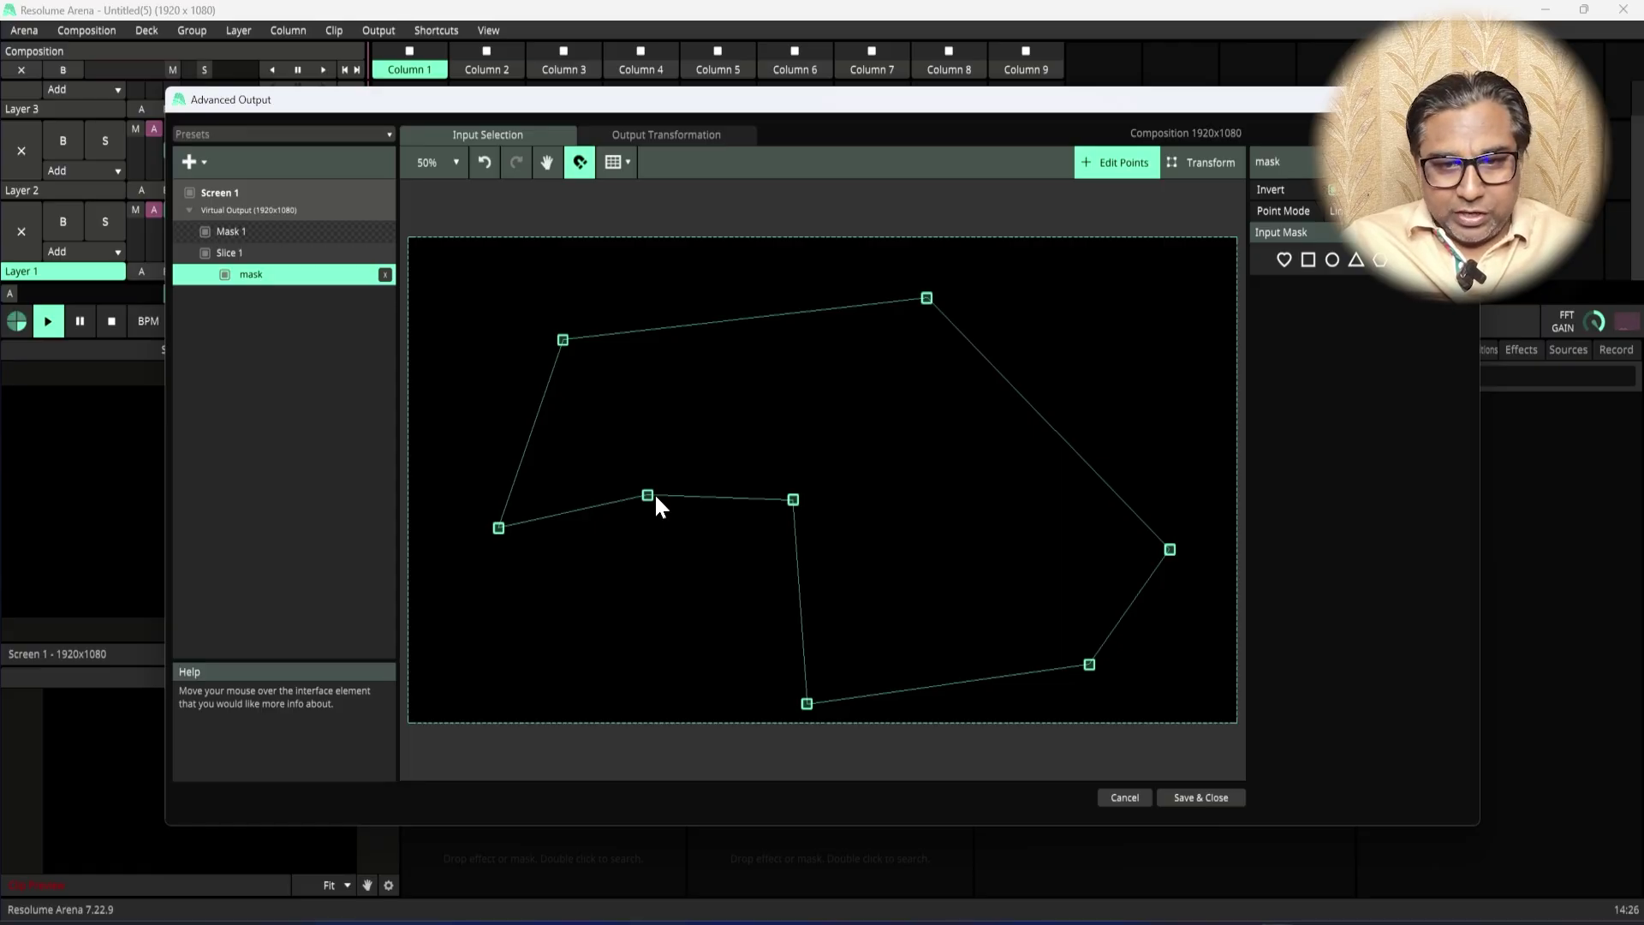
Step: Create a new output preset to replace the masked setup with a default screen and slice
left_click(203, 162)
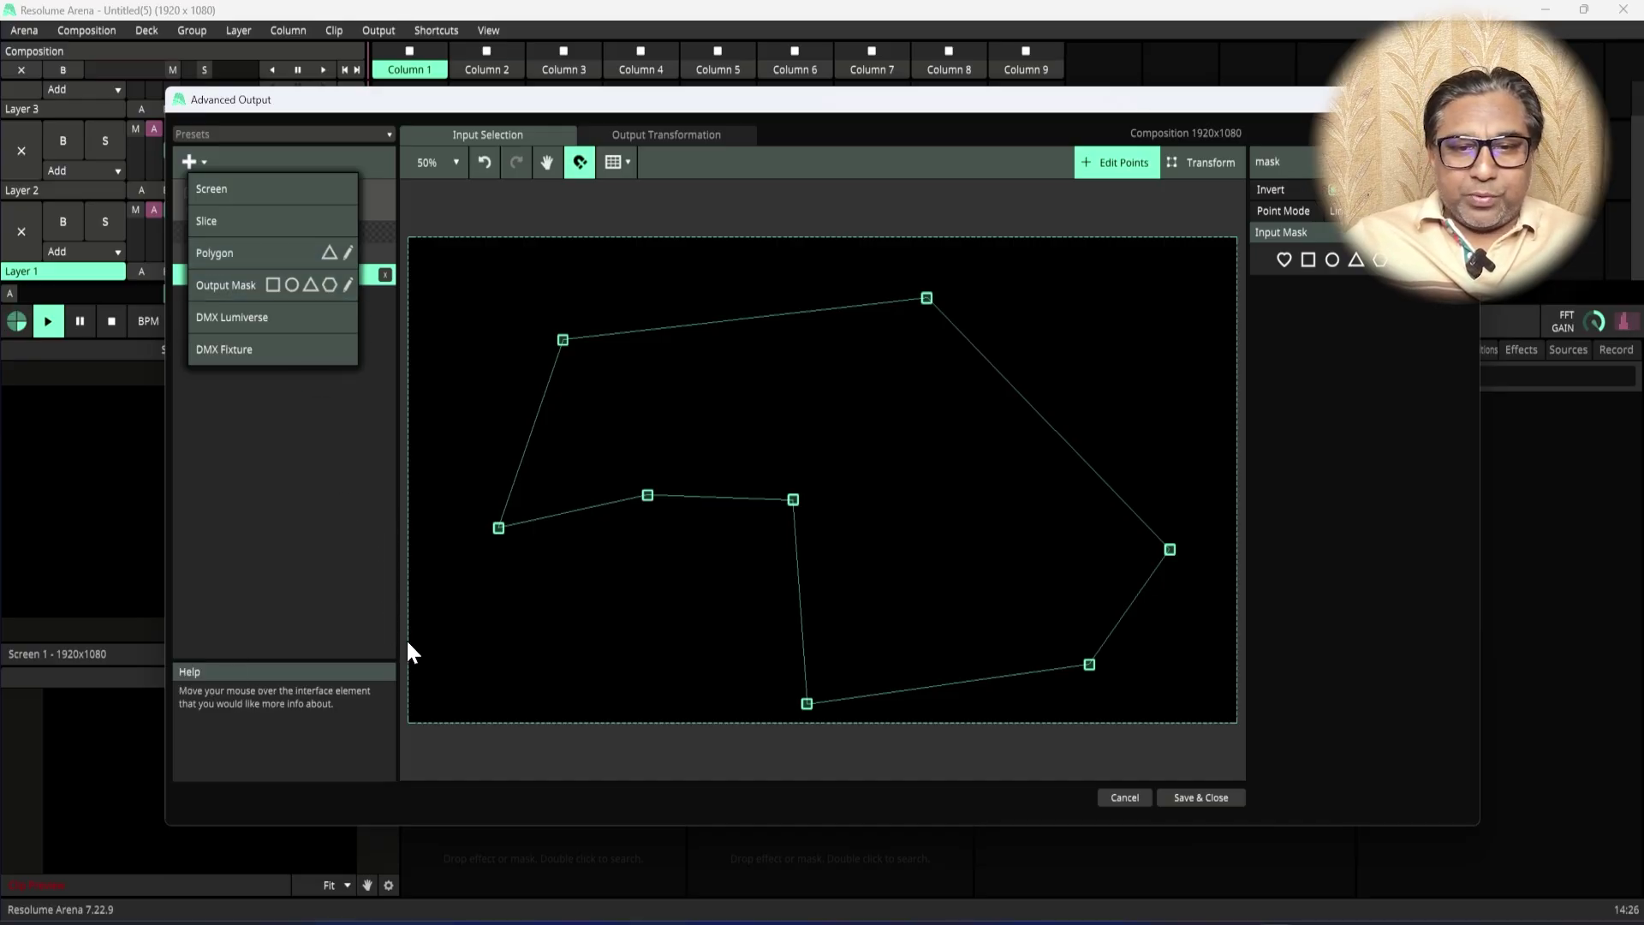
left_click(274, 488)
left_click(206, 162)
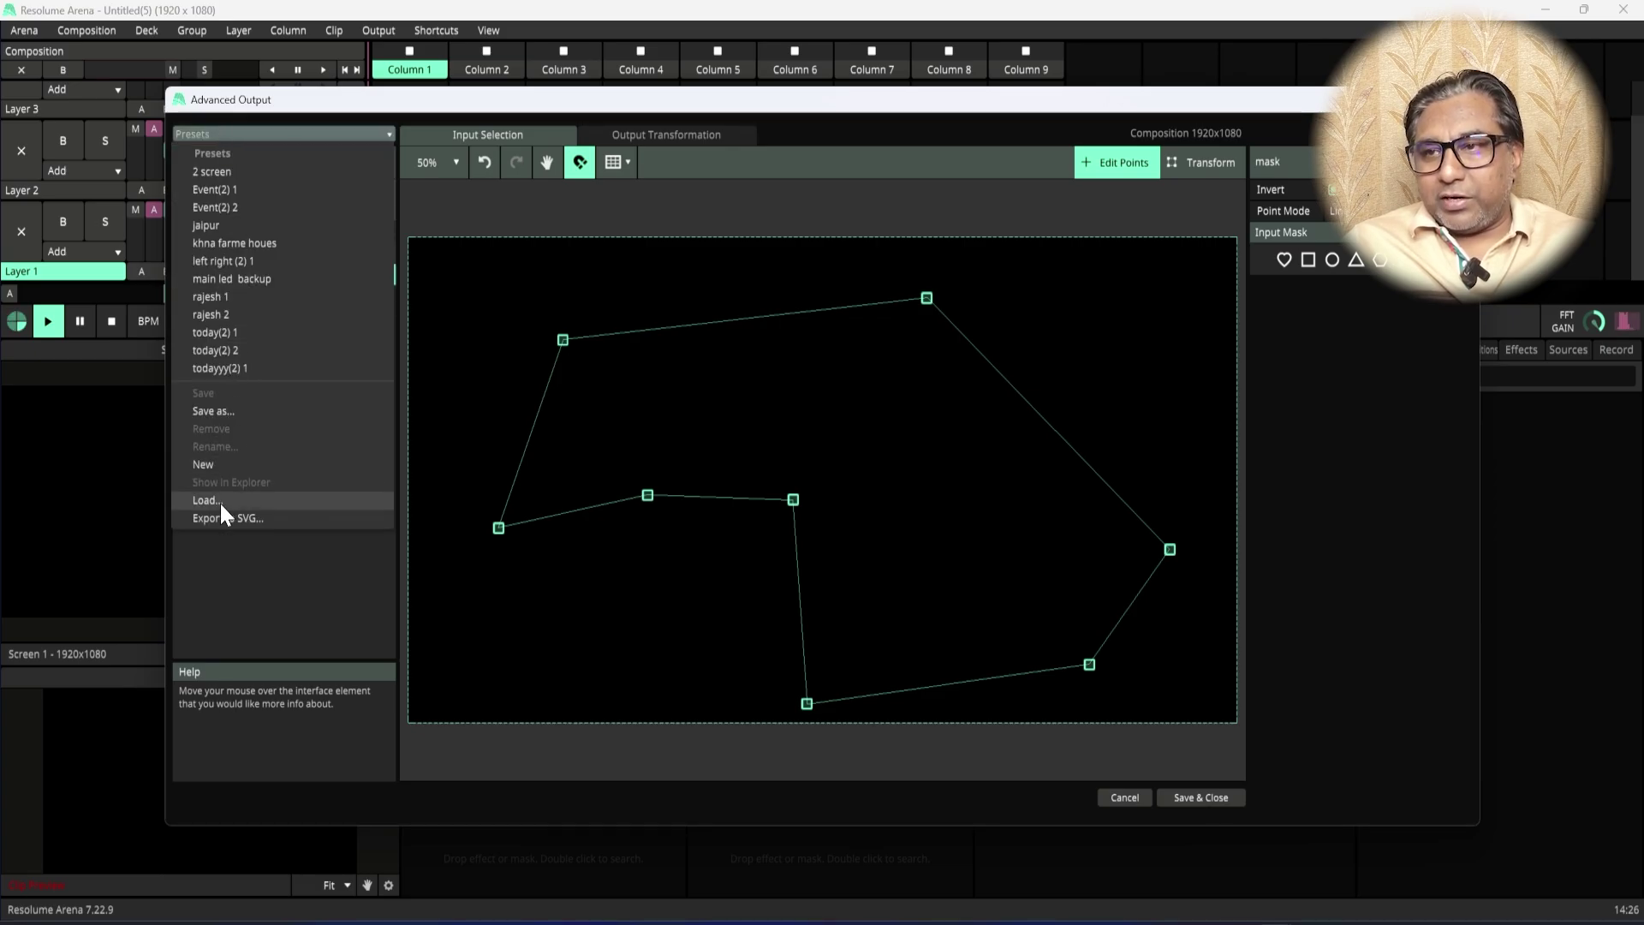
left_click(214, 465)
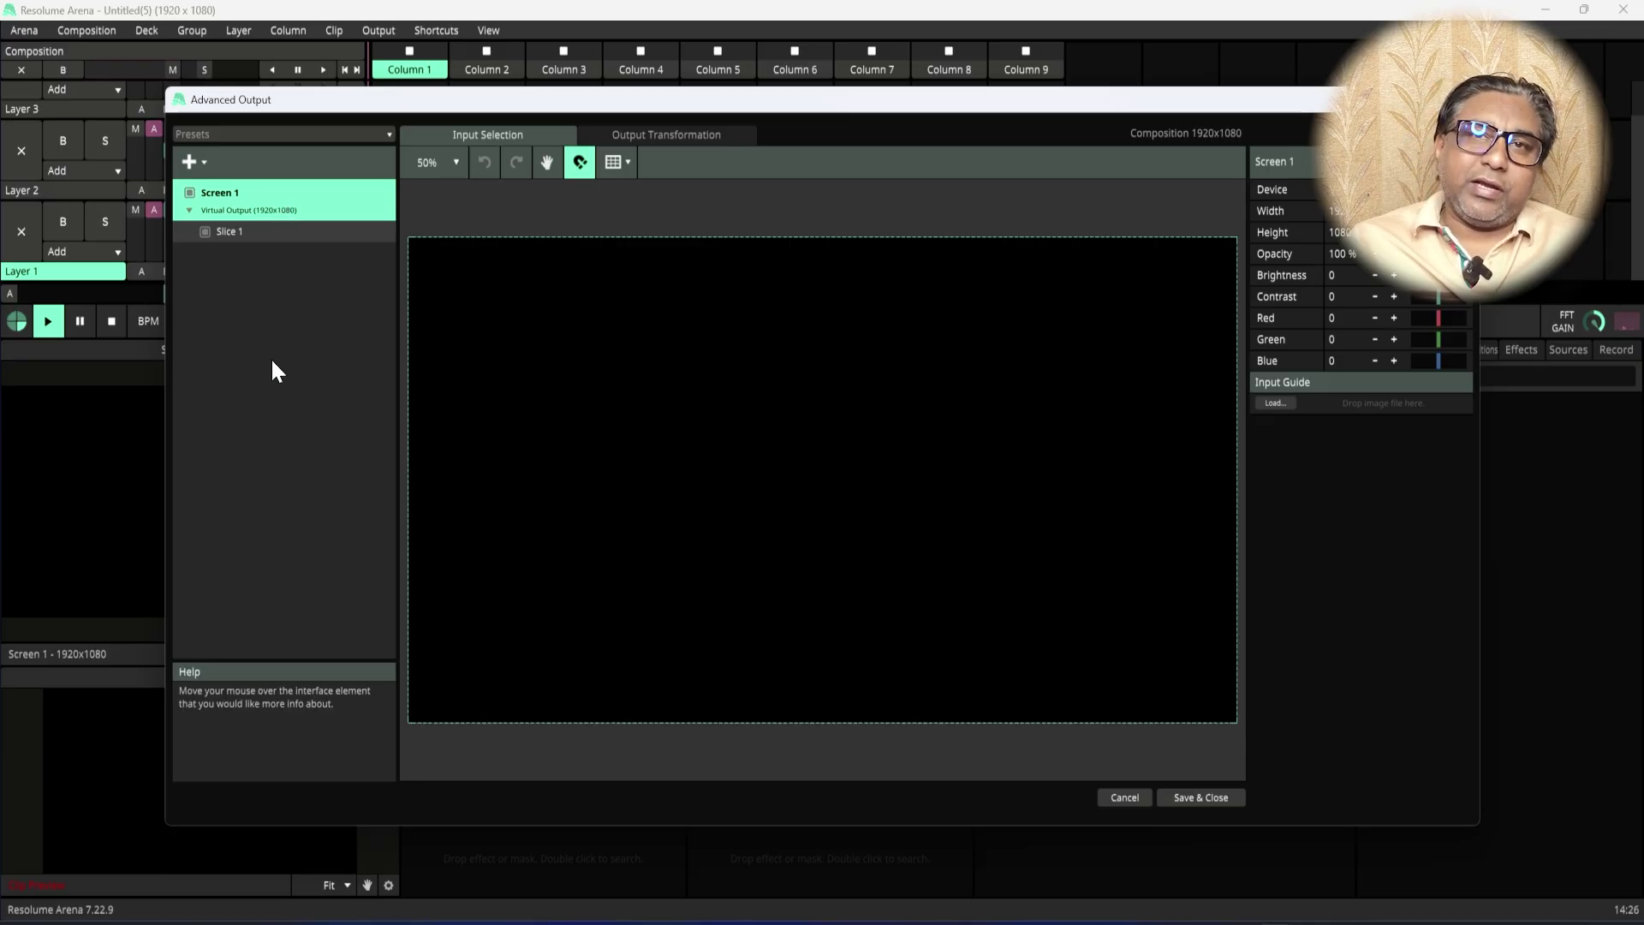
Step: Add a second screen to the output setup and select Screen 2
left_click(205, 161)
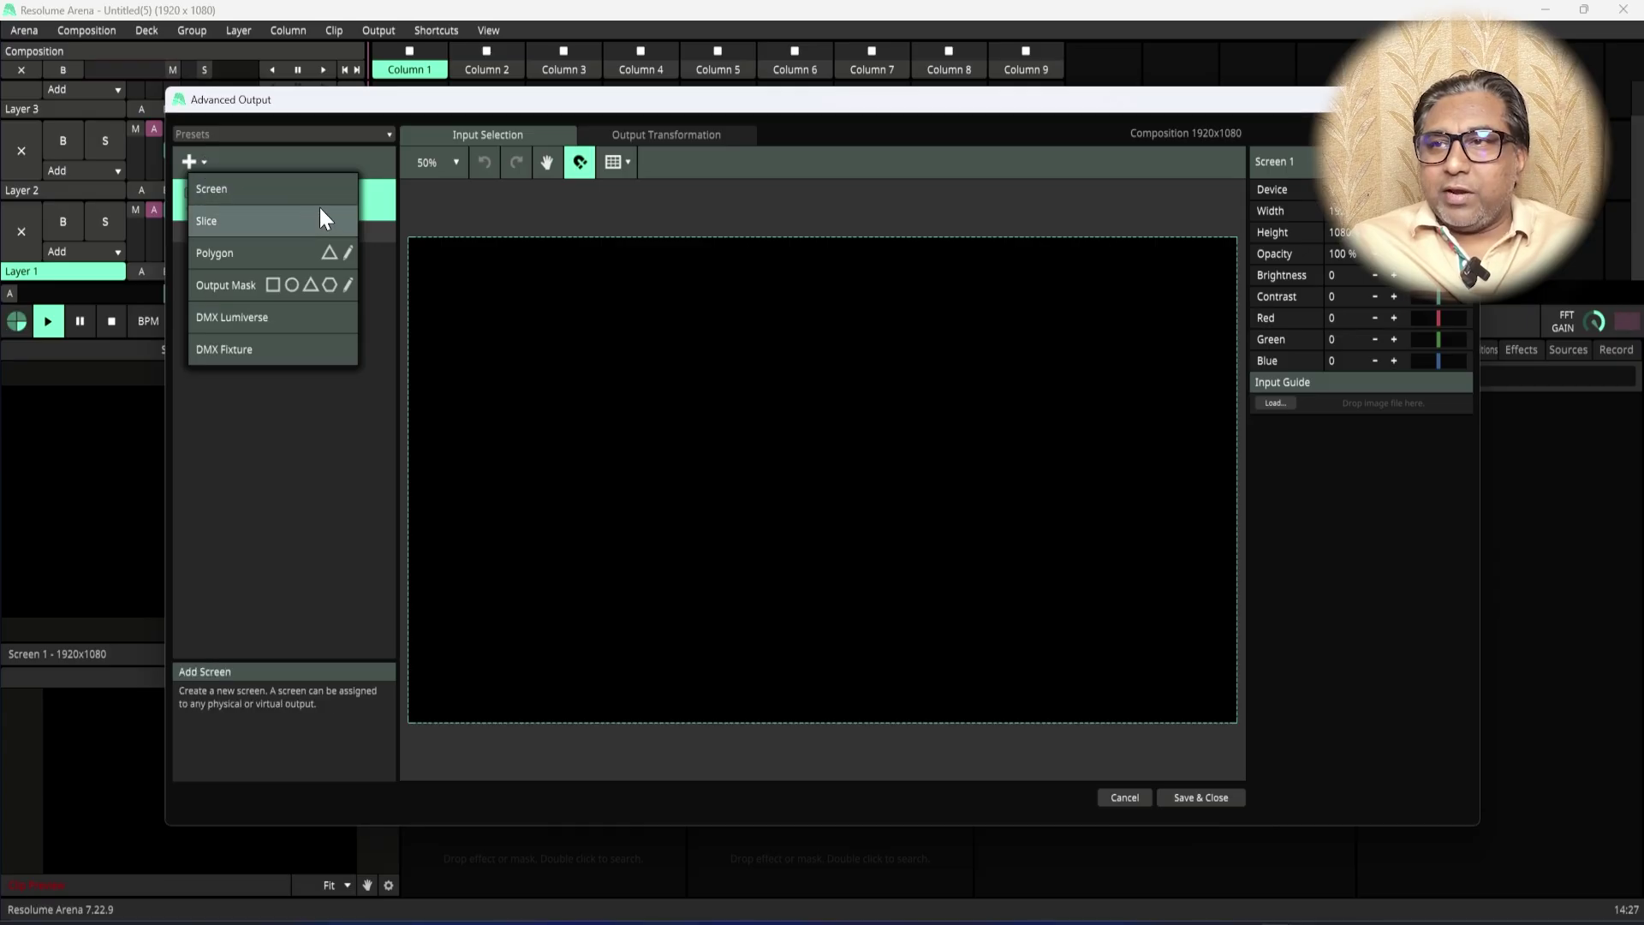
left_click(225, 188)
left_click(245, 258)
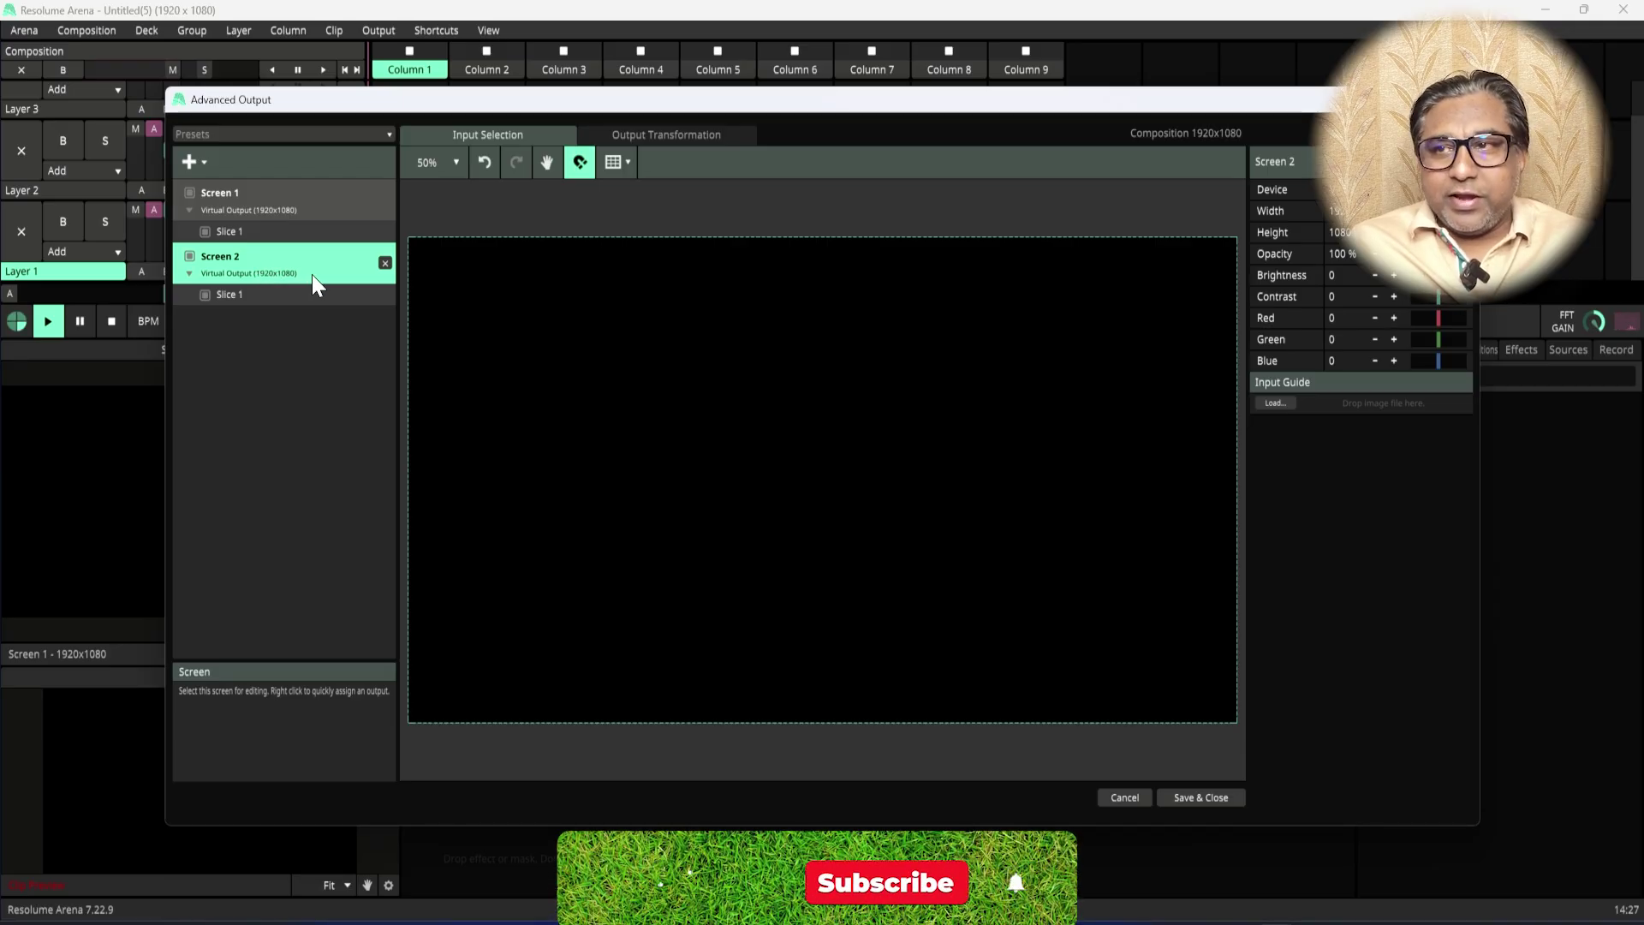
Step: Switch repeatedly between Screen 1 and Screen 2 to compare the two outputs and their slices
left_click(246, 197)
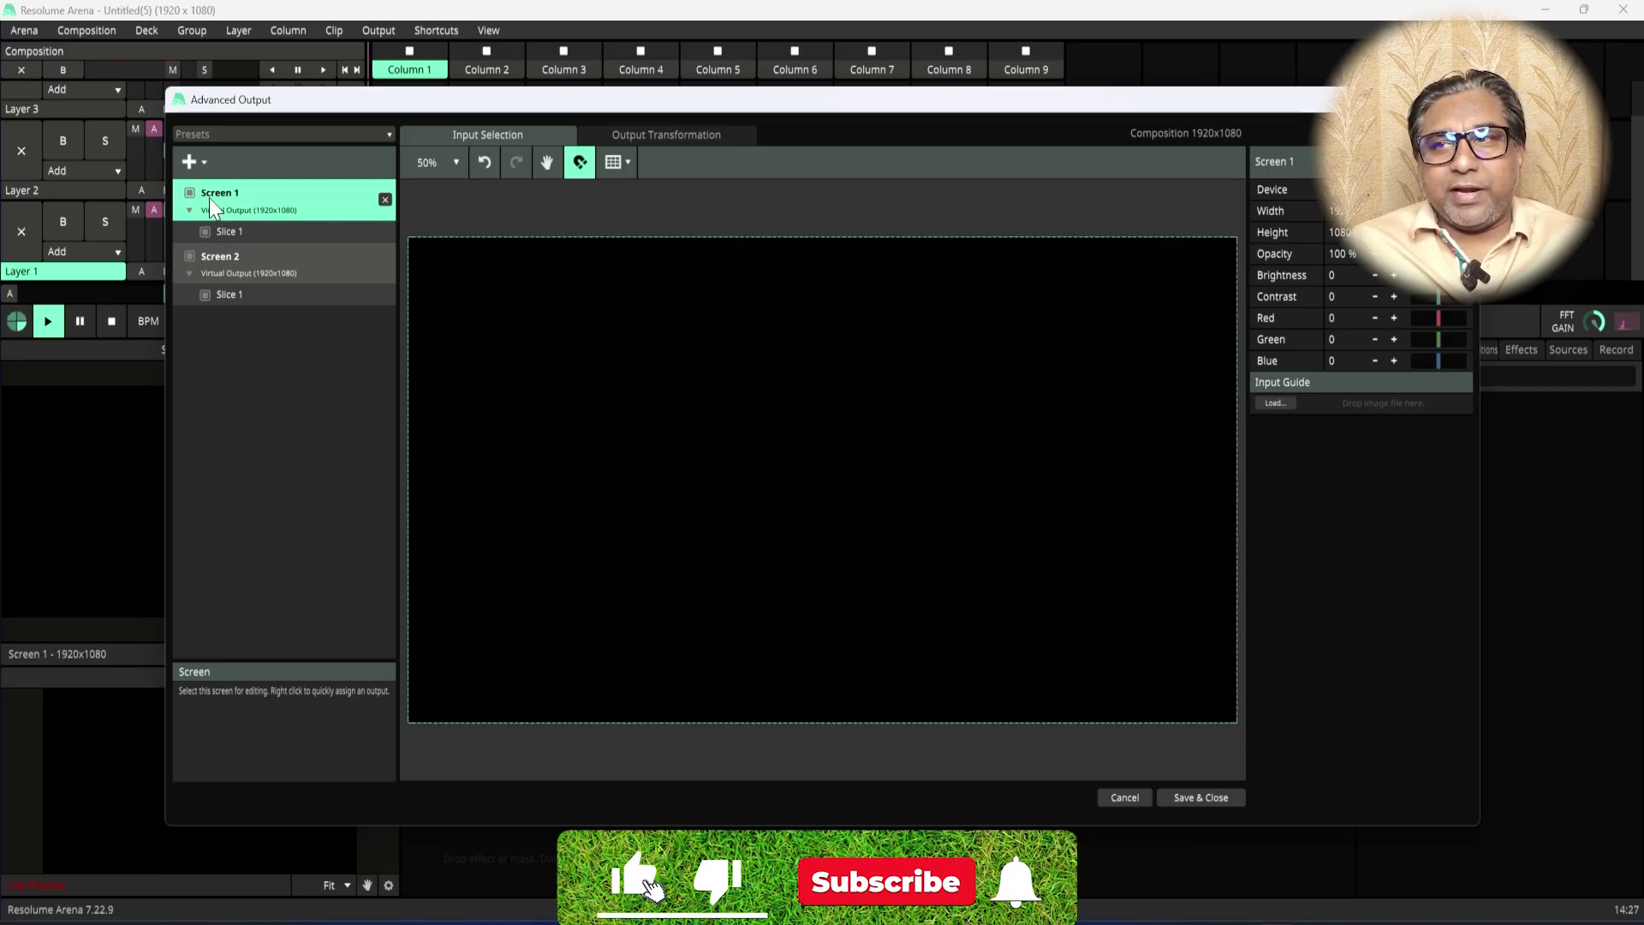
left_click(253, 263)
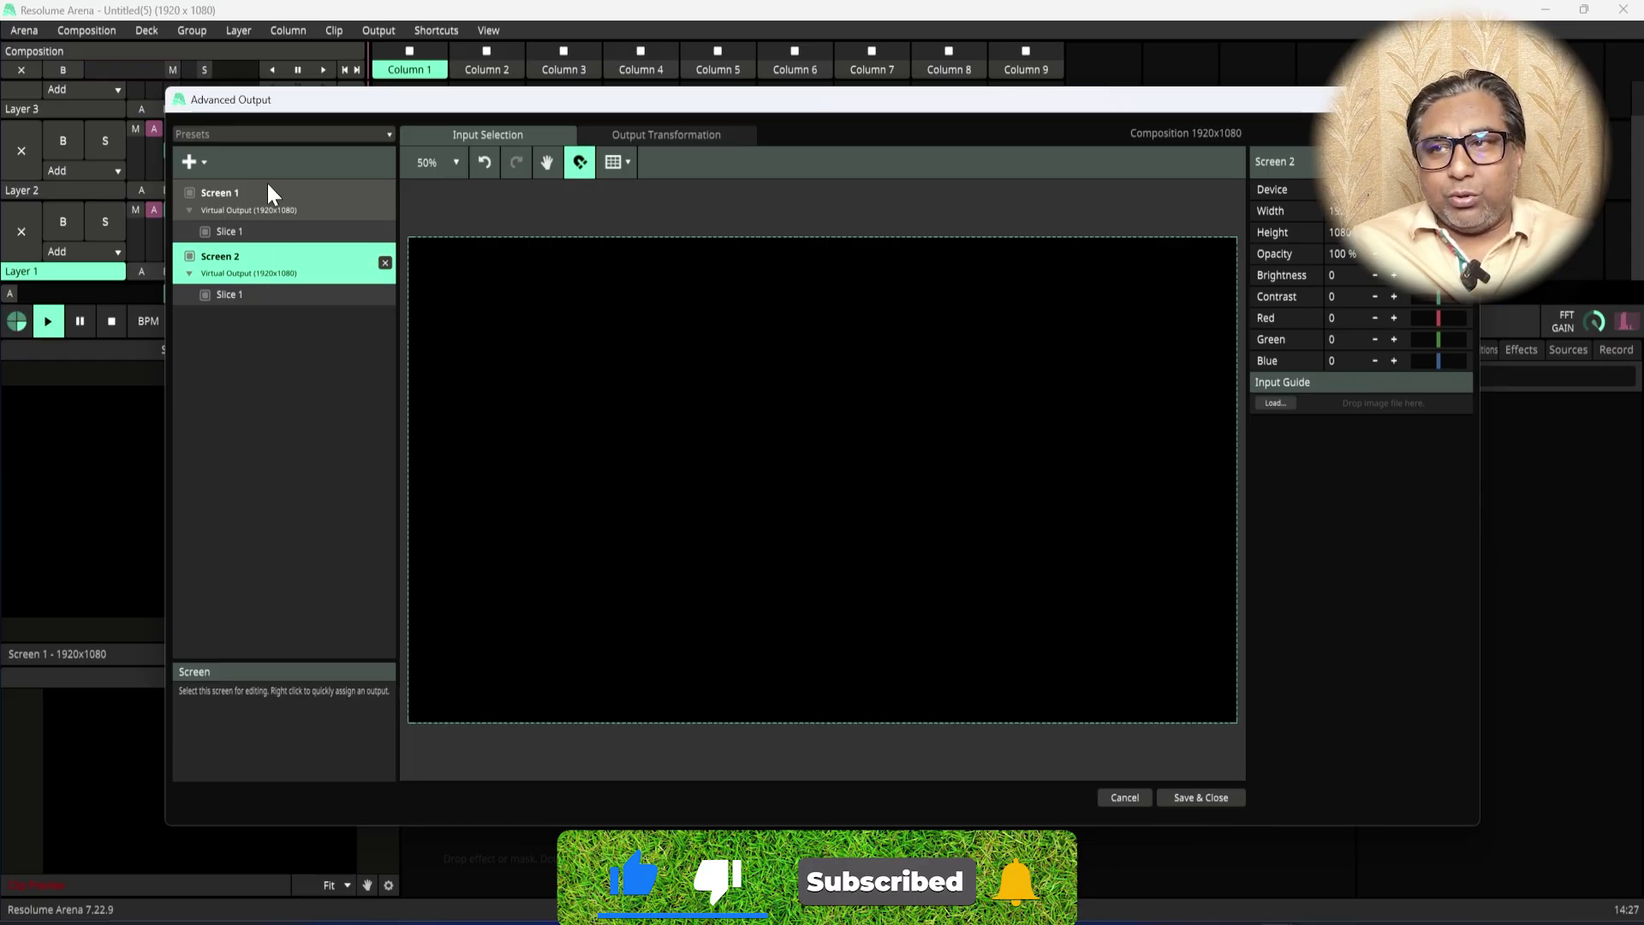
left_click(265, 184)
left_click(281, 257)
left_click(282, 210)
left_click(289, 253)
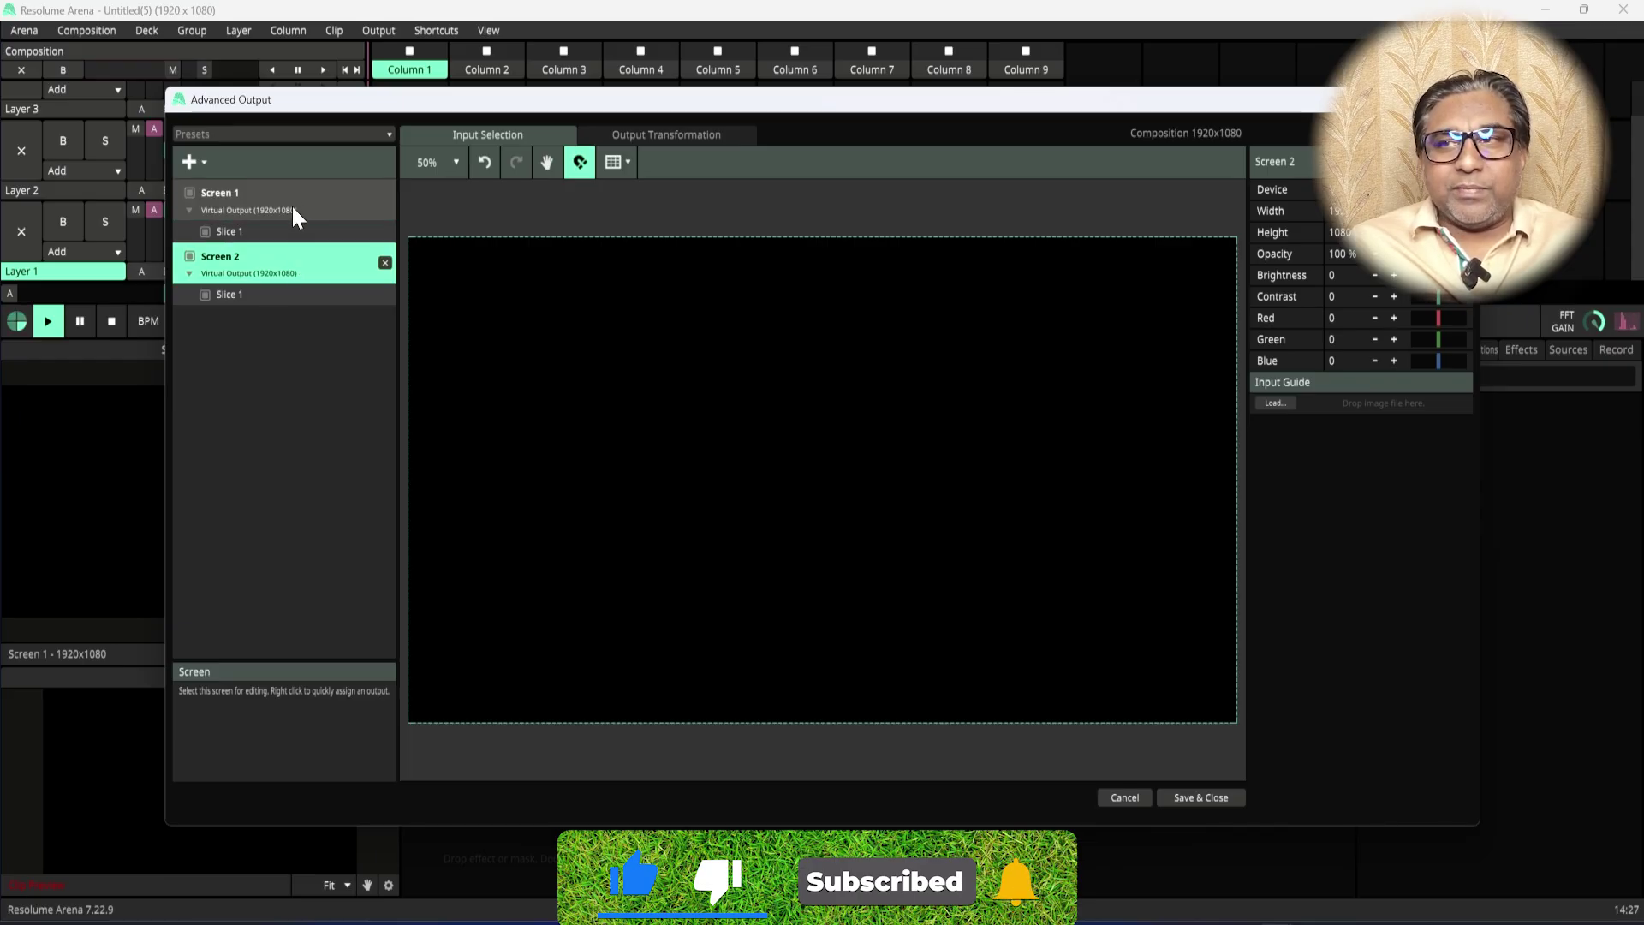
left_click(291, 205)
left_click(303, 262)
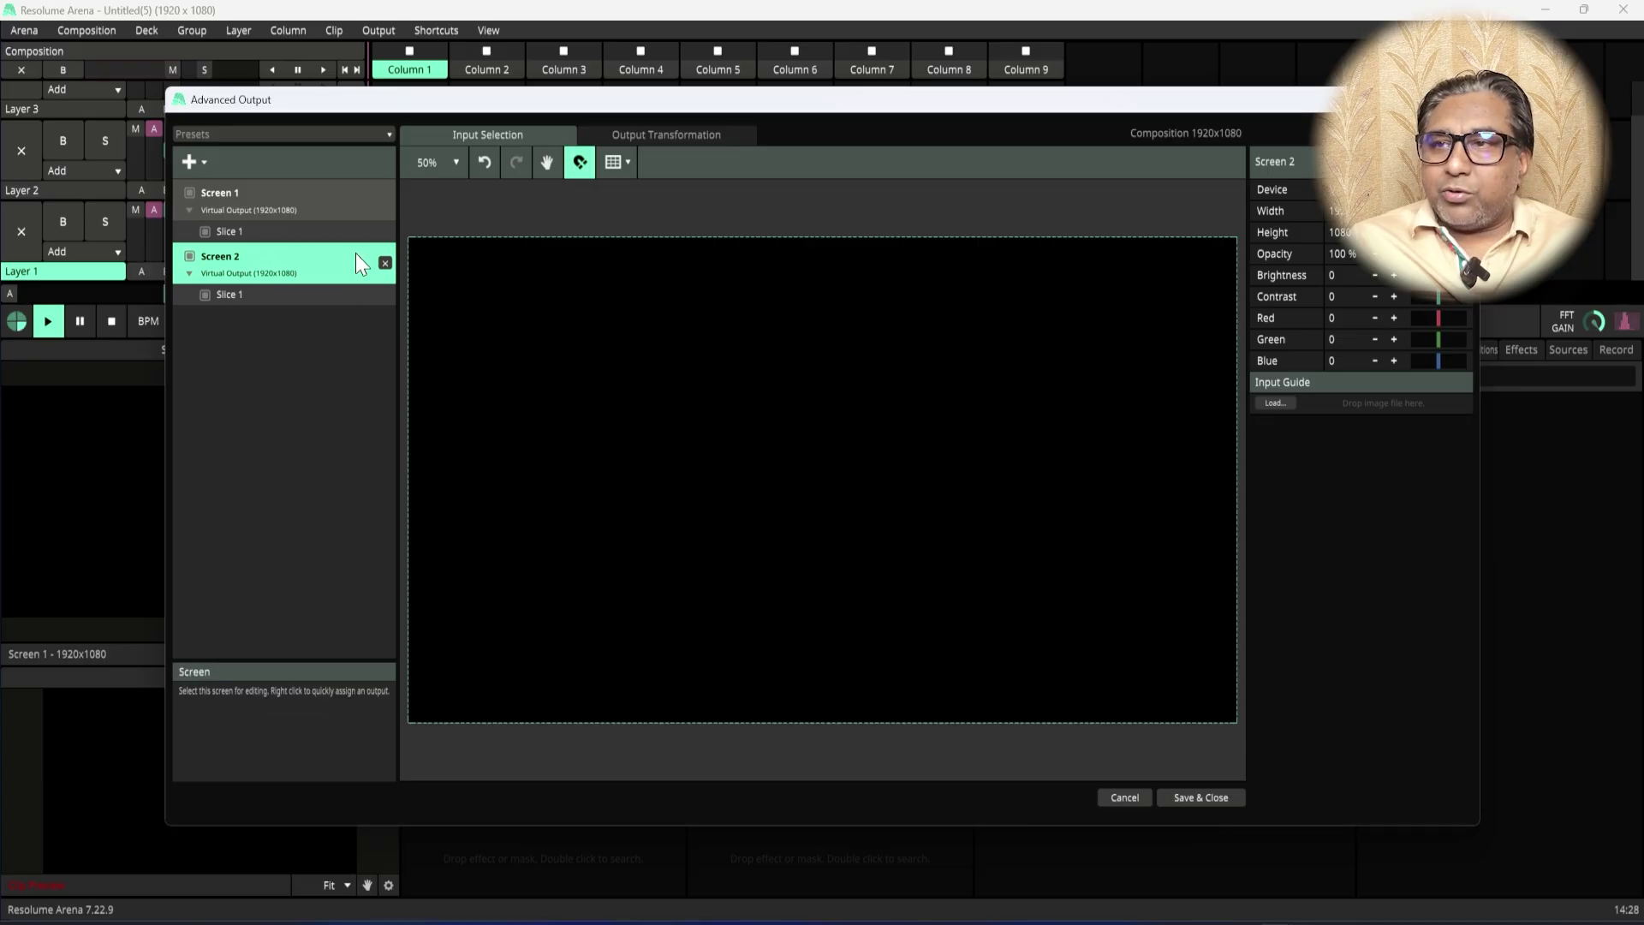
left_click(291, 220)
left_click(285, 270)
left_click(290, 195)
left_click(291, 265)
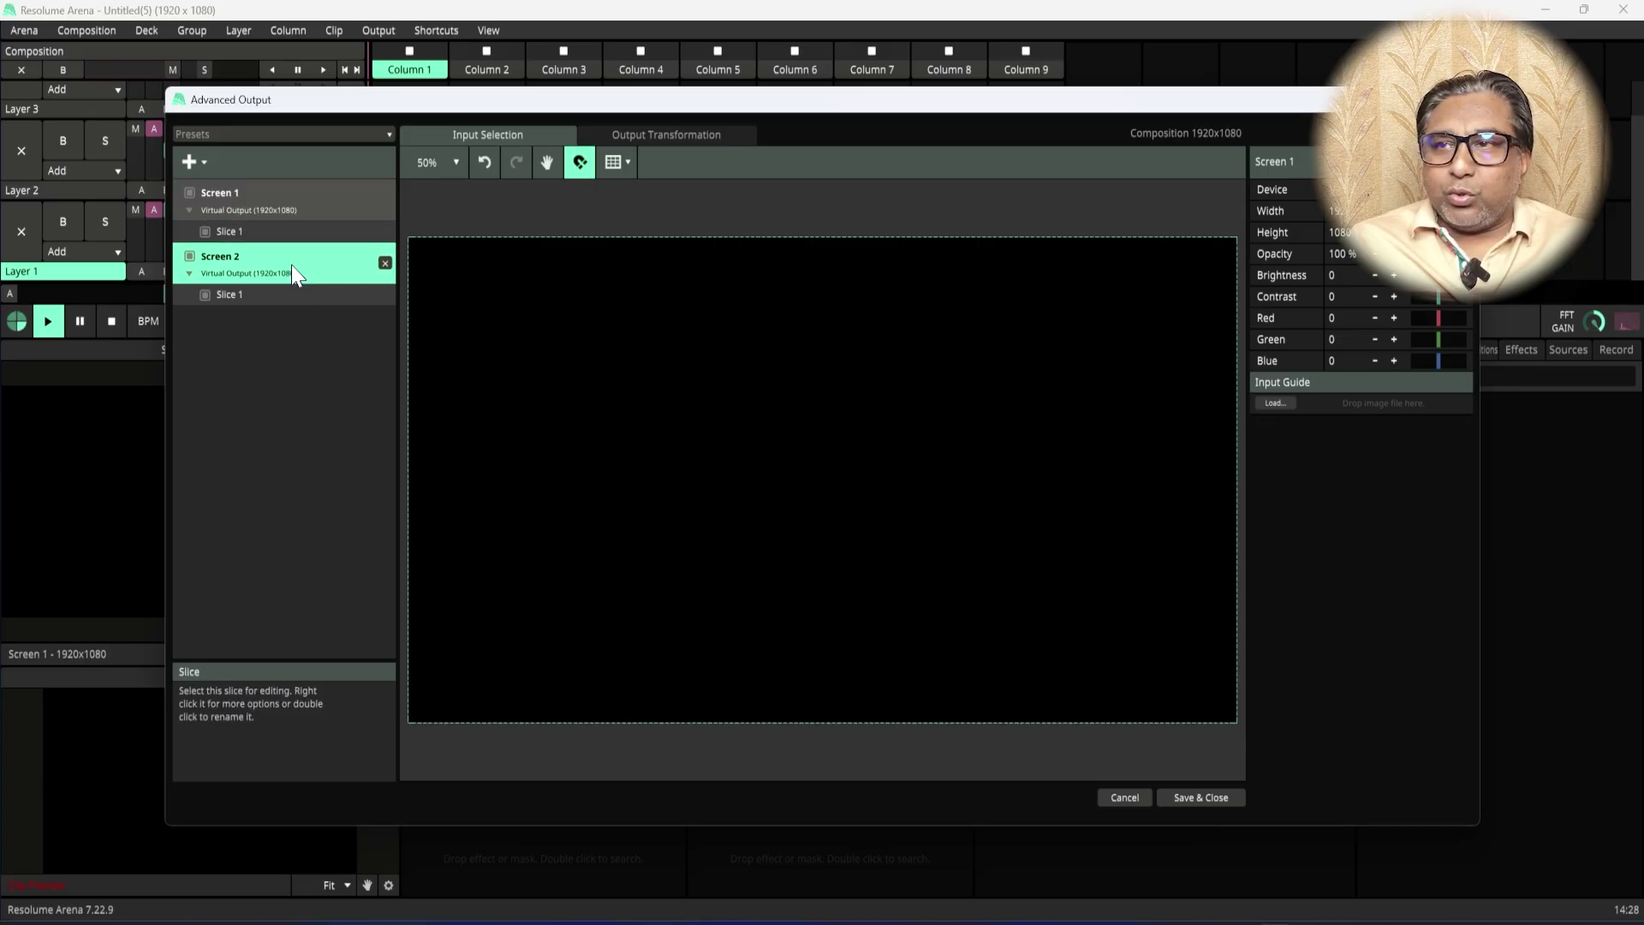
left_click(296, 204)
left_click(295, 275)
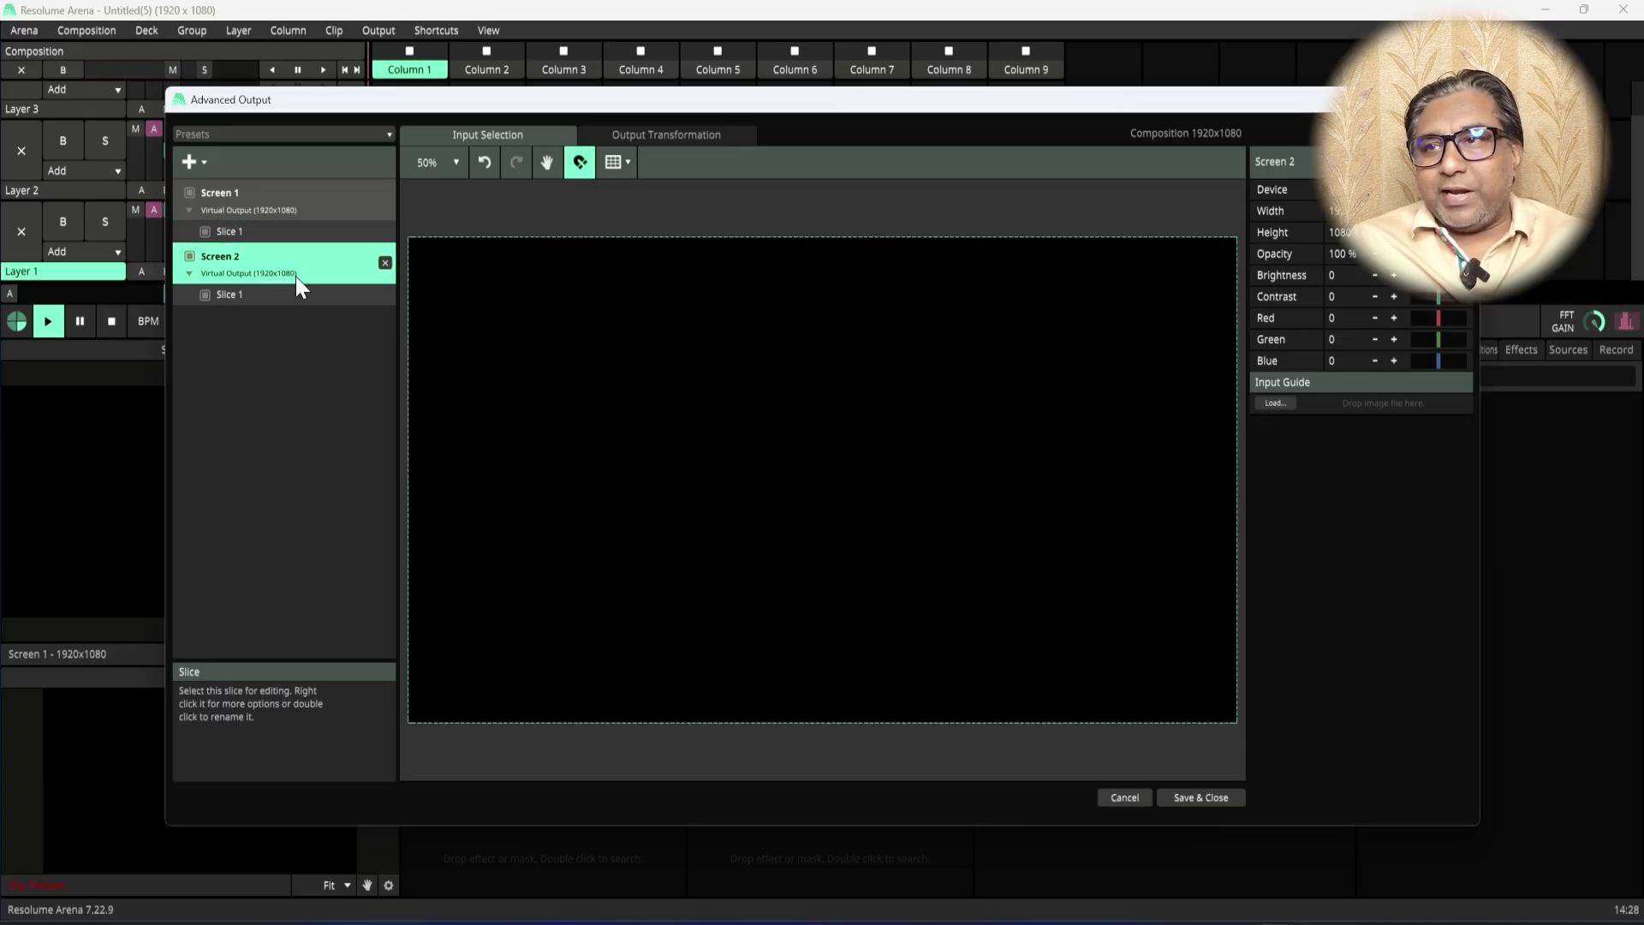
left_click(298, 196)
left_click(311, 270)
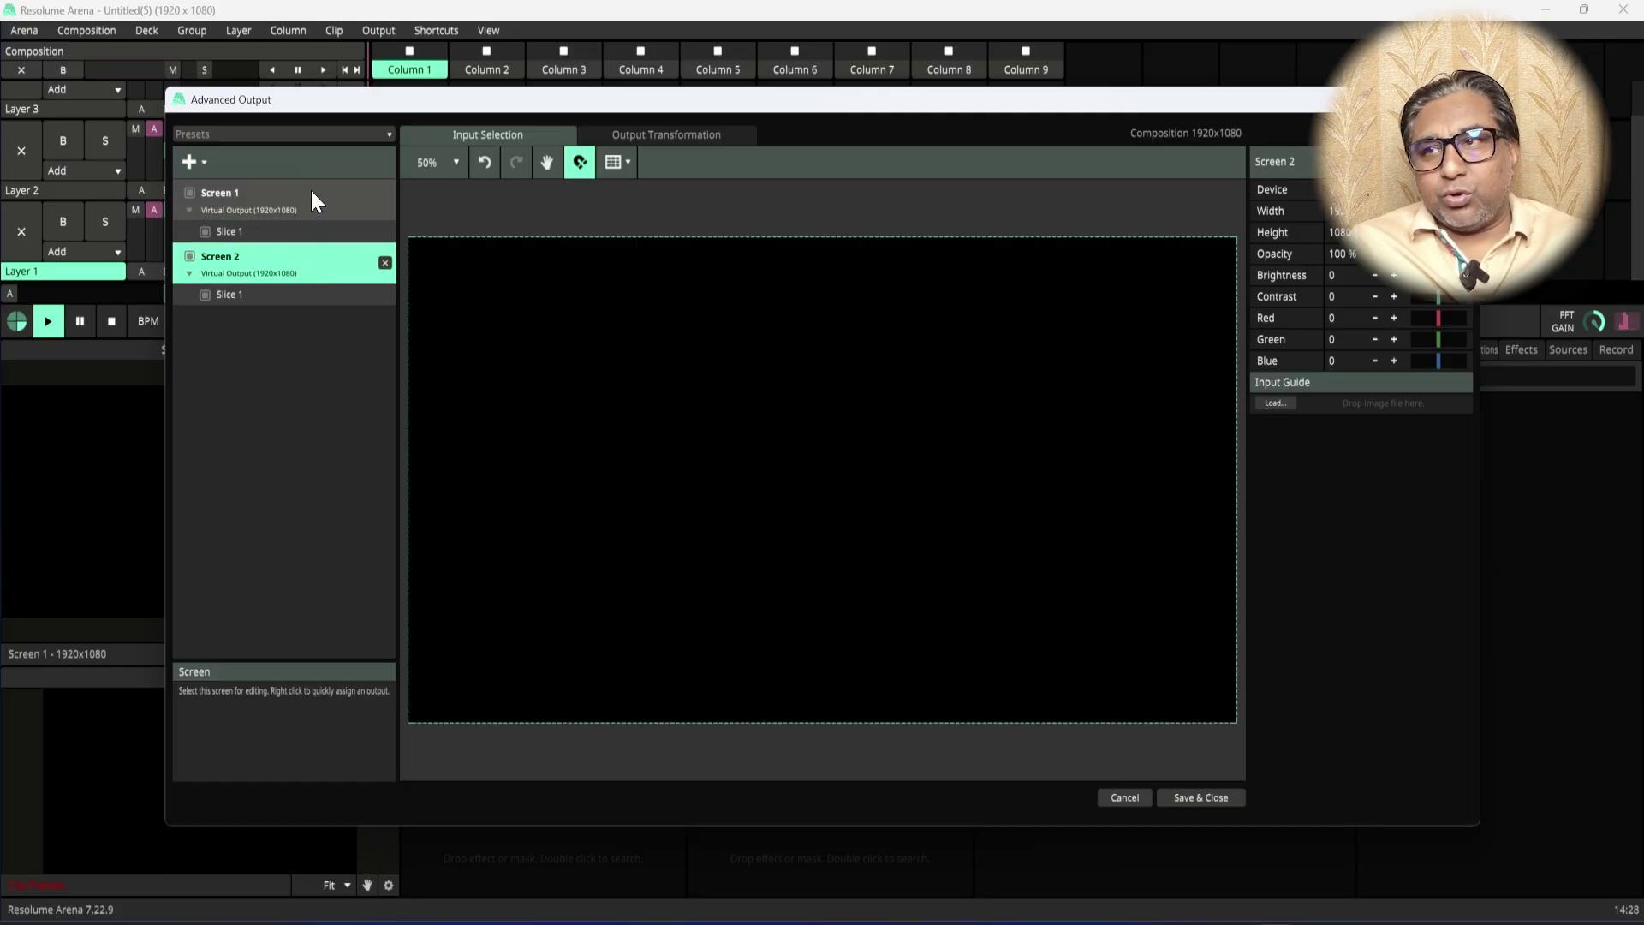
left_click(310, 190)
left_click(319, 265)
left_click(310, 190)
left_click(310, 233)
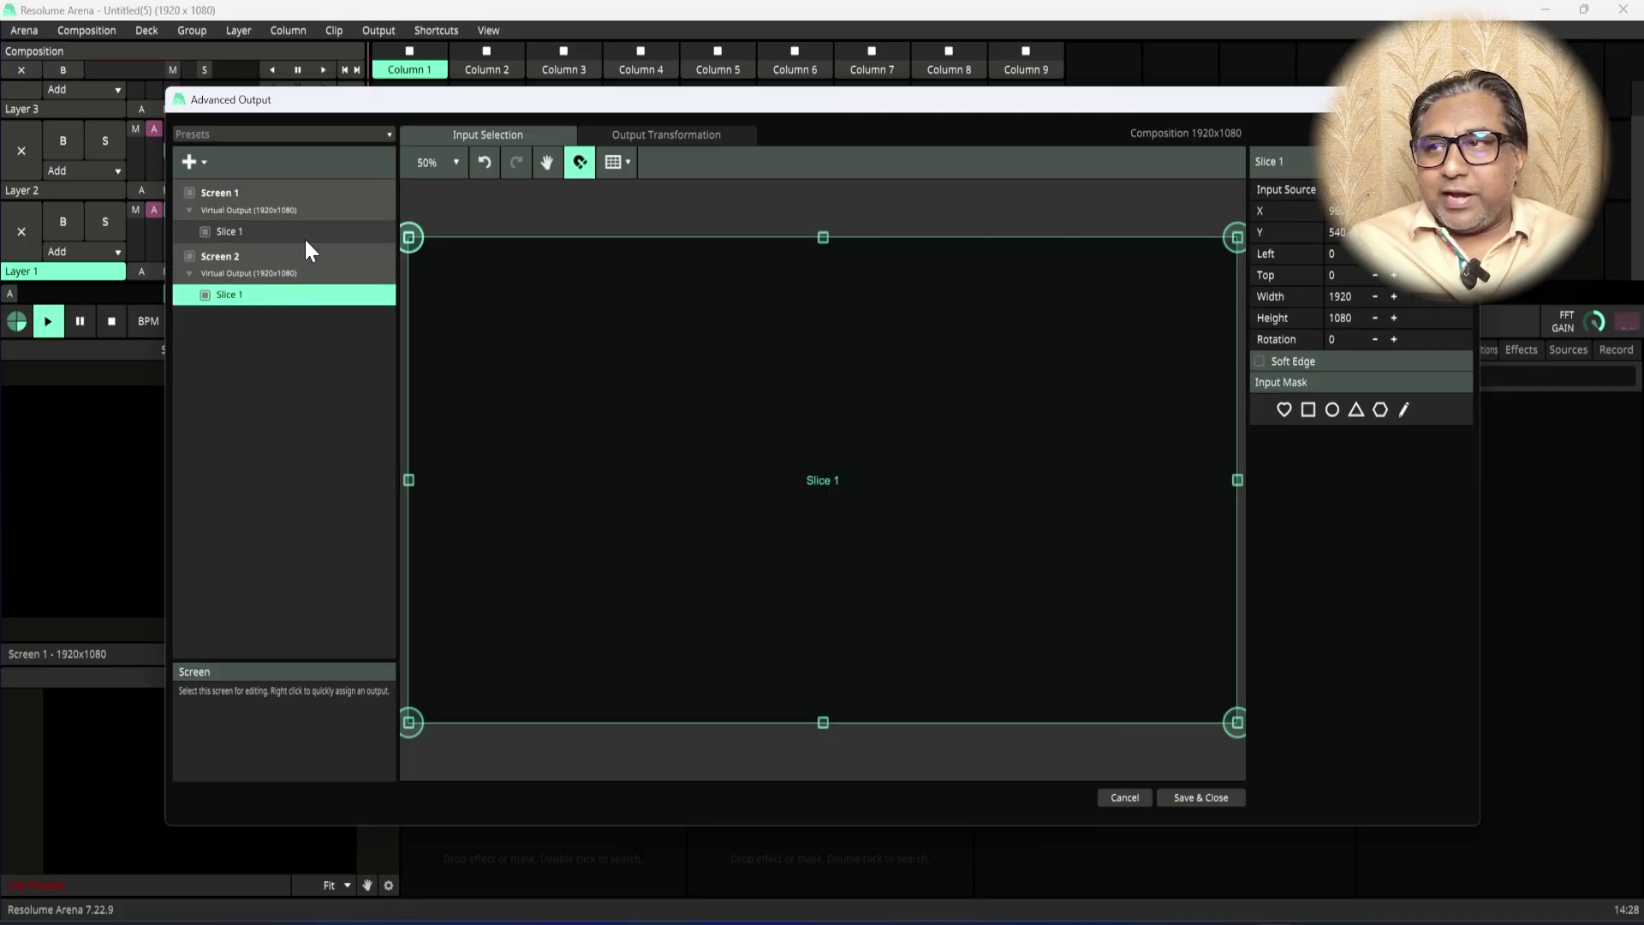
Step: Review the output device options available for Screen 1 without changing the assigned device
left_click(459, 192)
left_click(1370, 189)
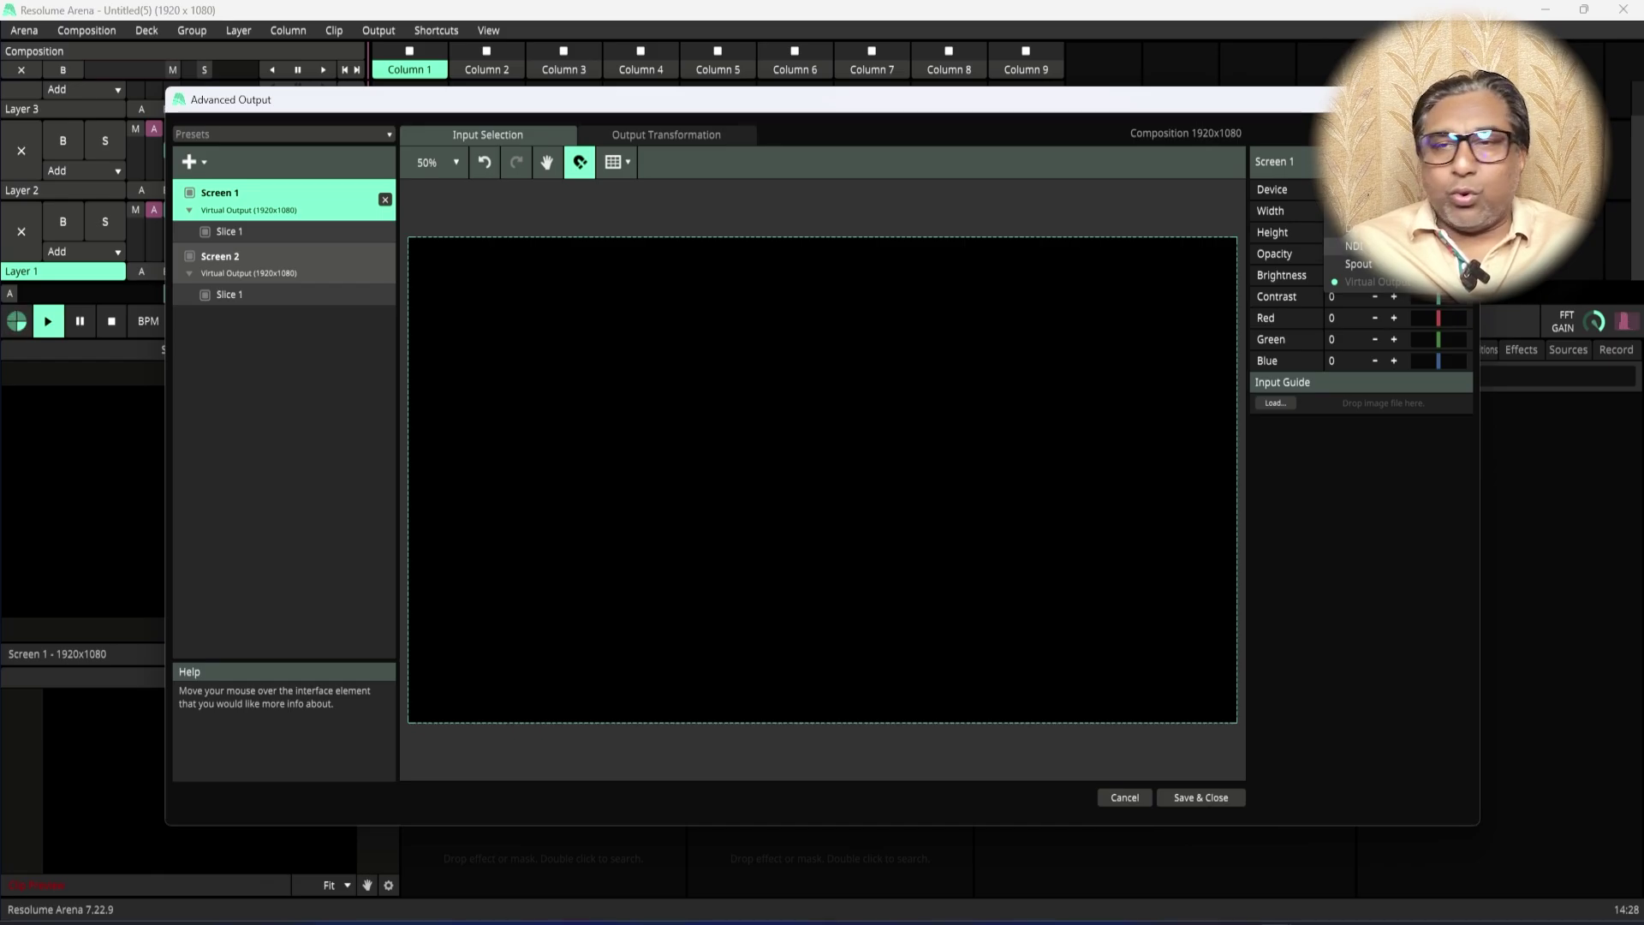
left_click(598, 336)
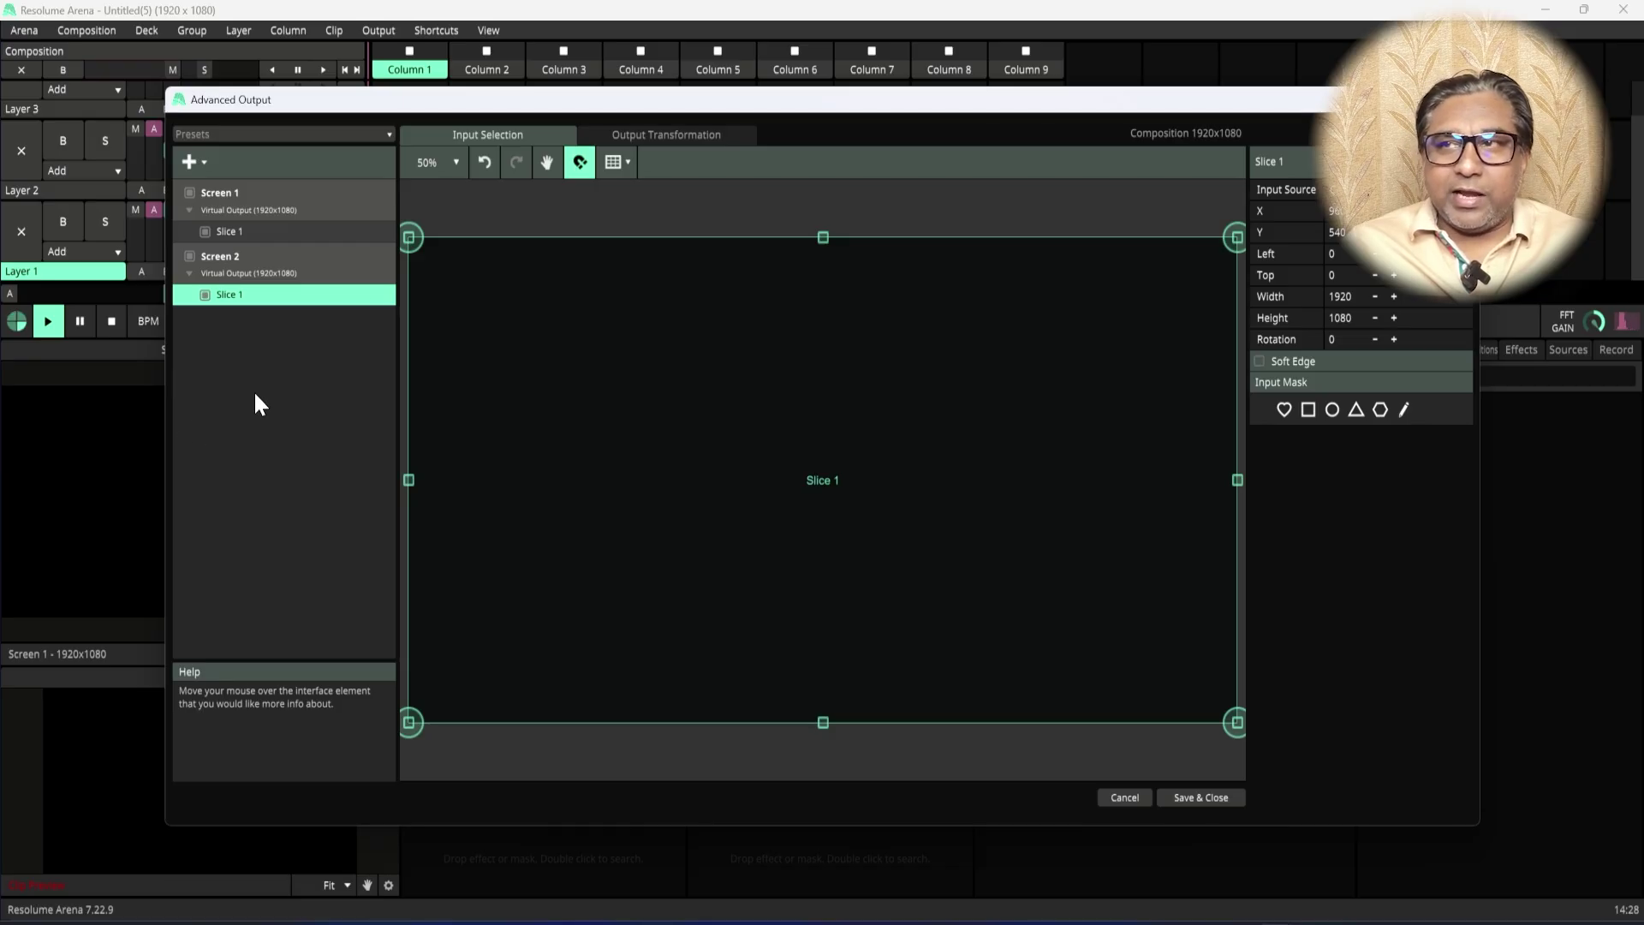
Step: Reposition the Advanced Output window and review the fullscreen and windowed display options for the composition output
left_click_drag(389, 107, 391, 140)
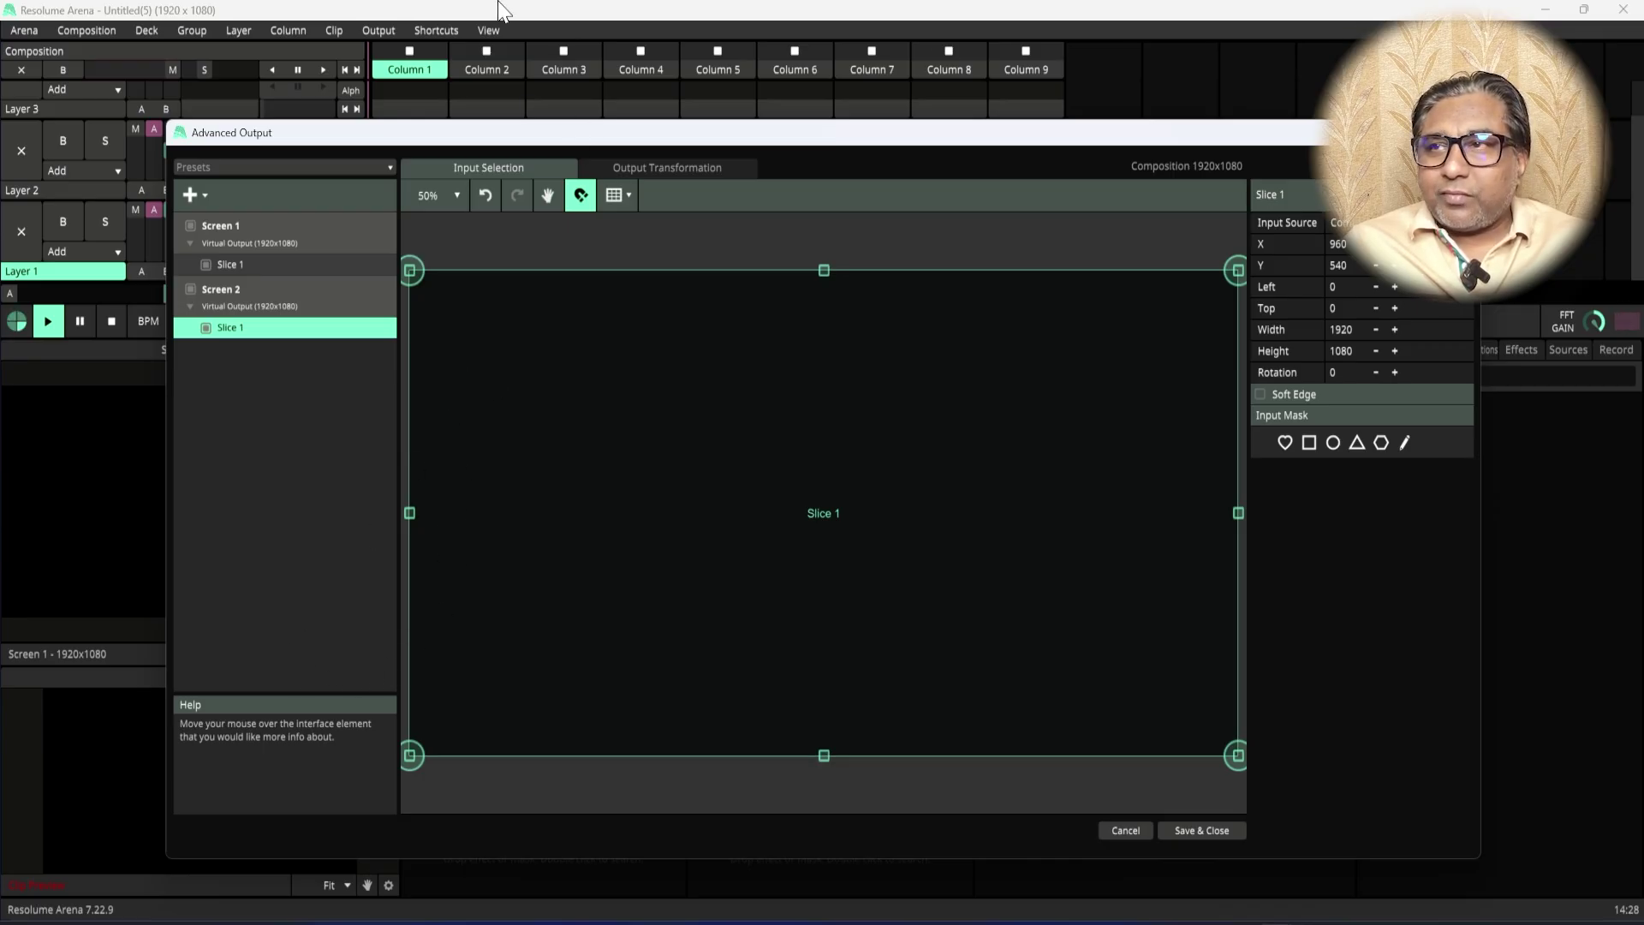
mouse_move(648, 141)
left_mouse_down()
mouse_move(656, 160)
mouse_move(665, 139)
left_mouse_up()
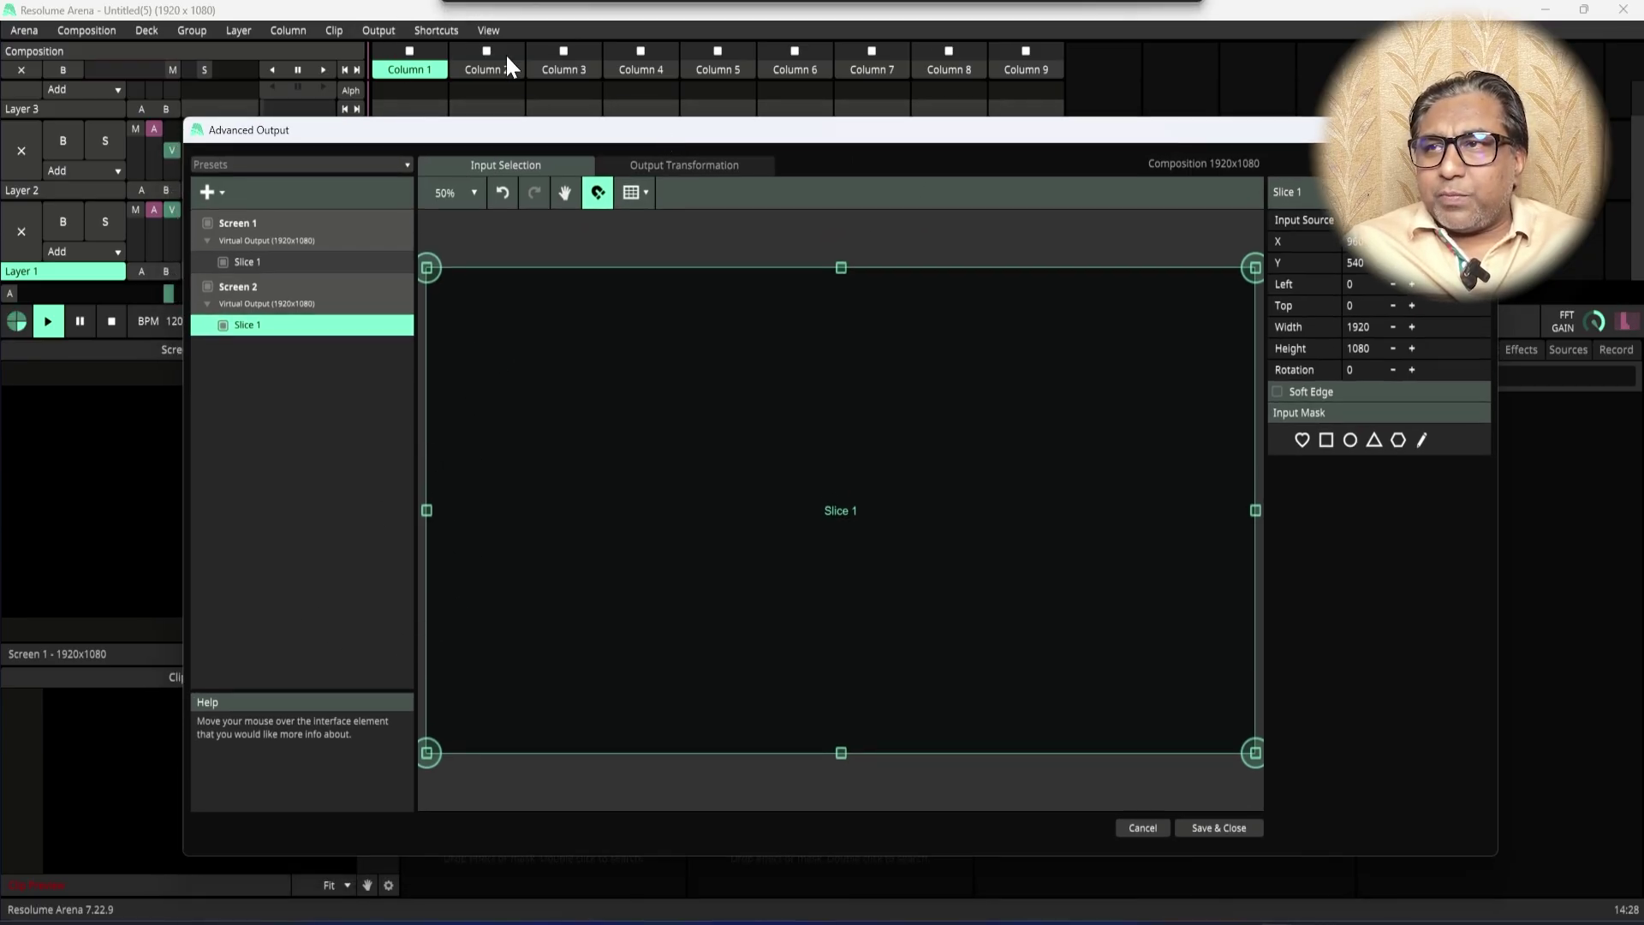
left_click(378, 30)
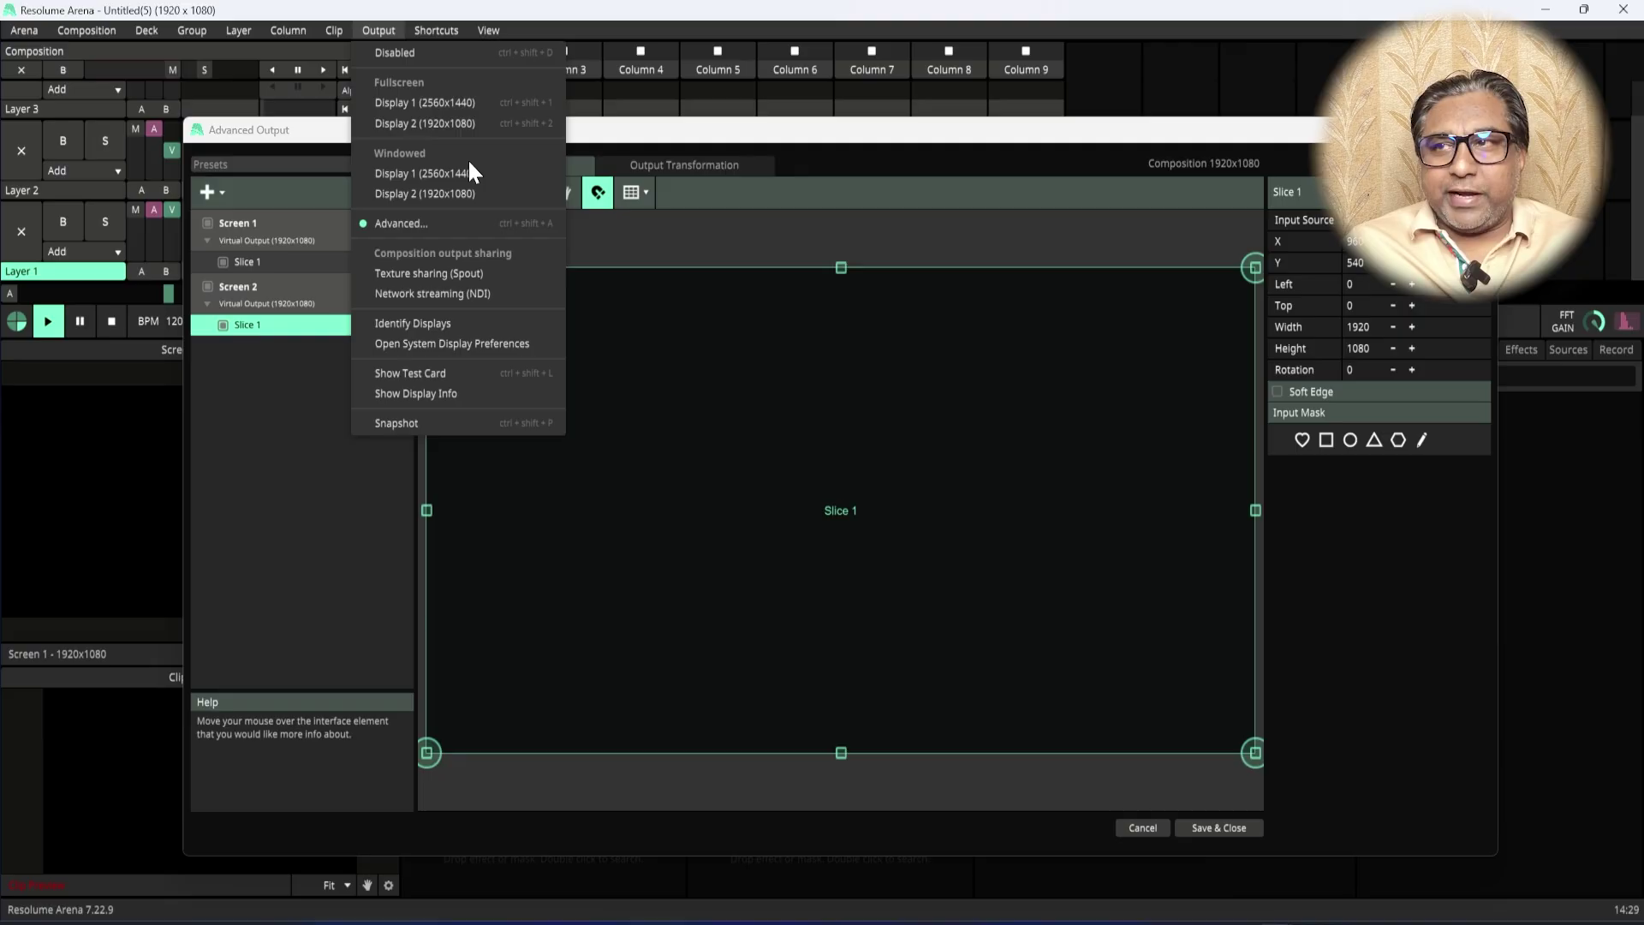
left_click(325, 144)
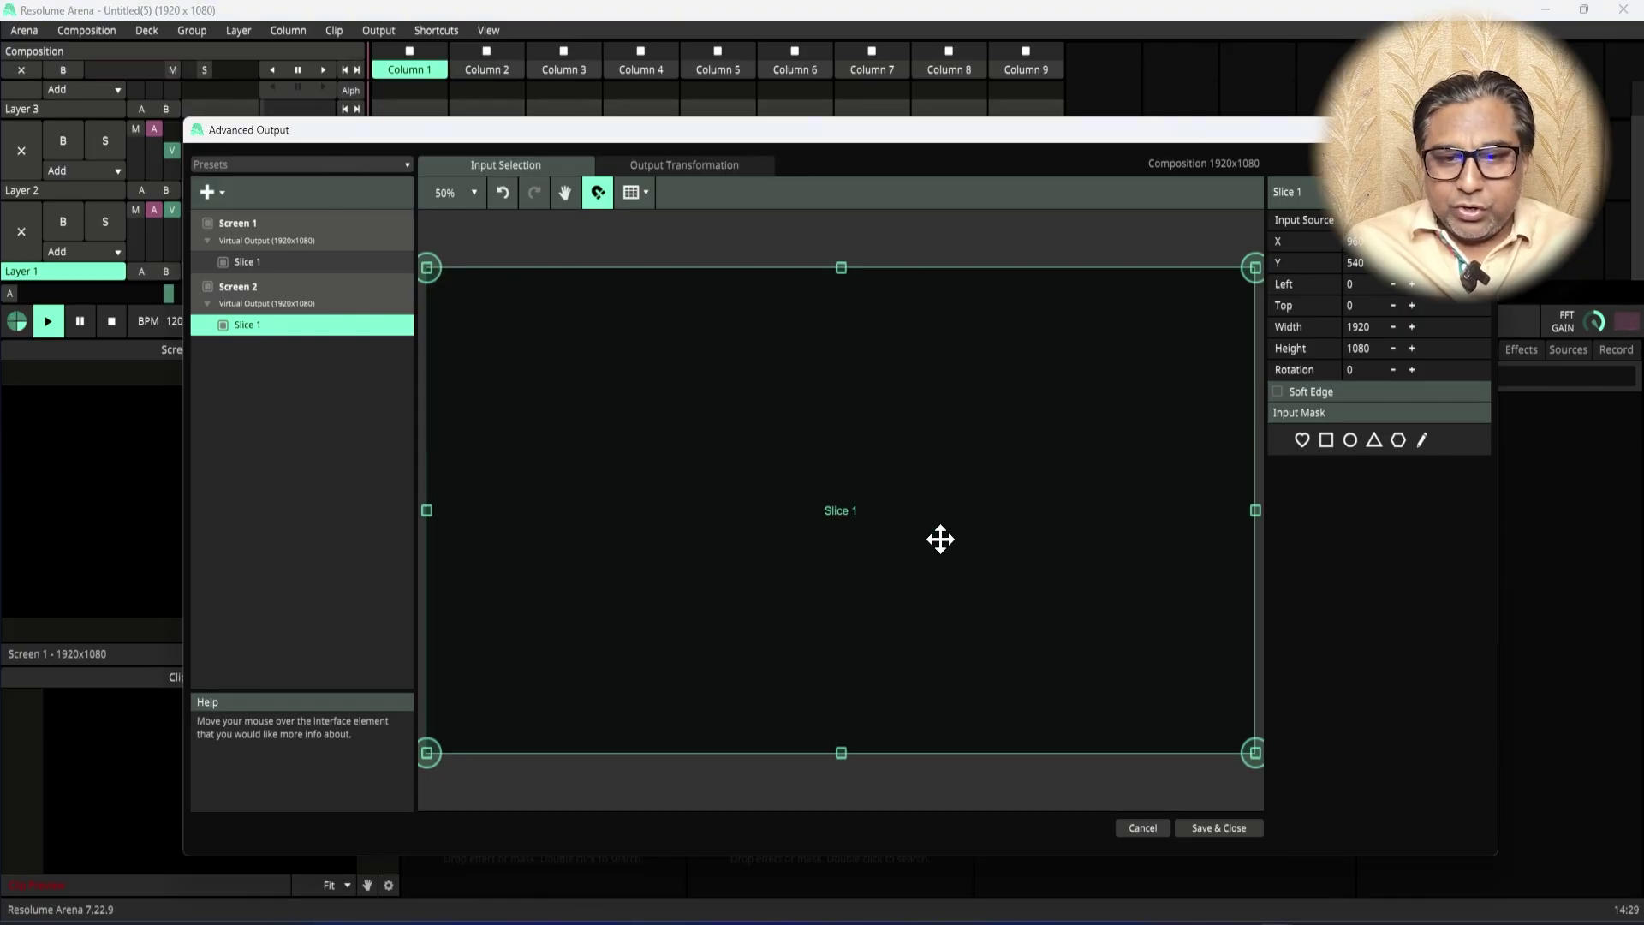
left_click_drag(598, 142, 544, 63)
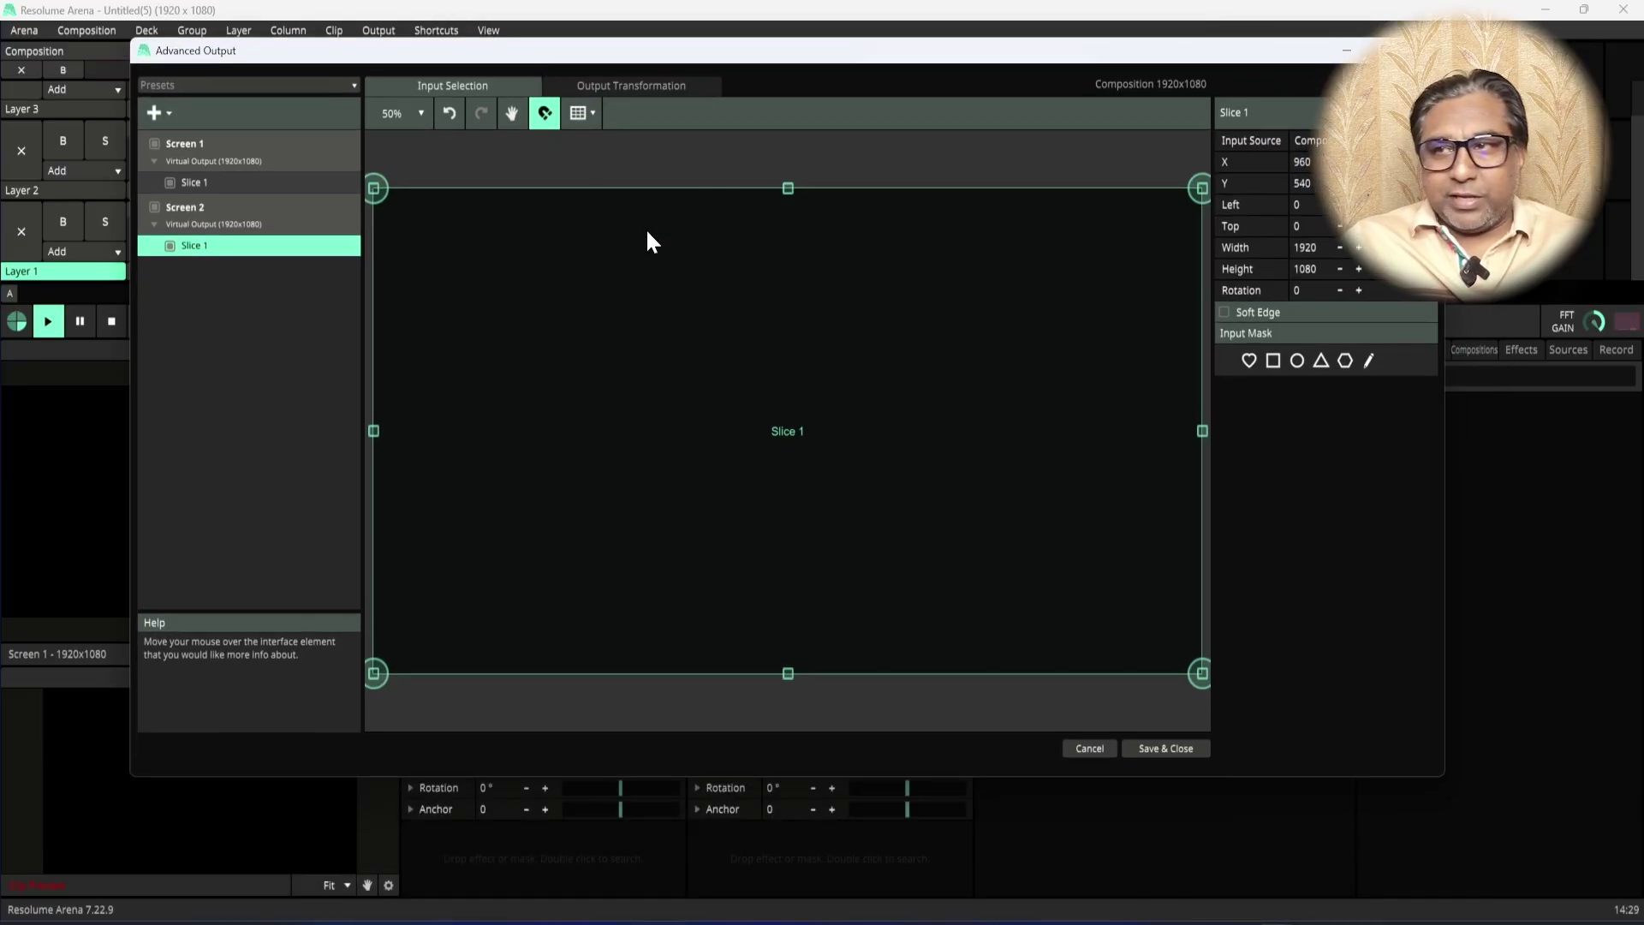
Step: Show the test card on the composition output, moving the Advanced Output window out of the way and back
left_click_drag(359, 60, 702, 103)
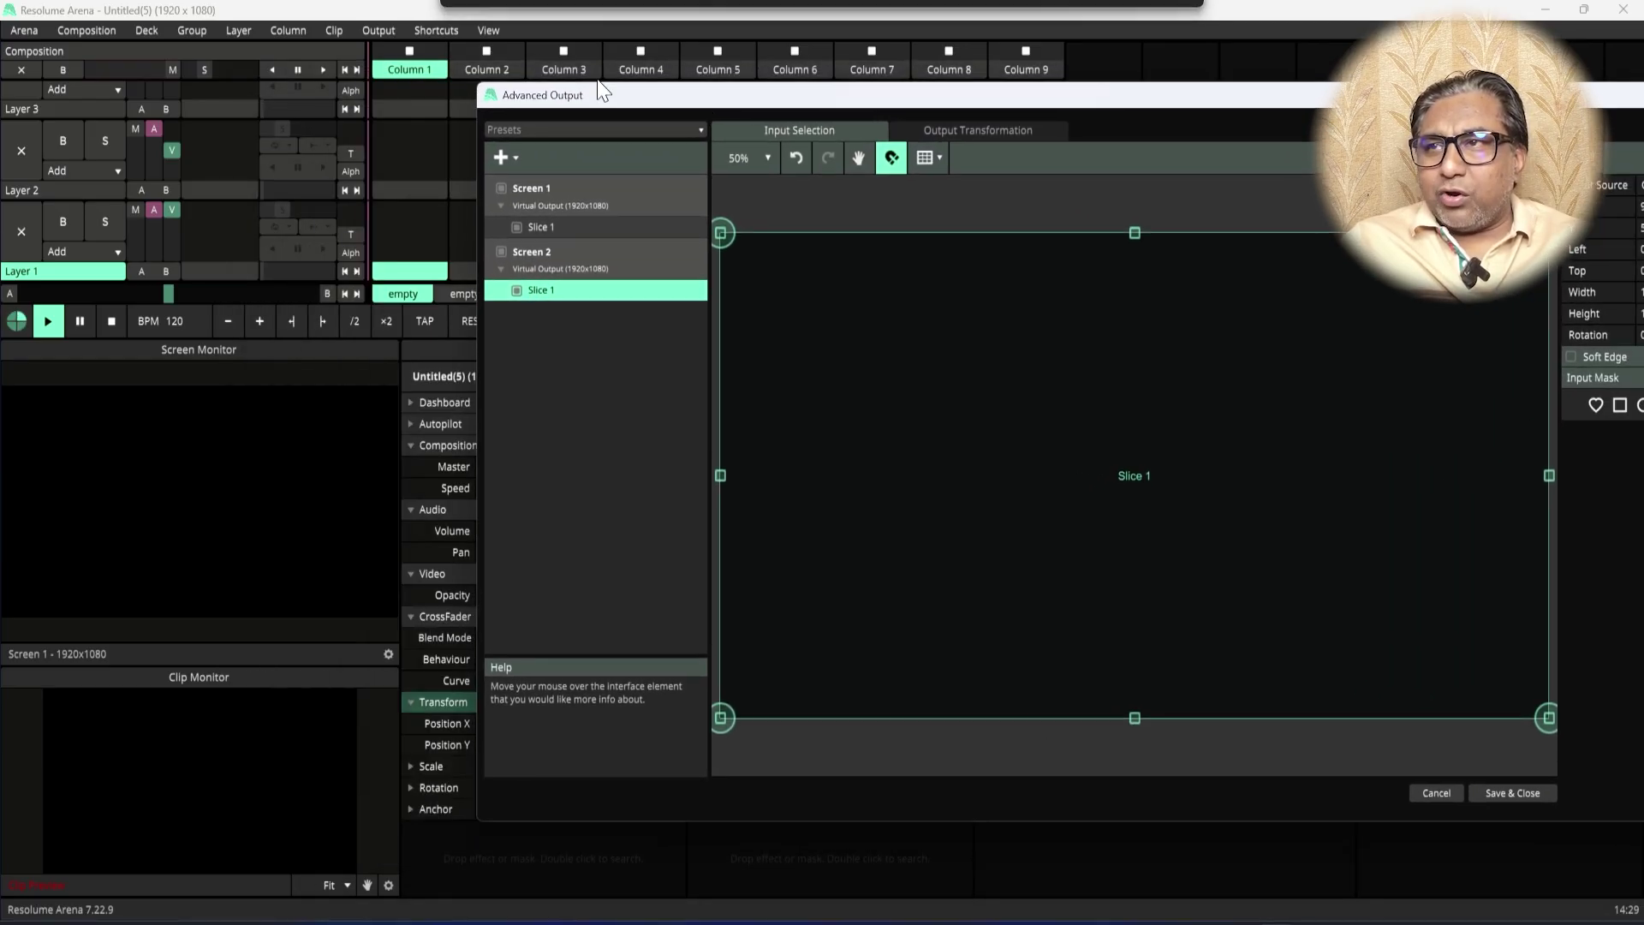
left_click(382, 32)
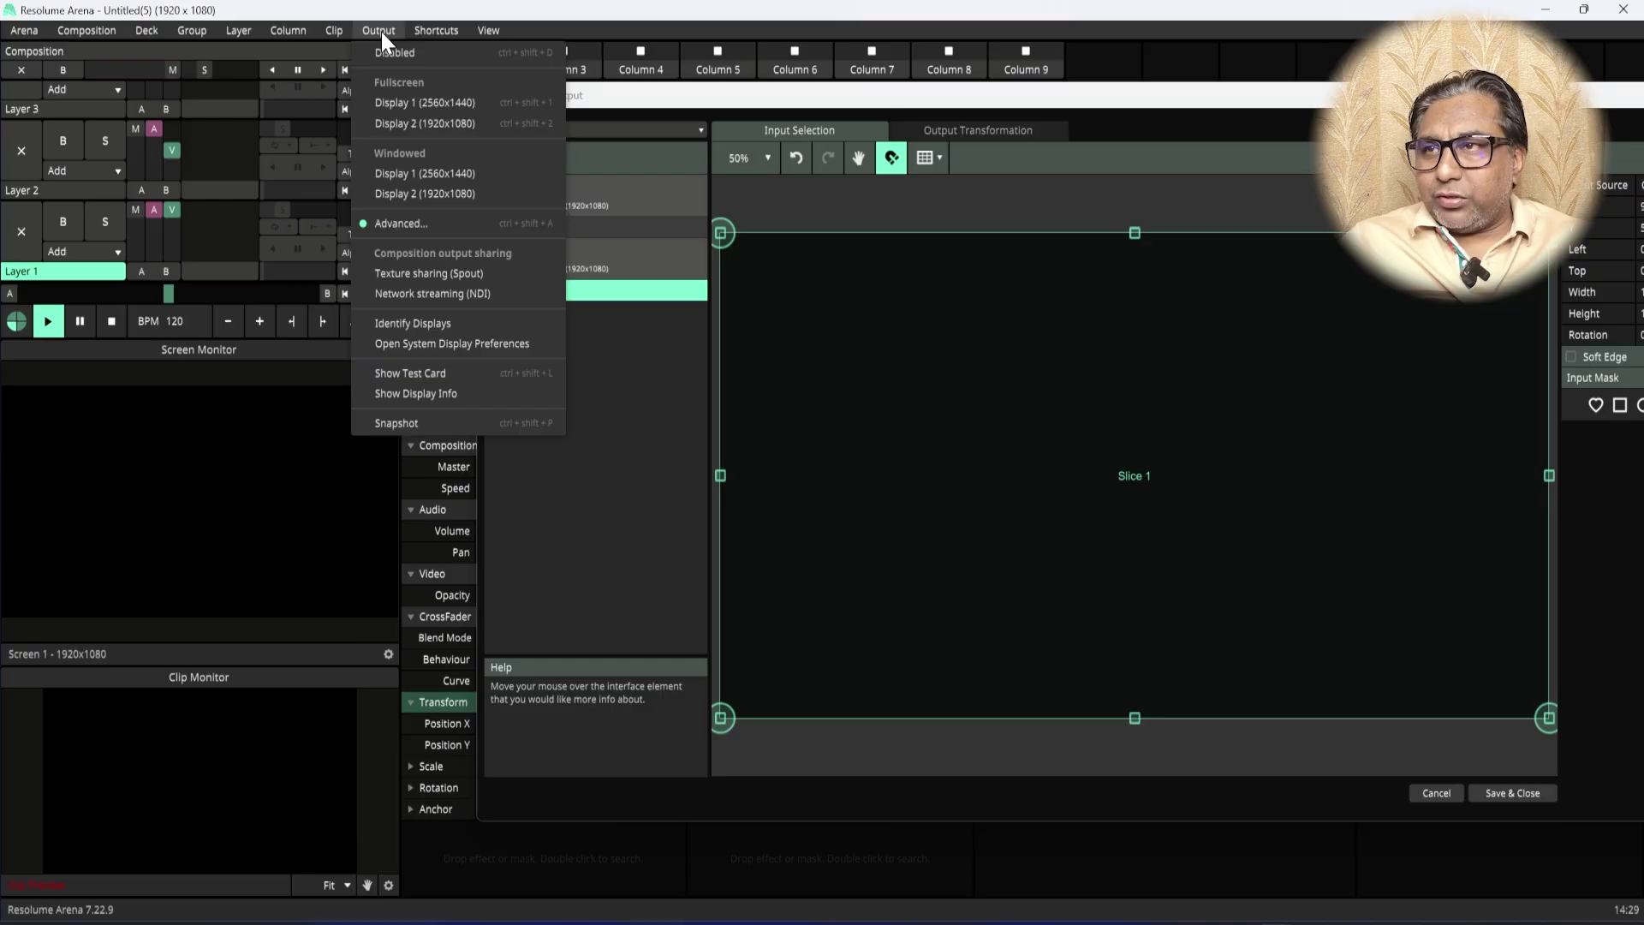
left_click(393, 374)
left_click_drag(993, 98, 568, 39)
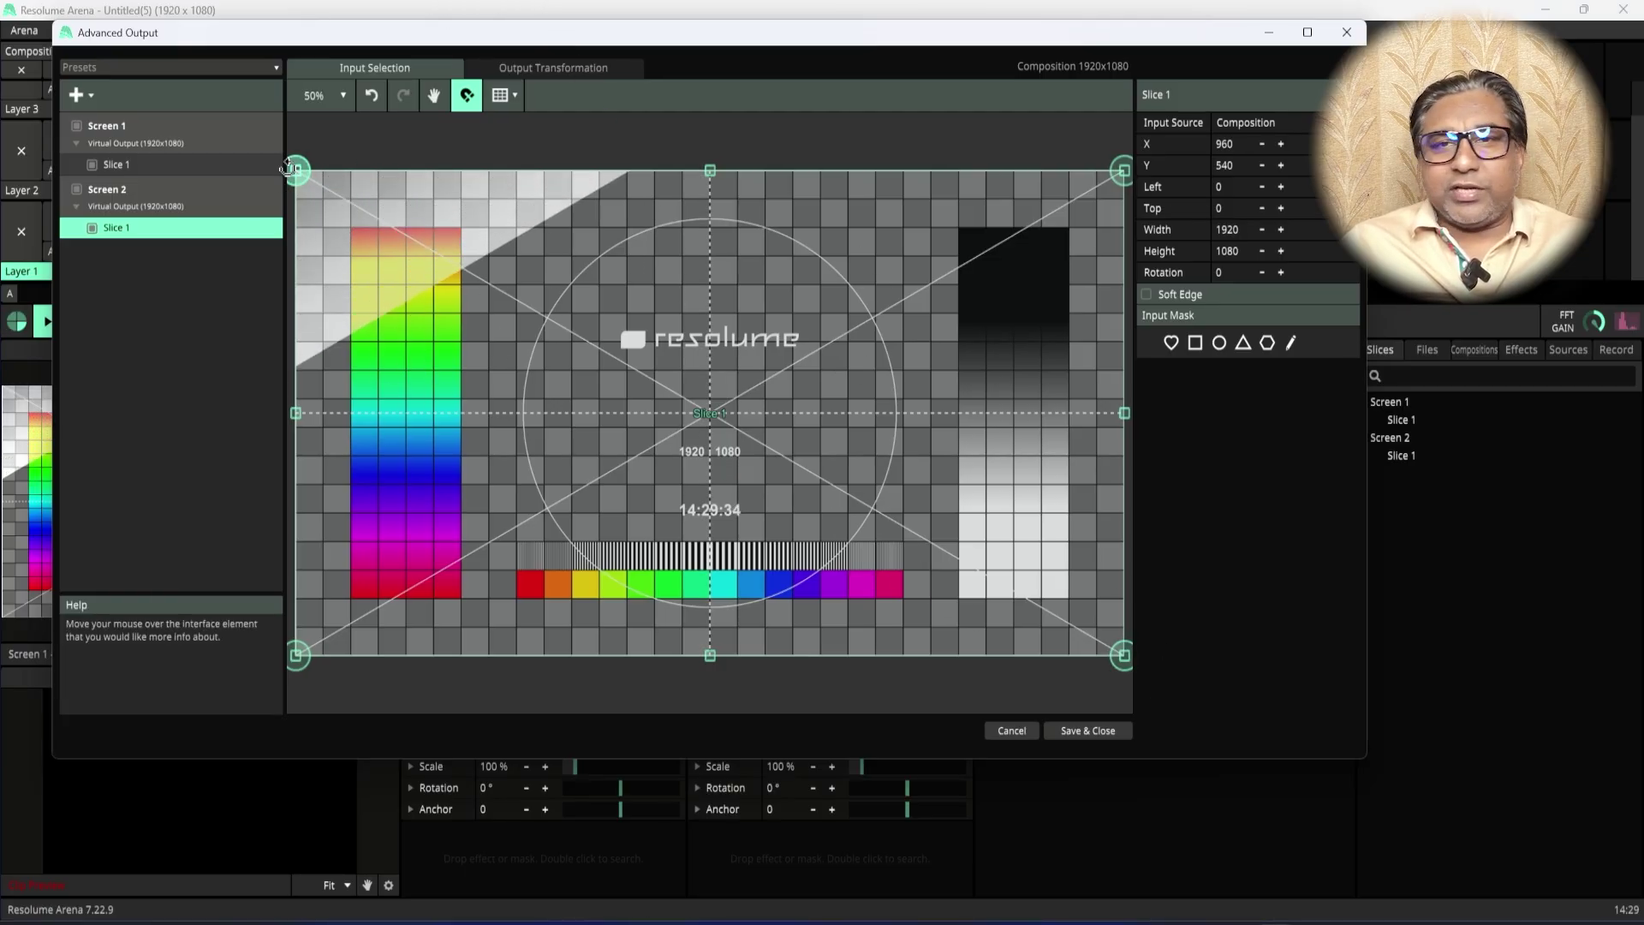
Step: Compare the input selection and output transformation of Screen 1 and its slice using the test card
left_click(193, 142)
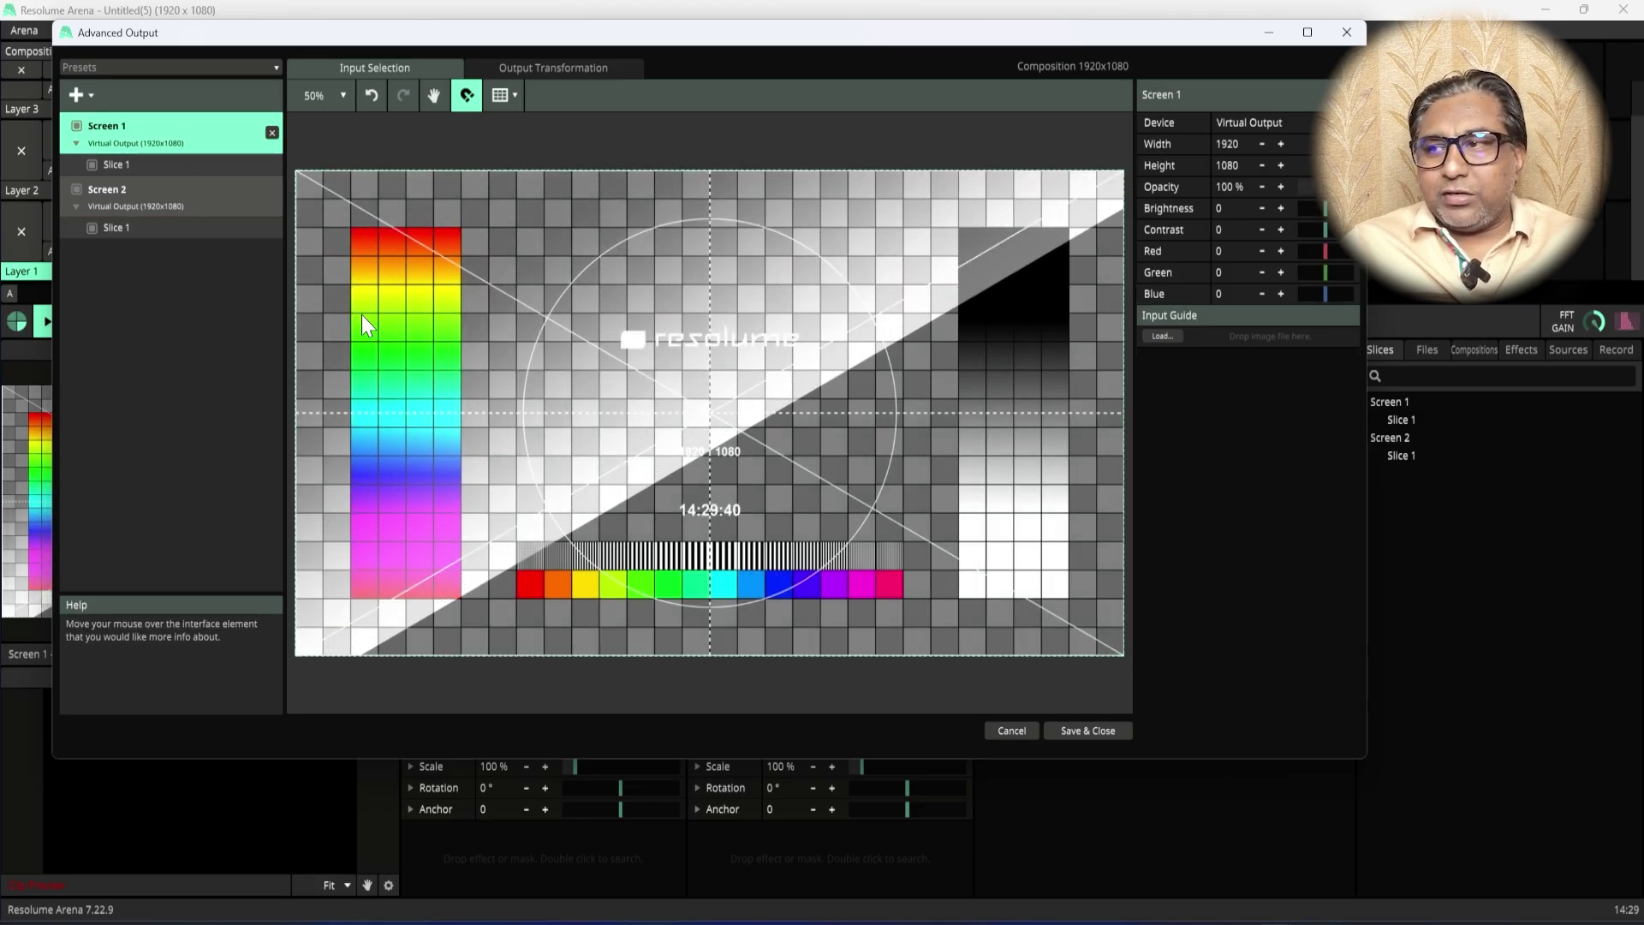
left_click_drag(502, 40, 535, 107)
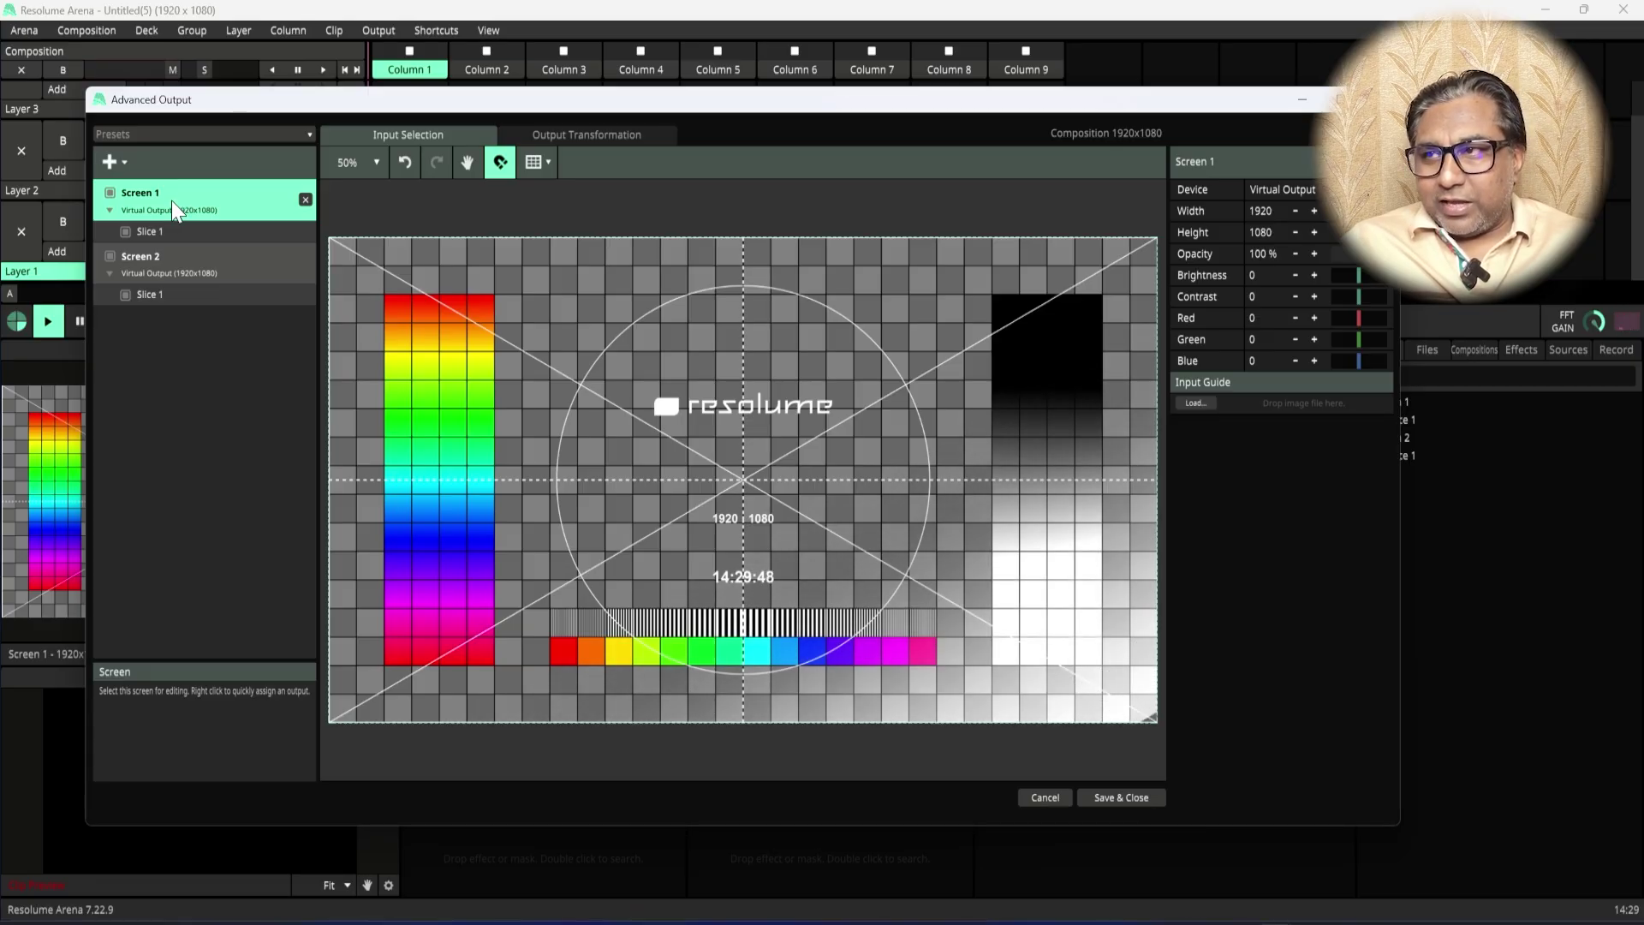
left_click(580, 133)
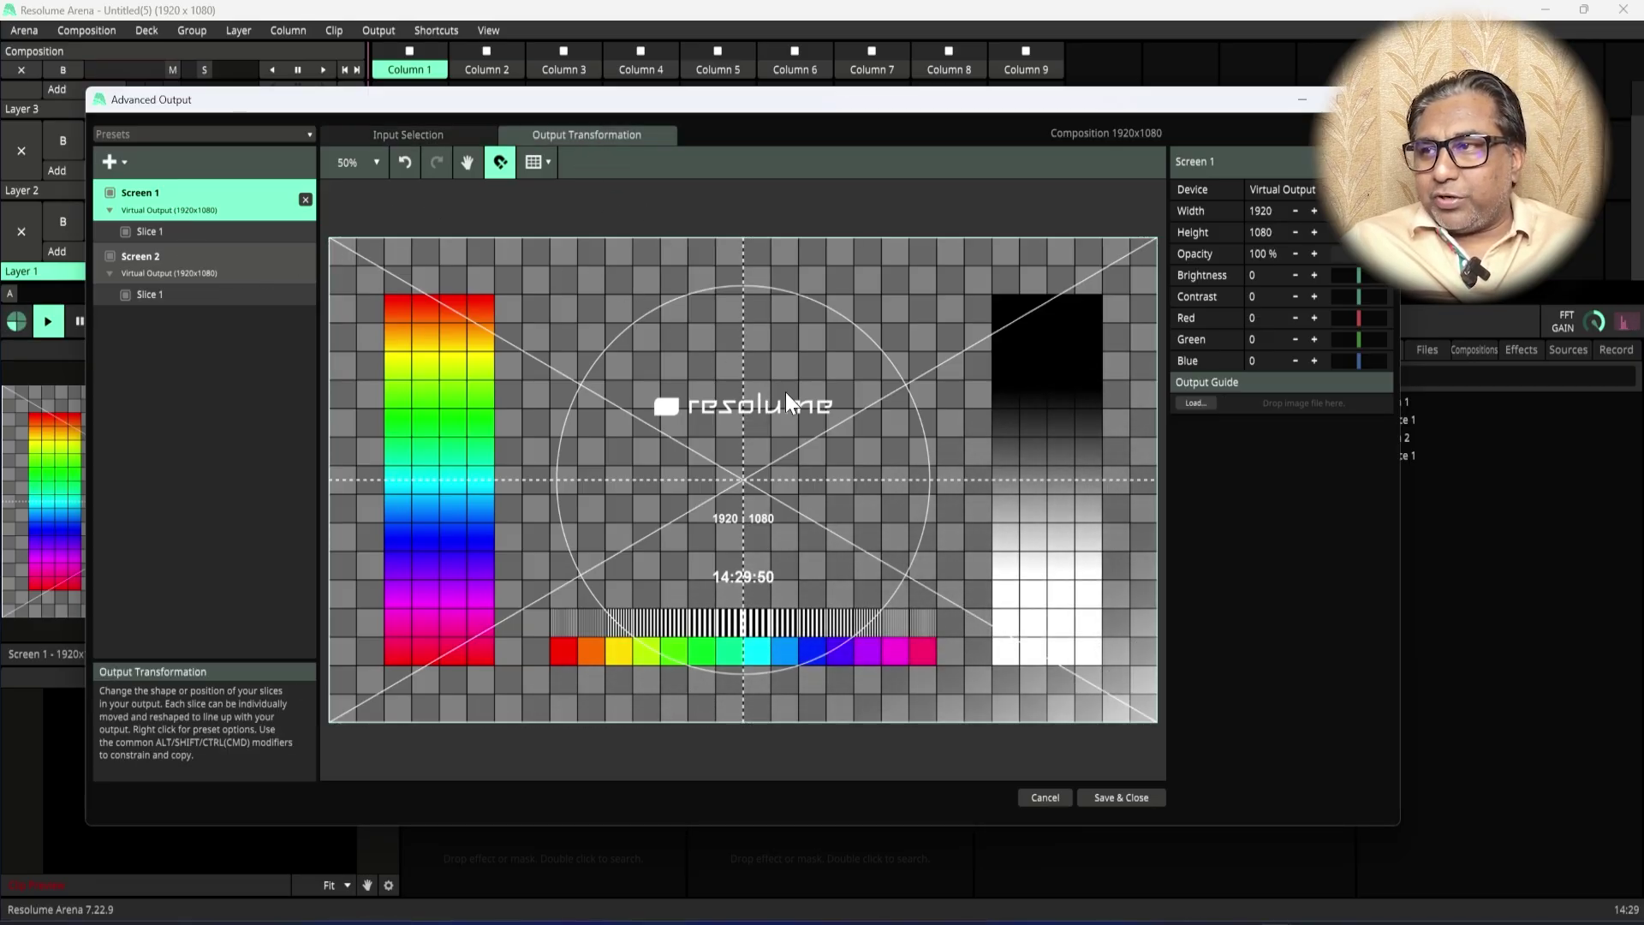
left_click(426, 135)
left_click(630, 417)
left_click(210, 231)
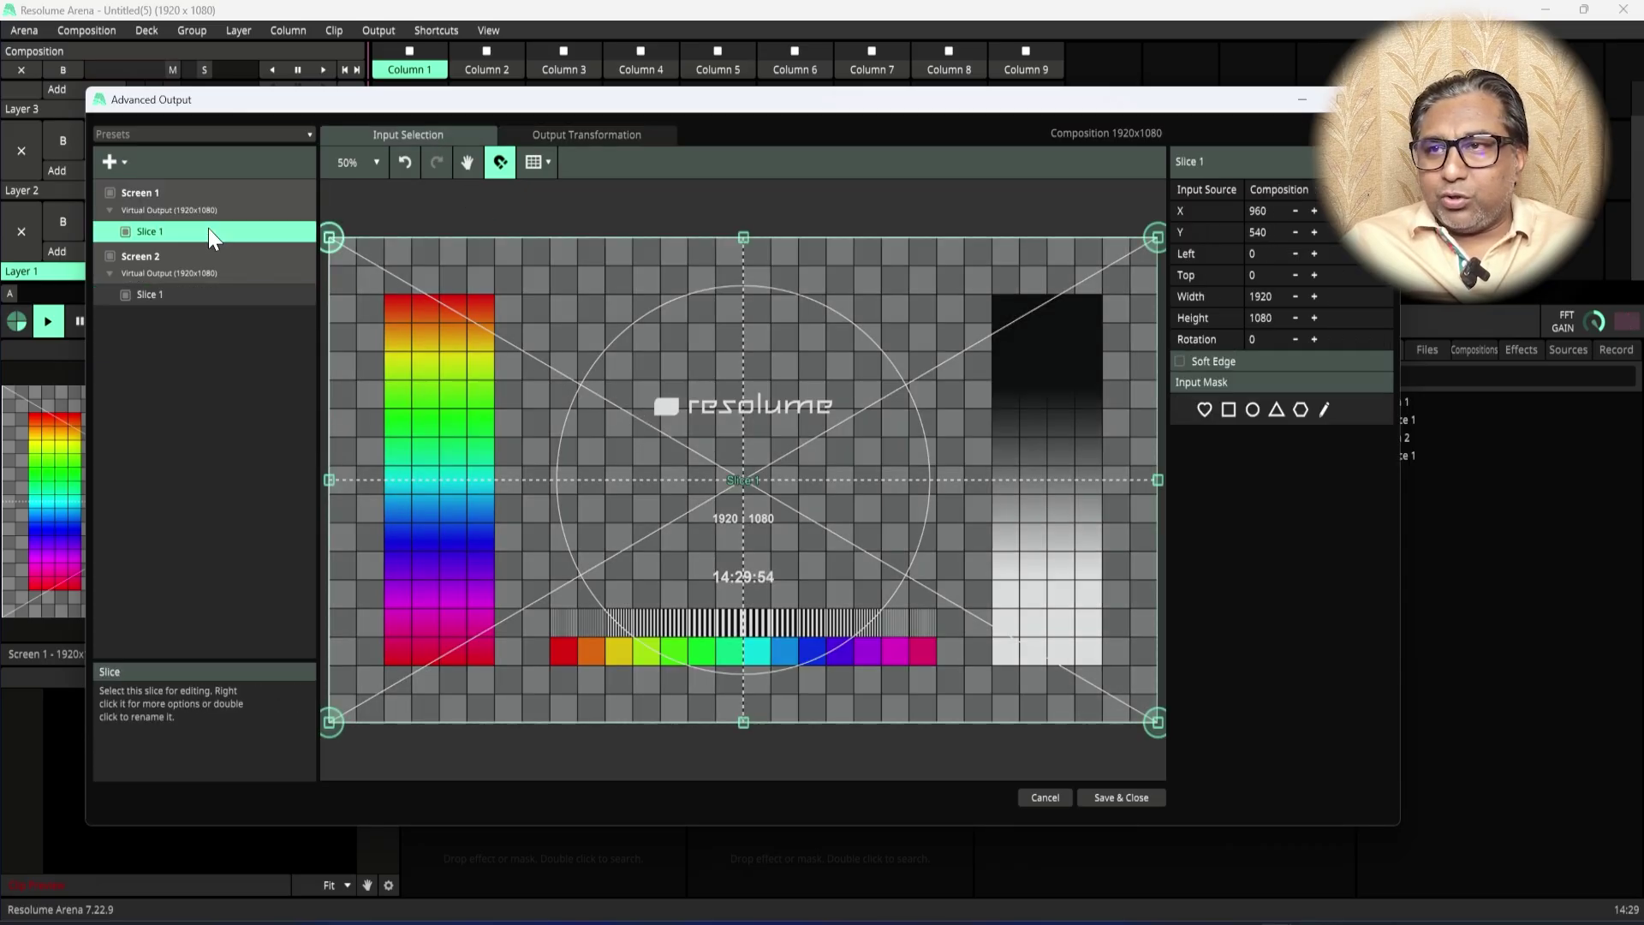
left_click(613, 137)
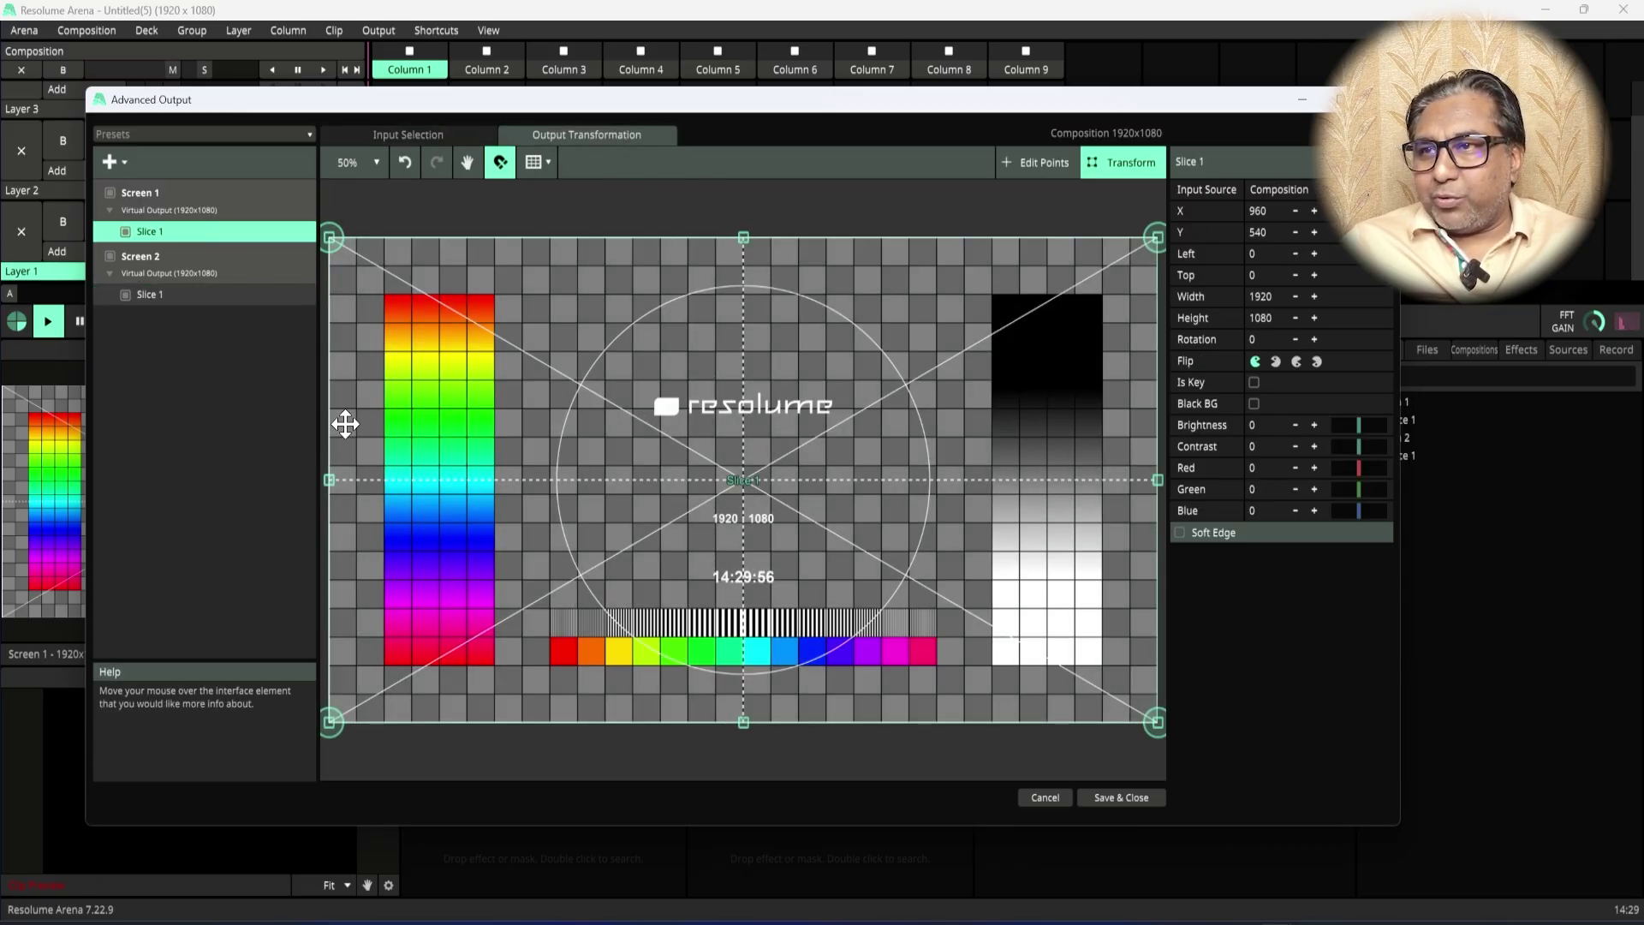
Step: Narrow the input area of Screen 1's slice to 960 px, covering the composition's left half, and check its output transformation
left_click(430, 135)
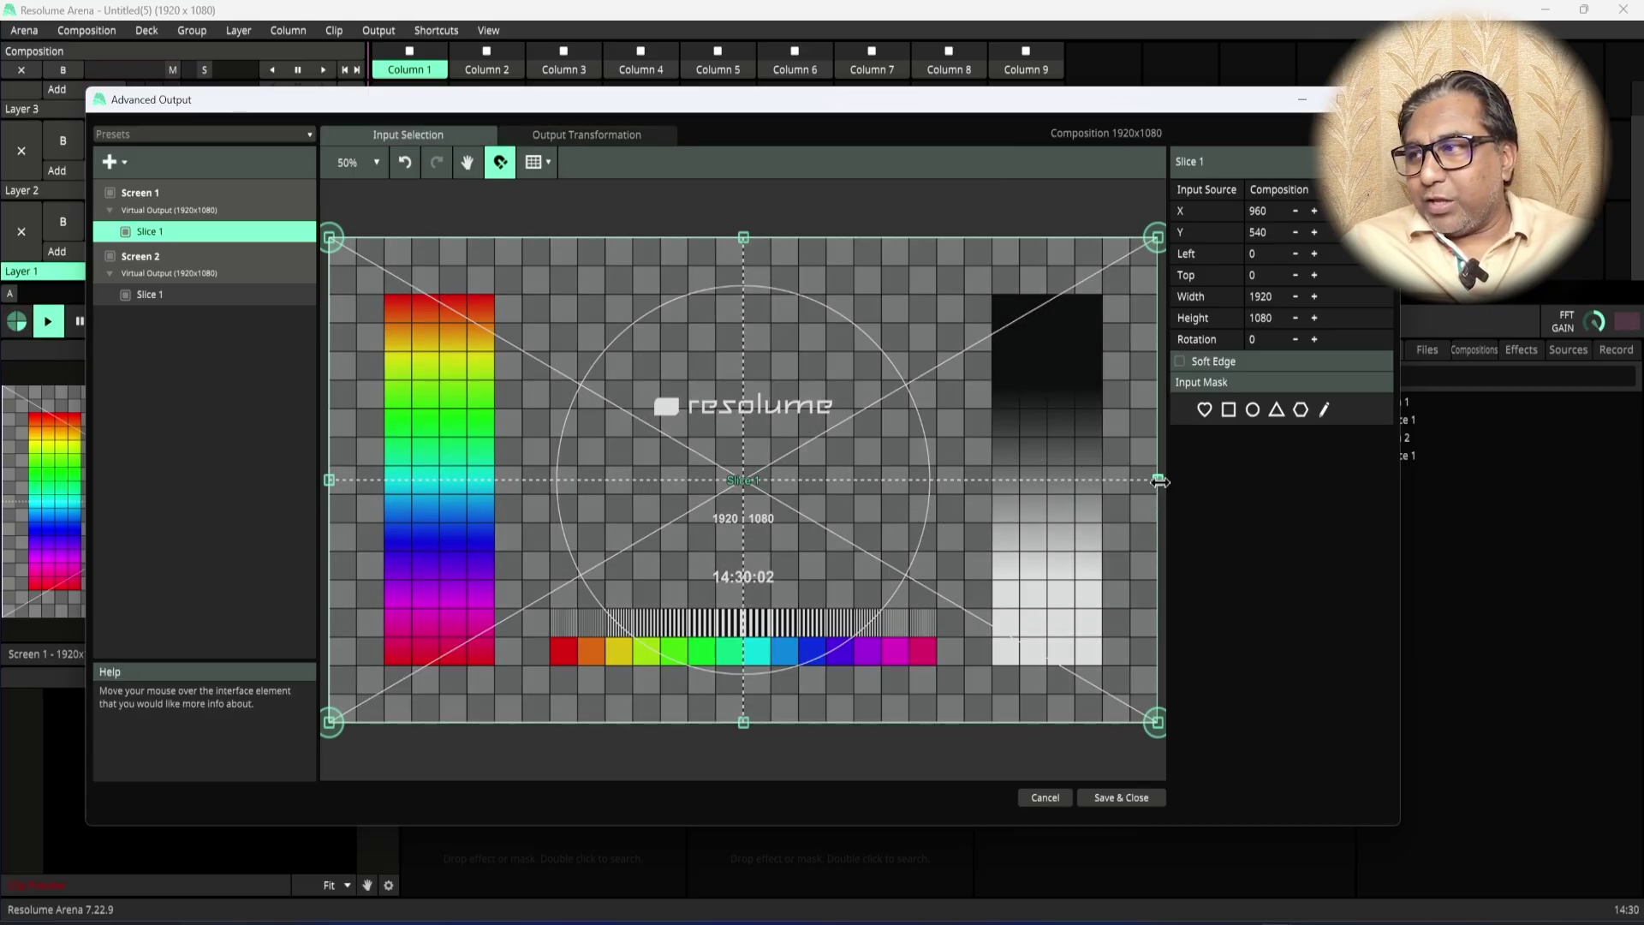
left_click_drag(1157, 481, 743, 483)
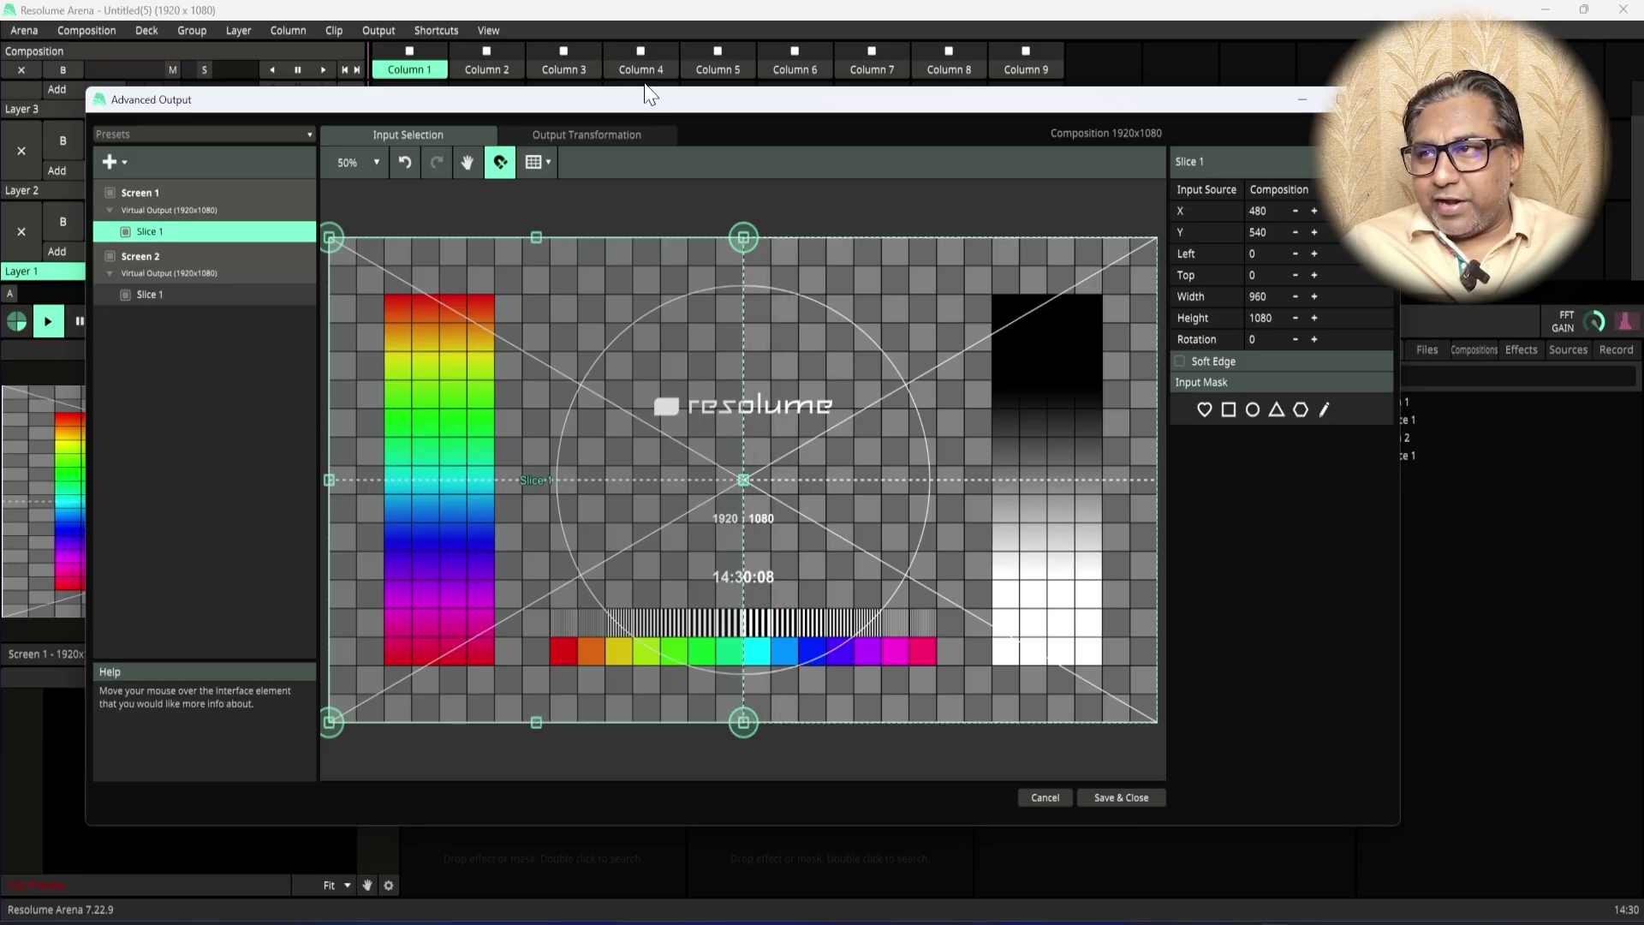
left_click(604, 132)
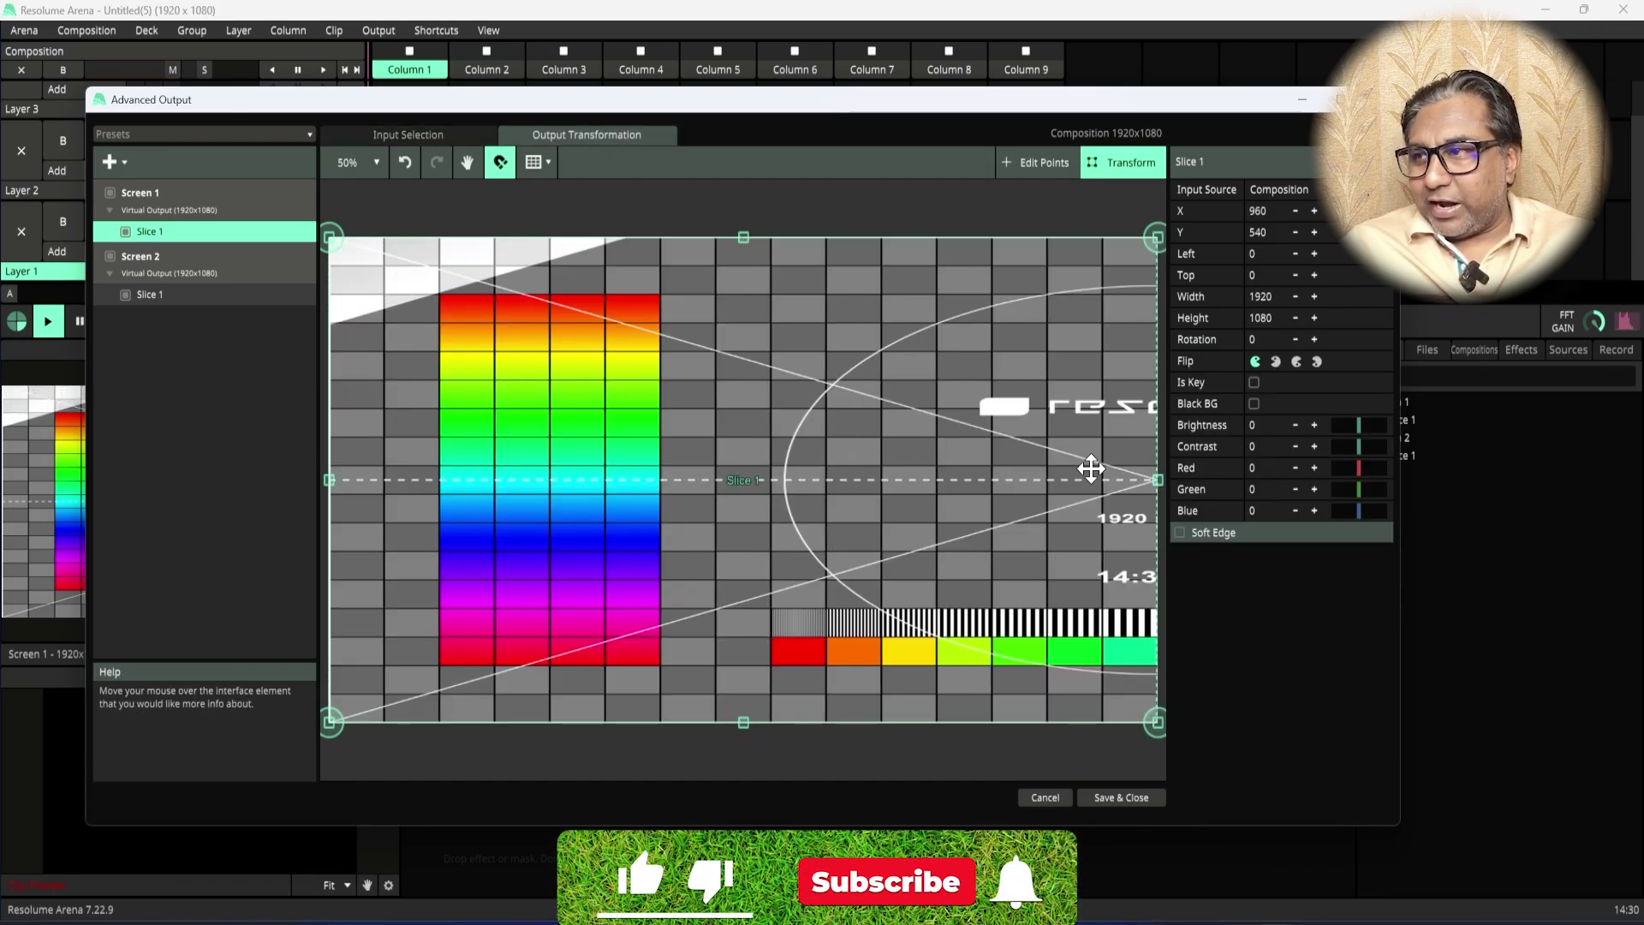
Step: Narrow the input area of Screen 2's slice to 960 px, covering the right half of the composition
left_click(166, 291)
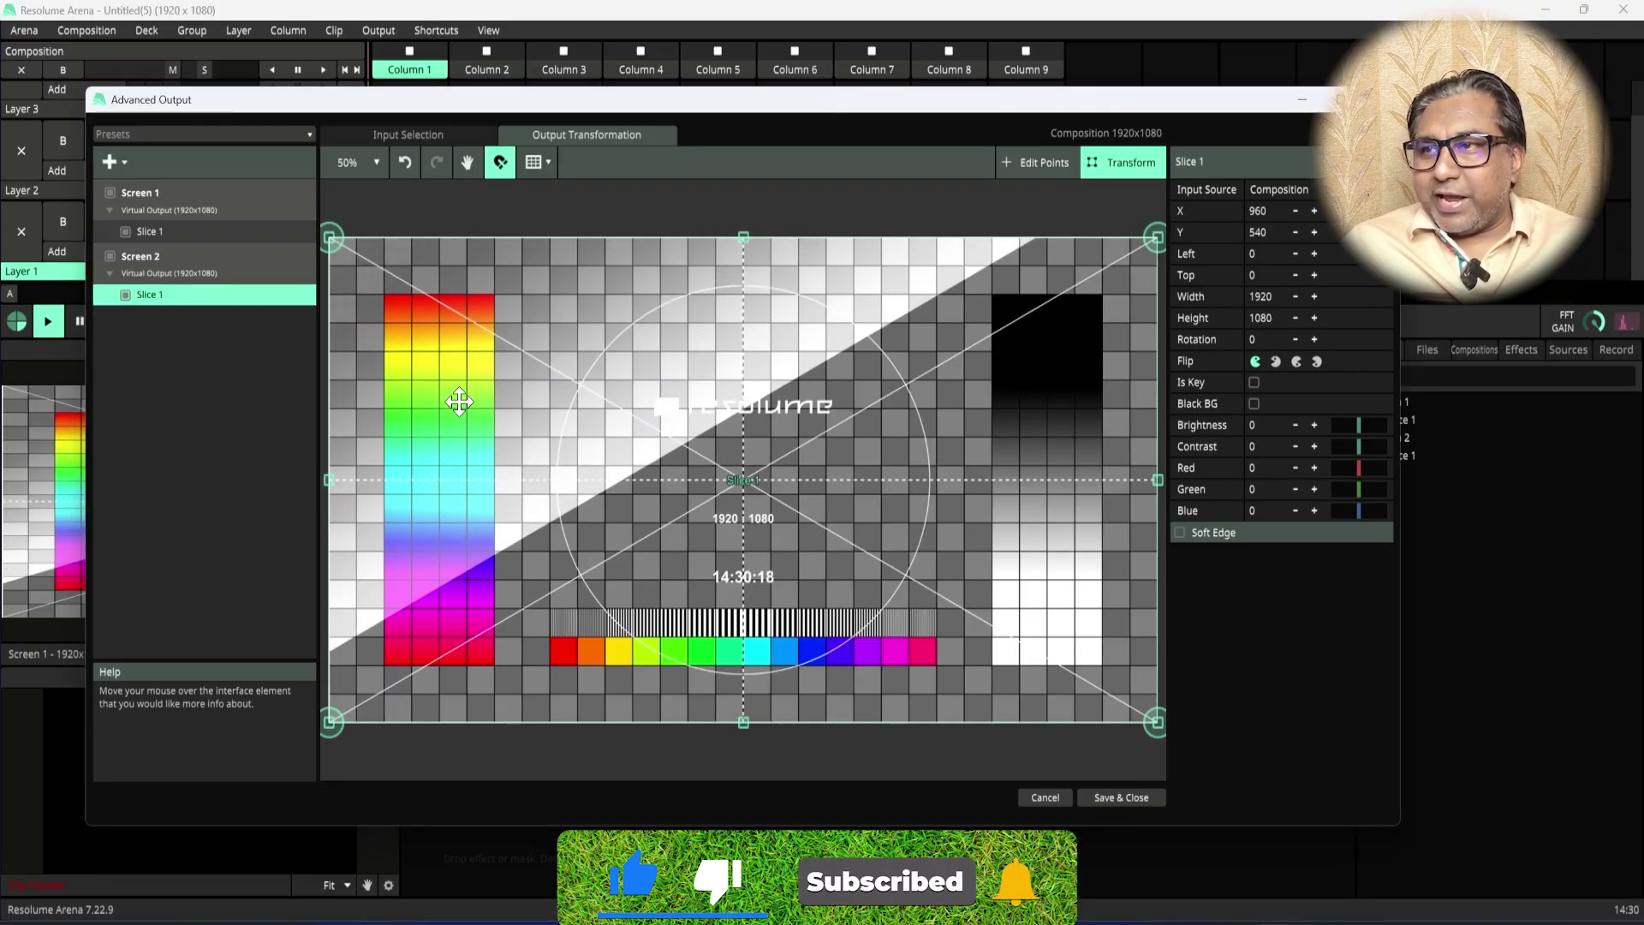
left_click_drag(330, 508, 749, 506)
left_click(451, 139)
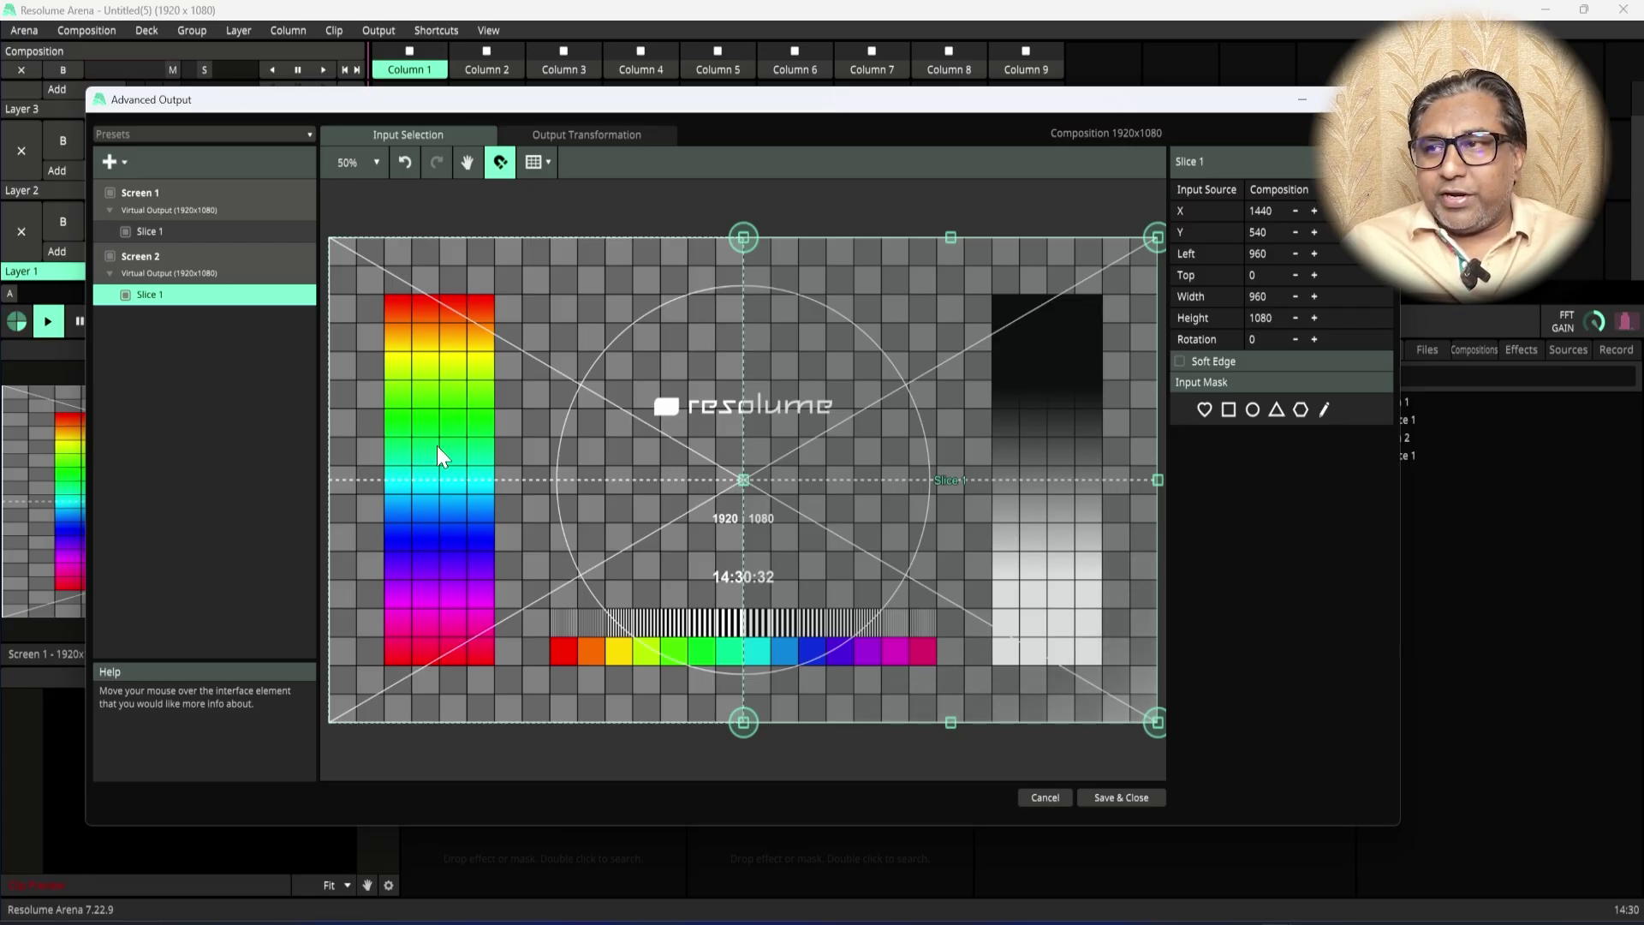
Step: Compare the transformed outputs of the Screen 2 and Screen 1 half slices, repositioning the Advanced Output window
left_click(579, 138)
left_click_drag(574, 104, 563, 60)
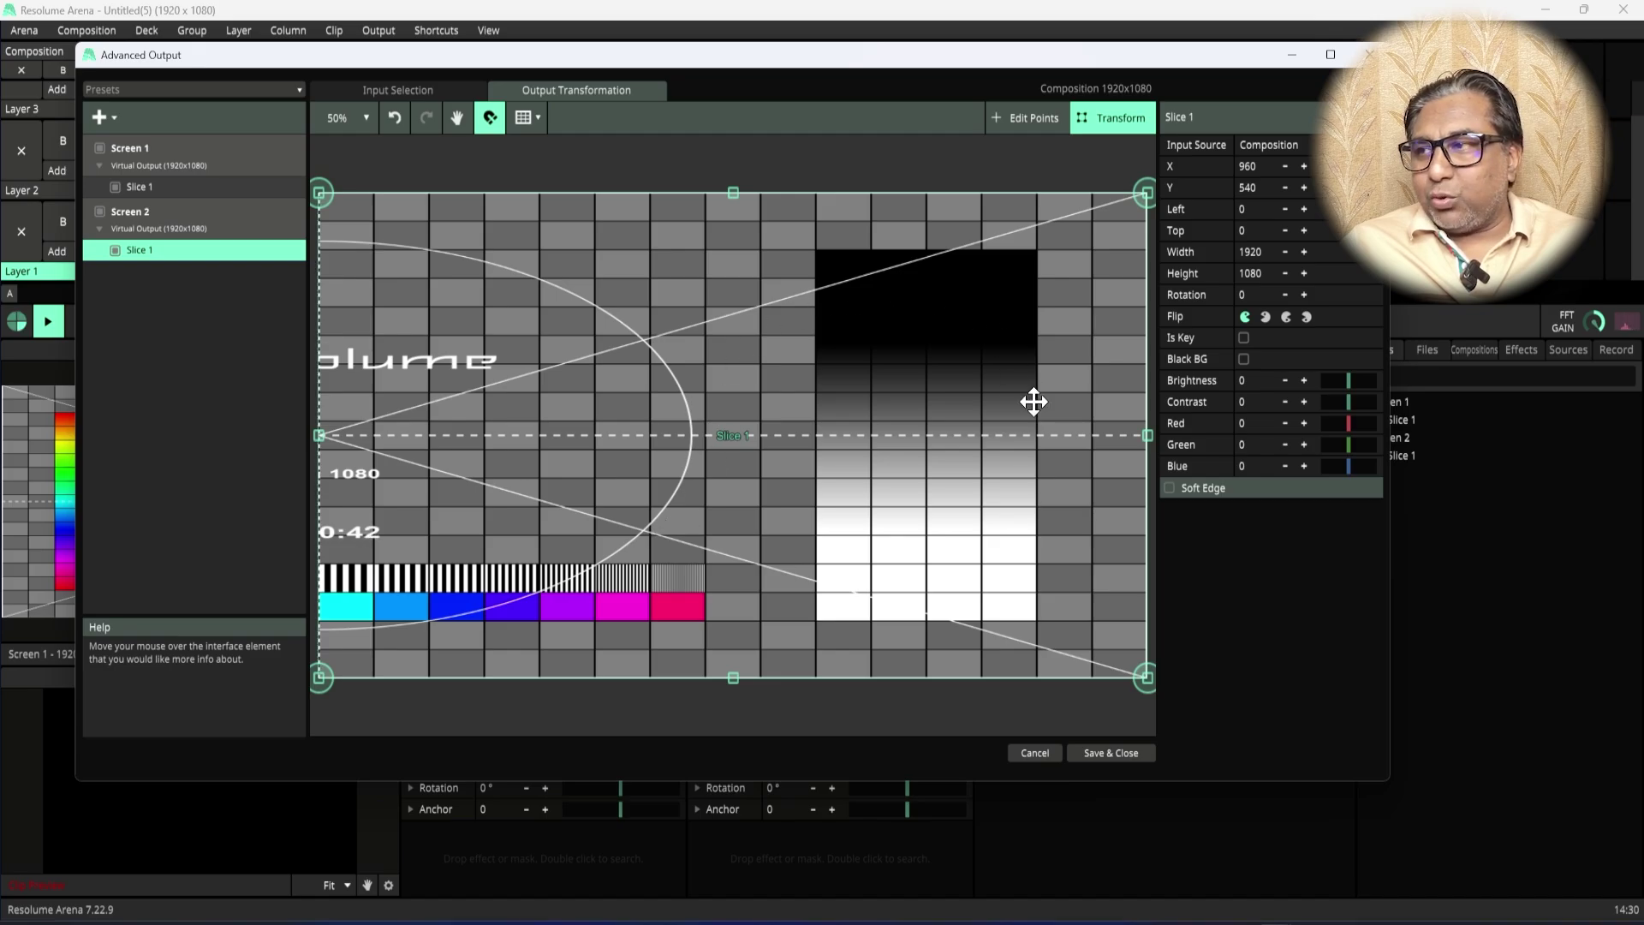
left_click(197, 186)
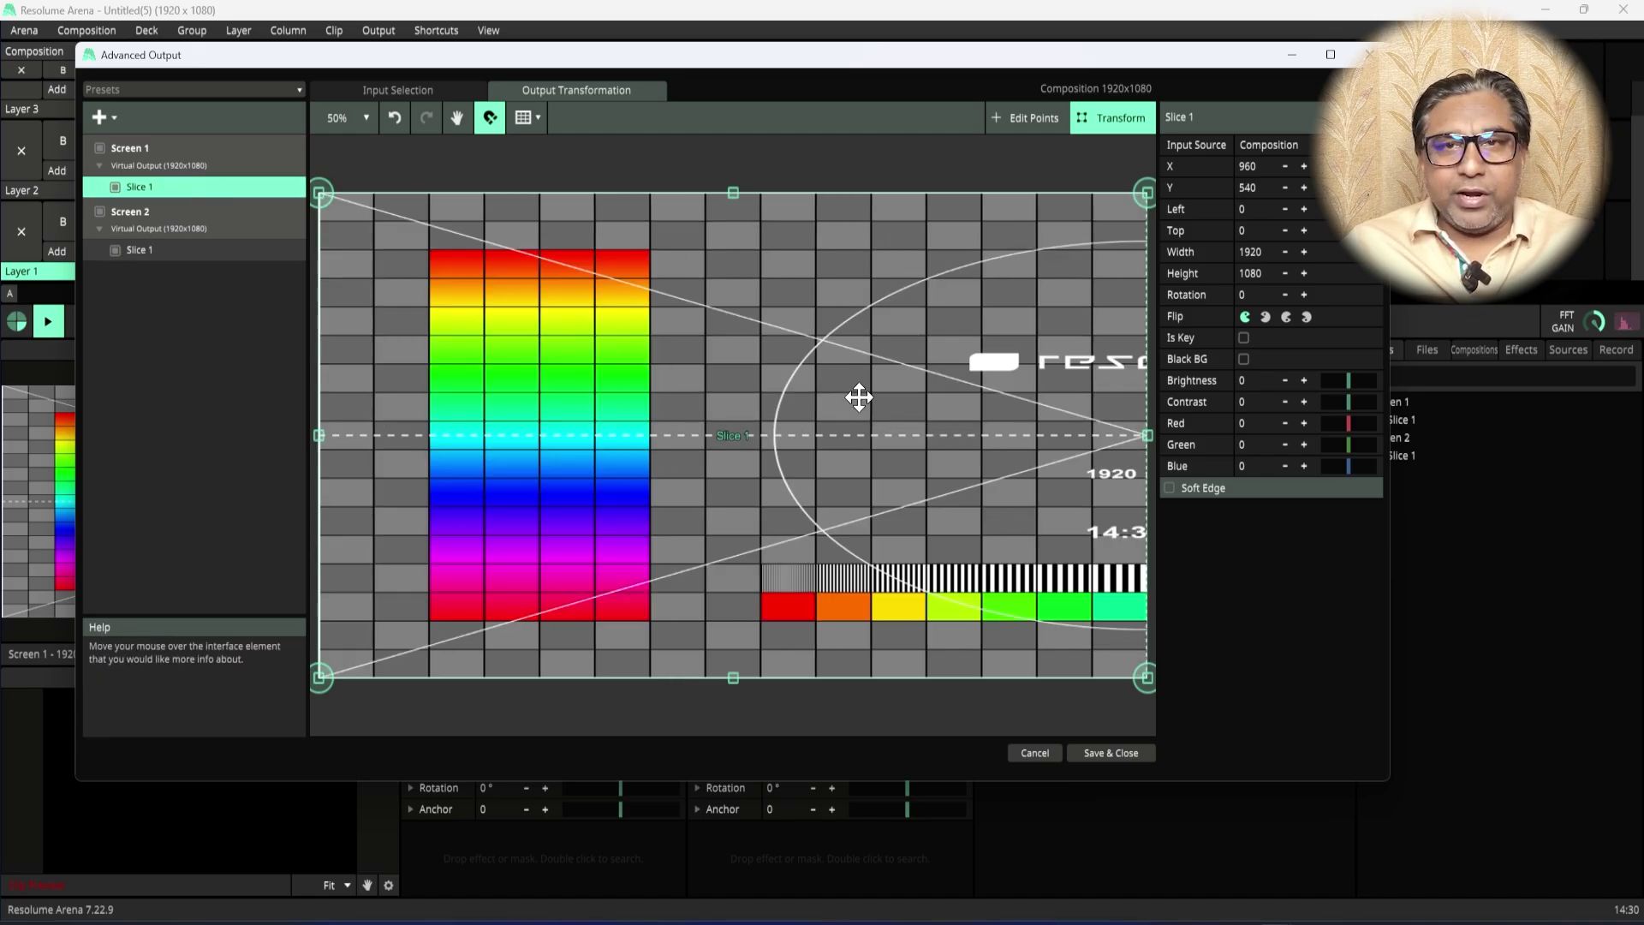
left_click_drag(494, 64, 628, 100)
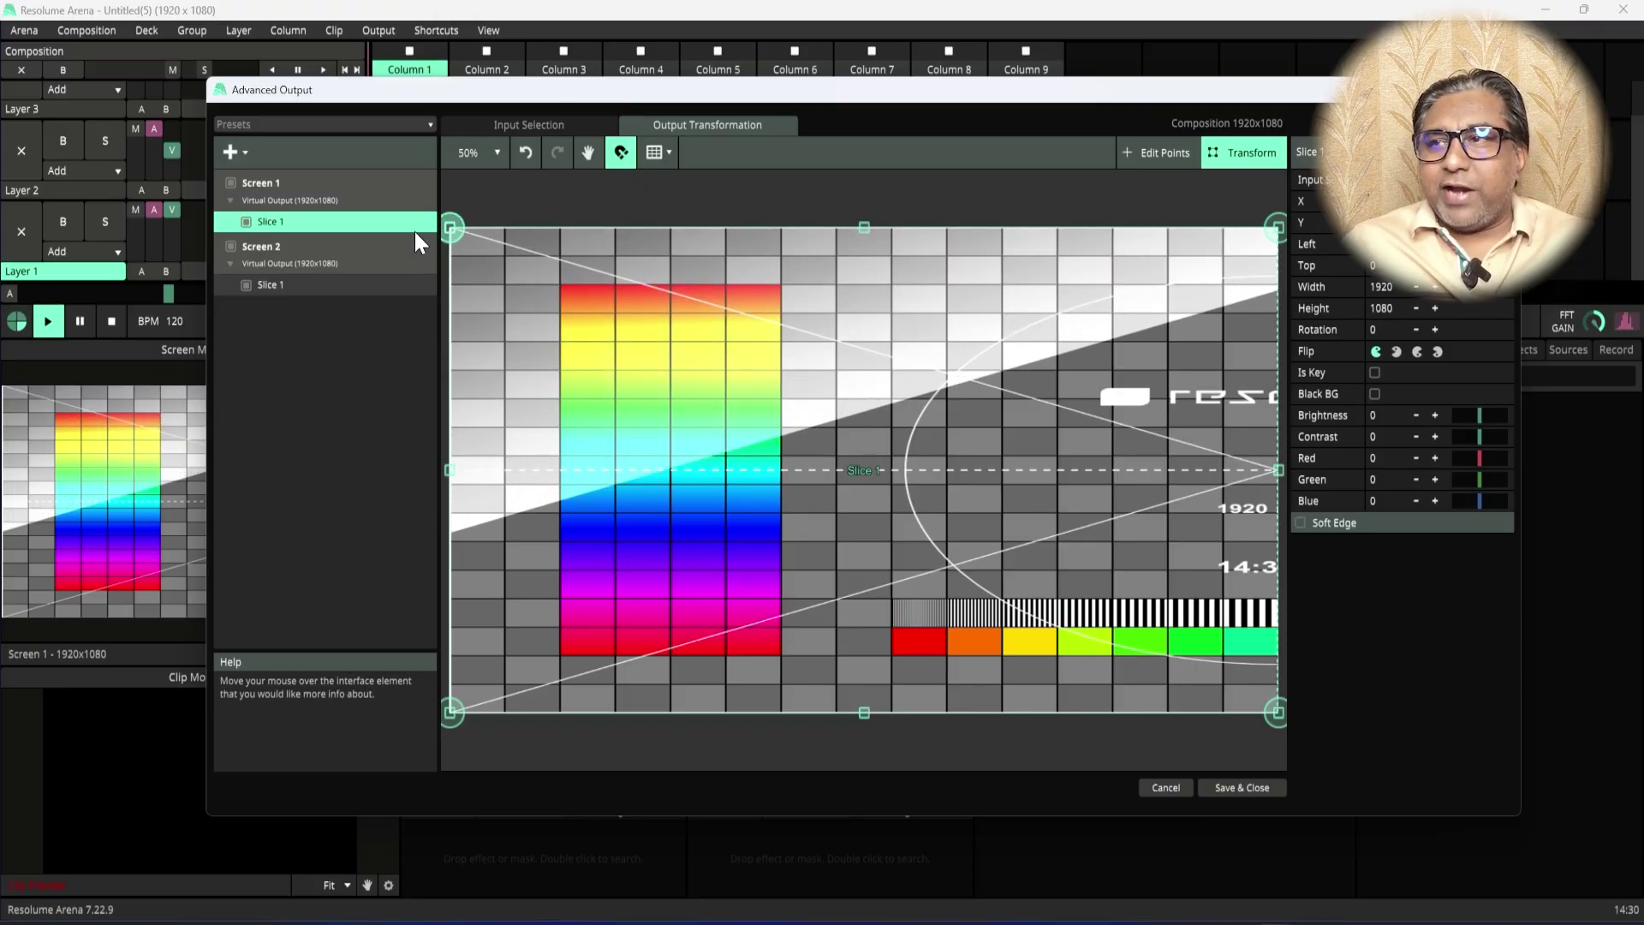
Step: Reduce the input slices of Screen 1 and Screen 2 to 540 px high, covering the composition's top-left and top-right quarters
left_click(531, 121)
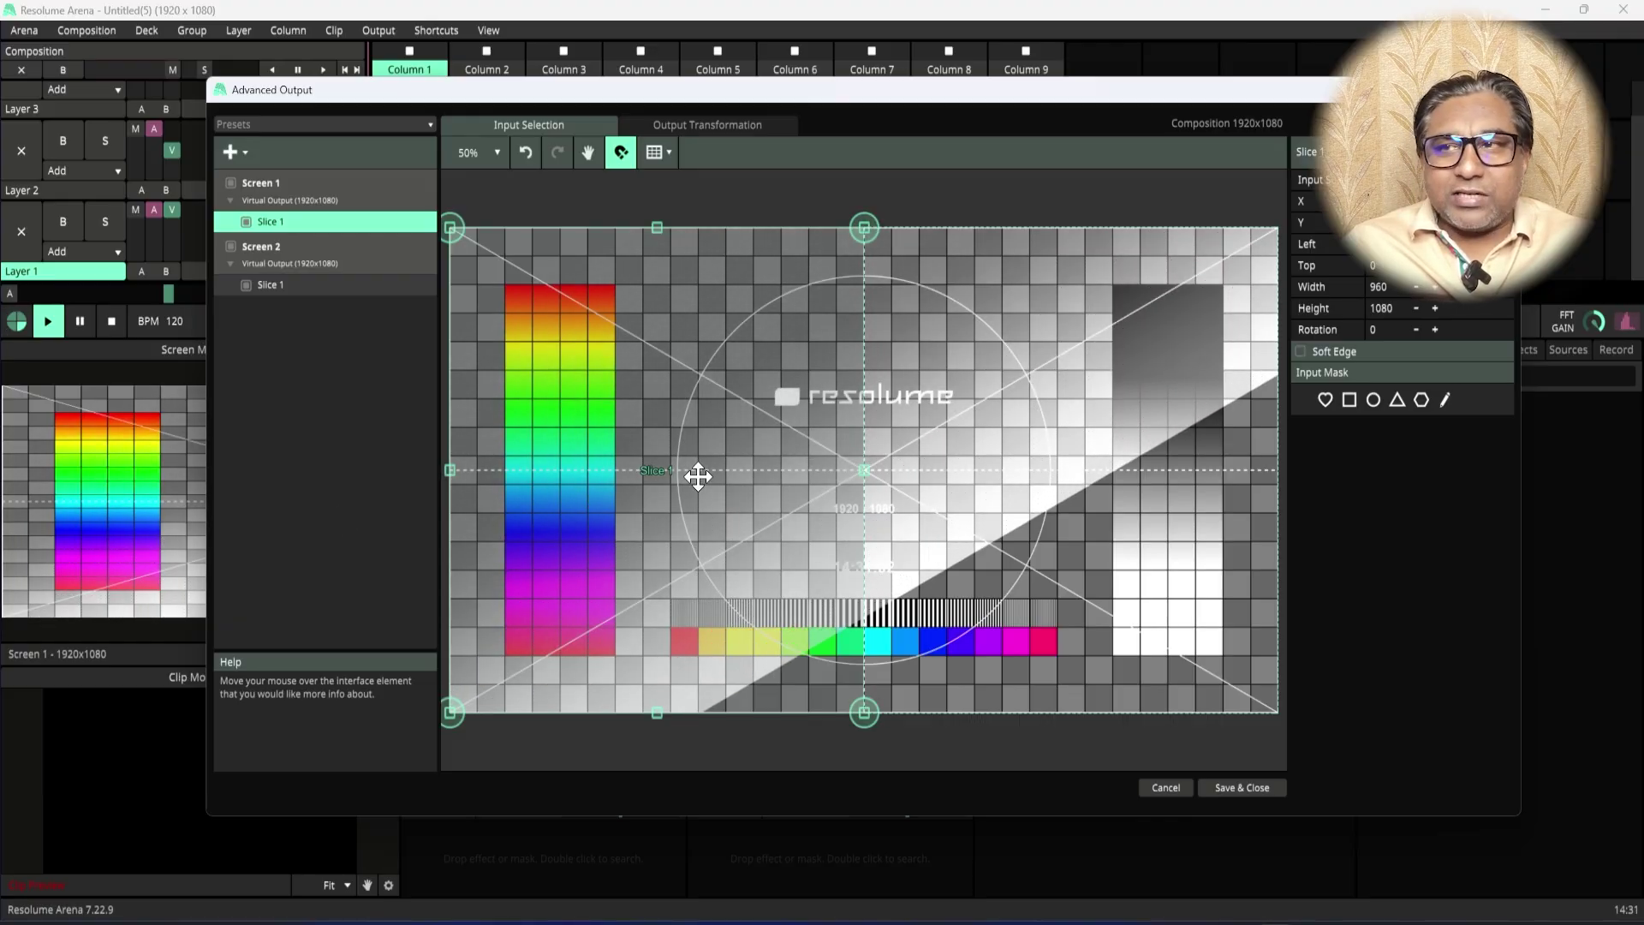
left_click_drag(657, 713, 630, 477)
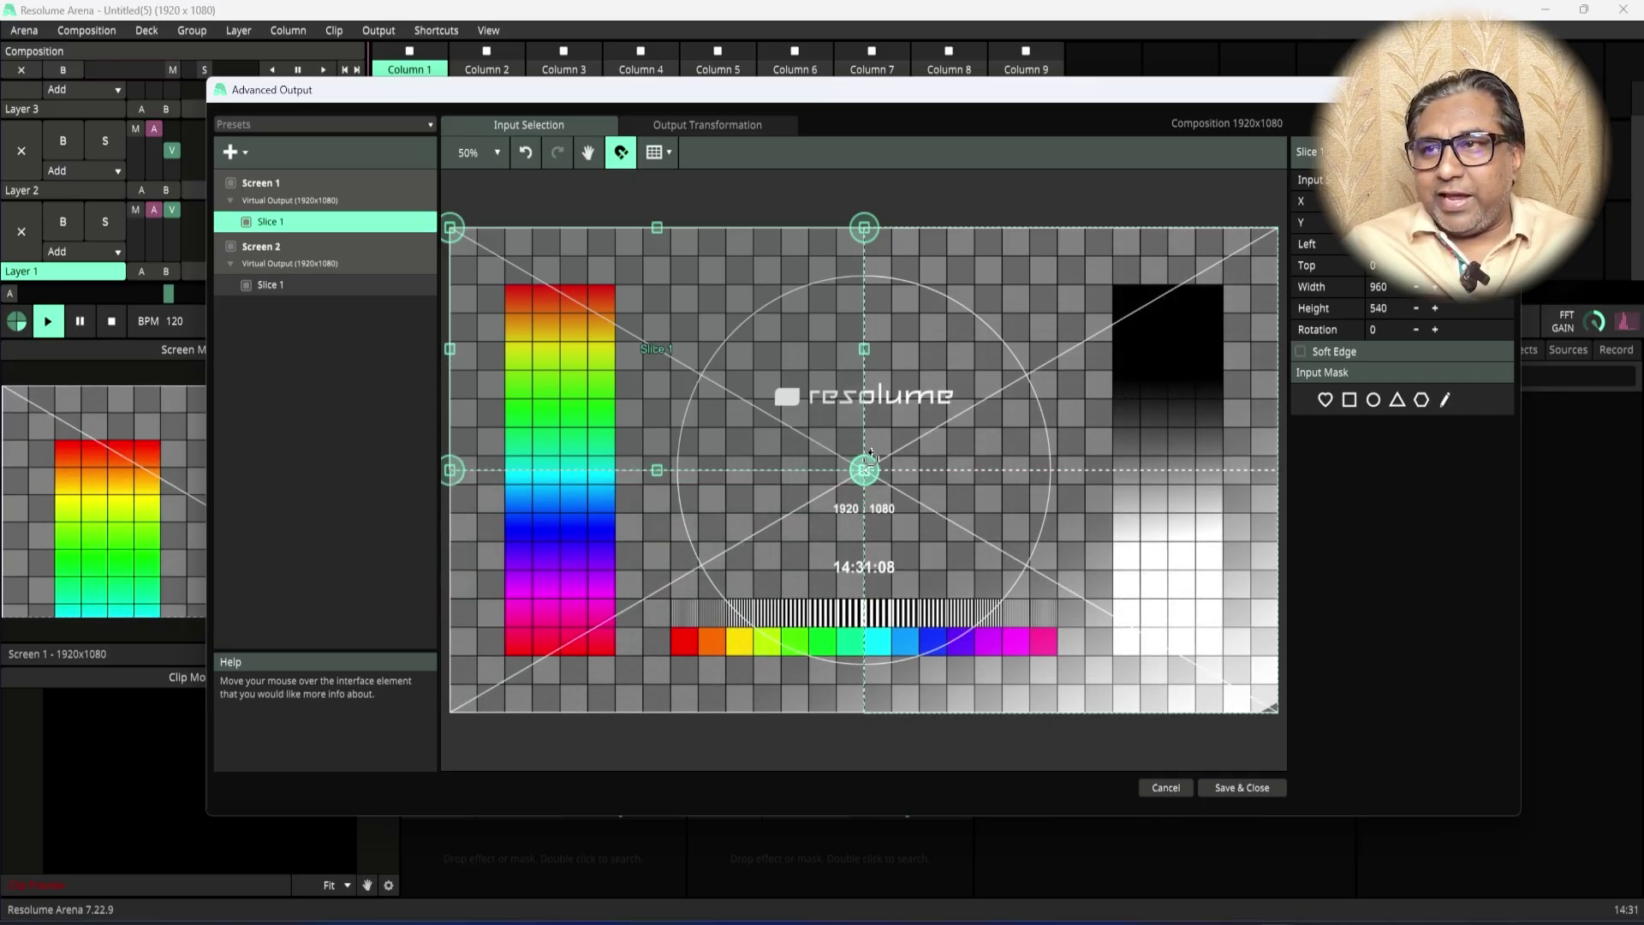
left_click(327, 264)
left_click(326, 283)
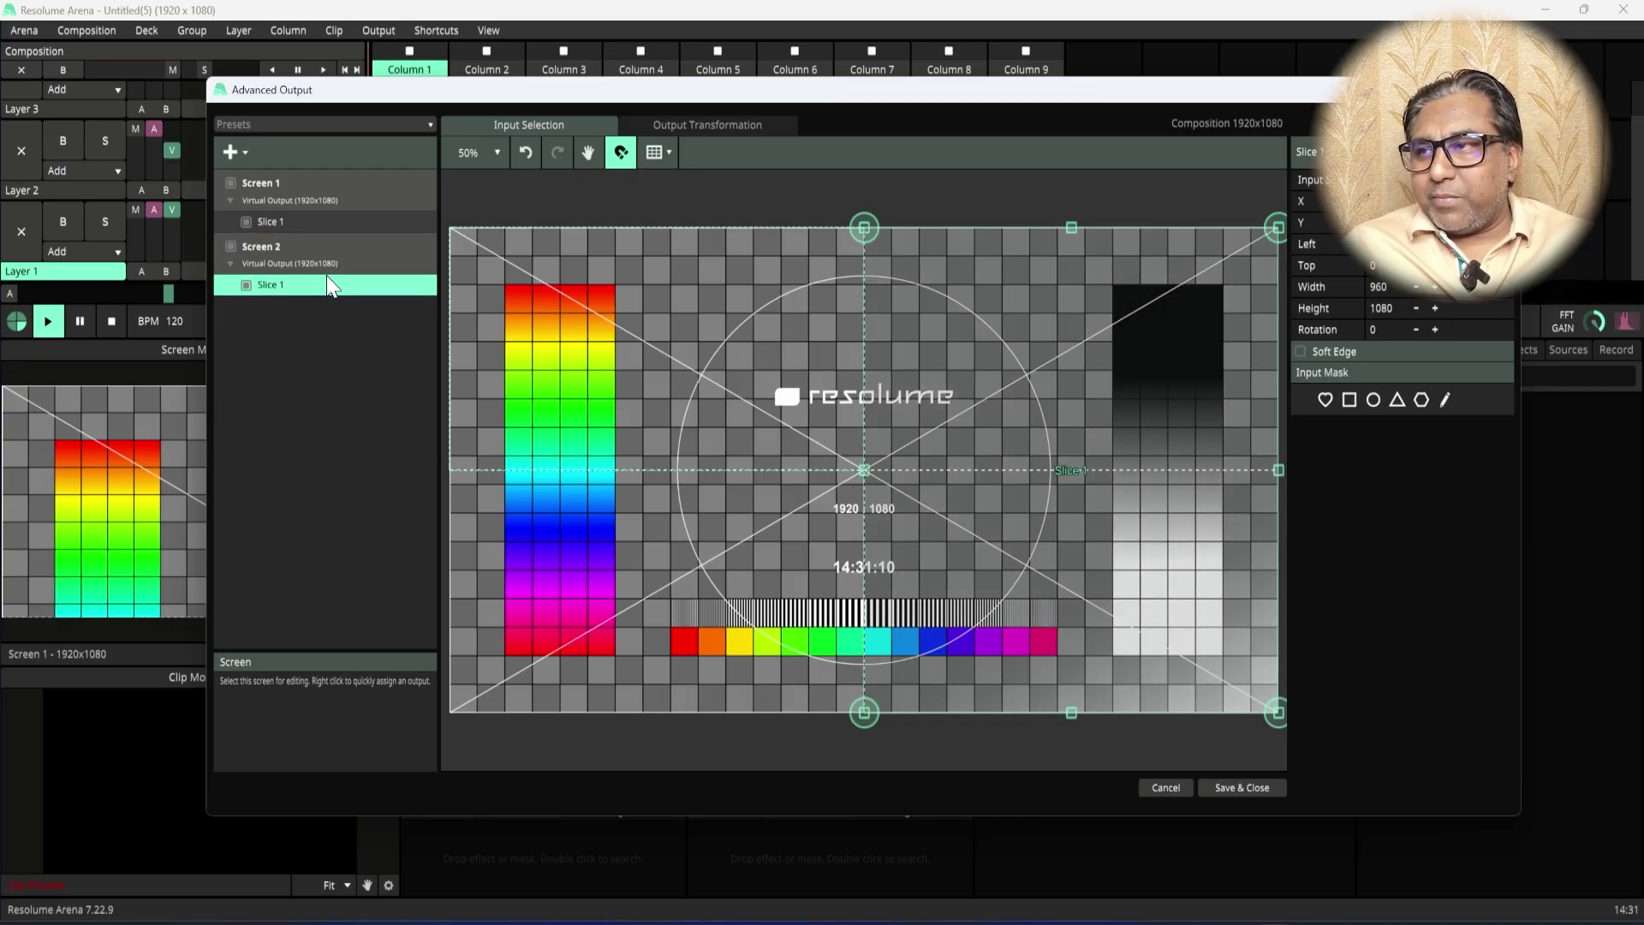
left_click_drag(1071, 711, 1043, 475)
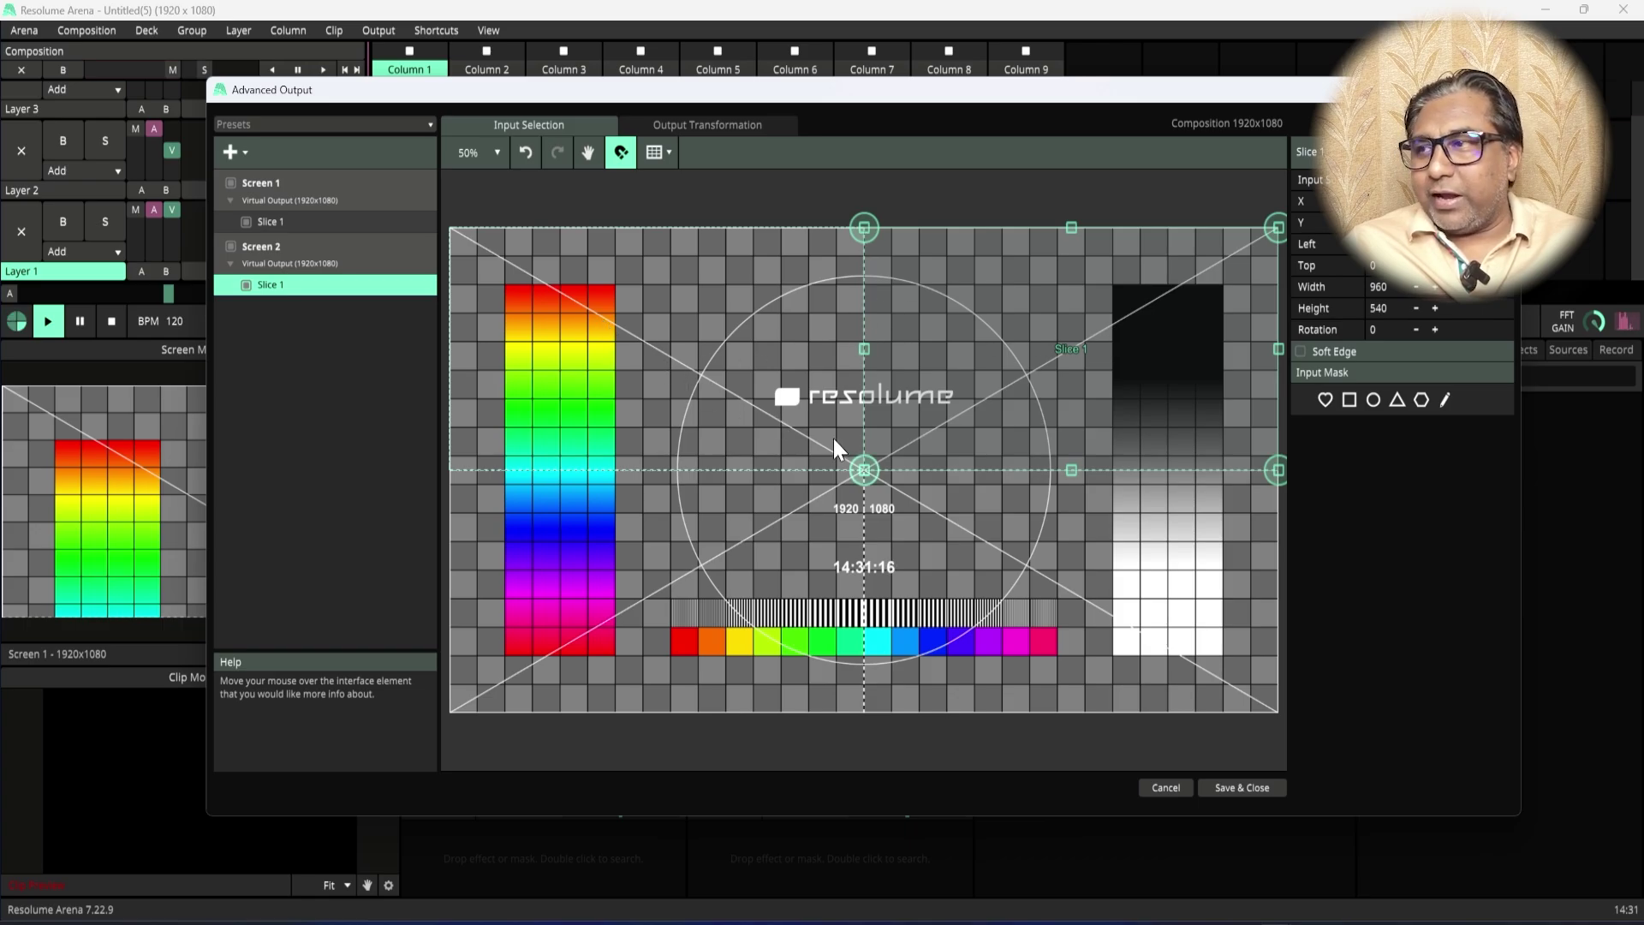
Step: Add a third screen and resize its slice's input area to 960 × 540, covering the composition's bottom-left quarter
left_click(238, 147)
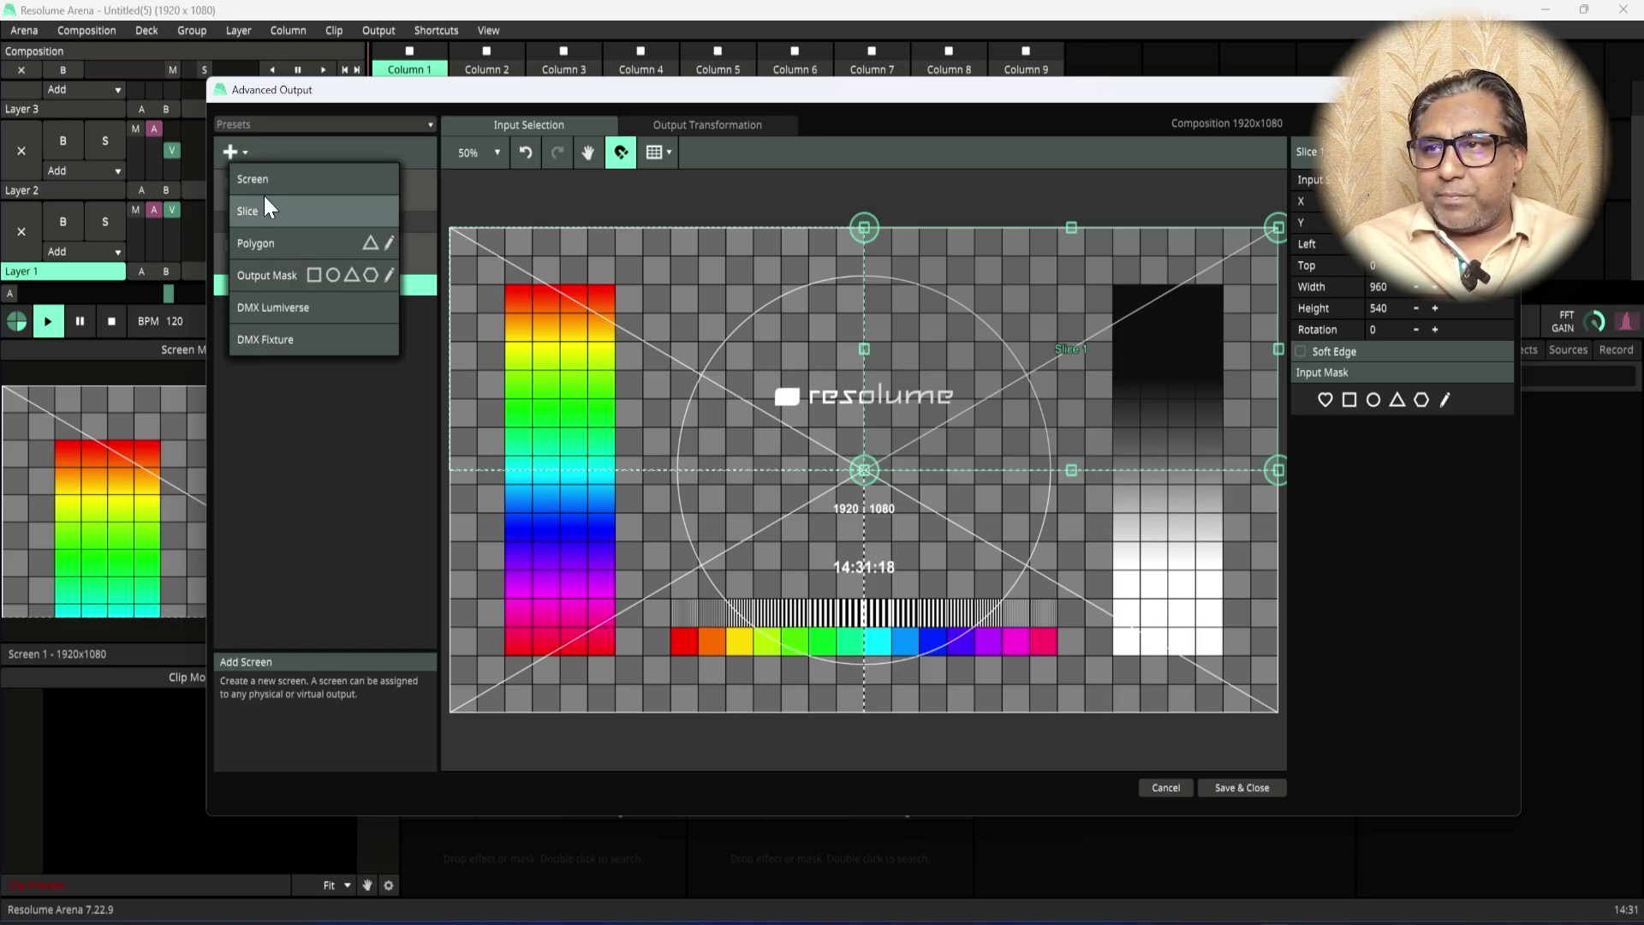
left_click(262, 177)
left_click(317, 328)
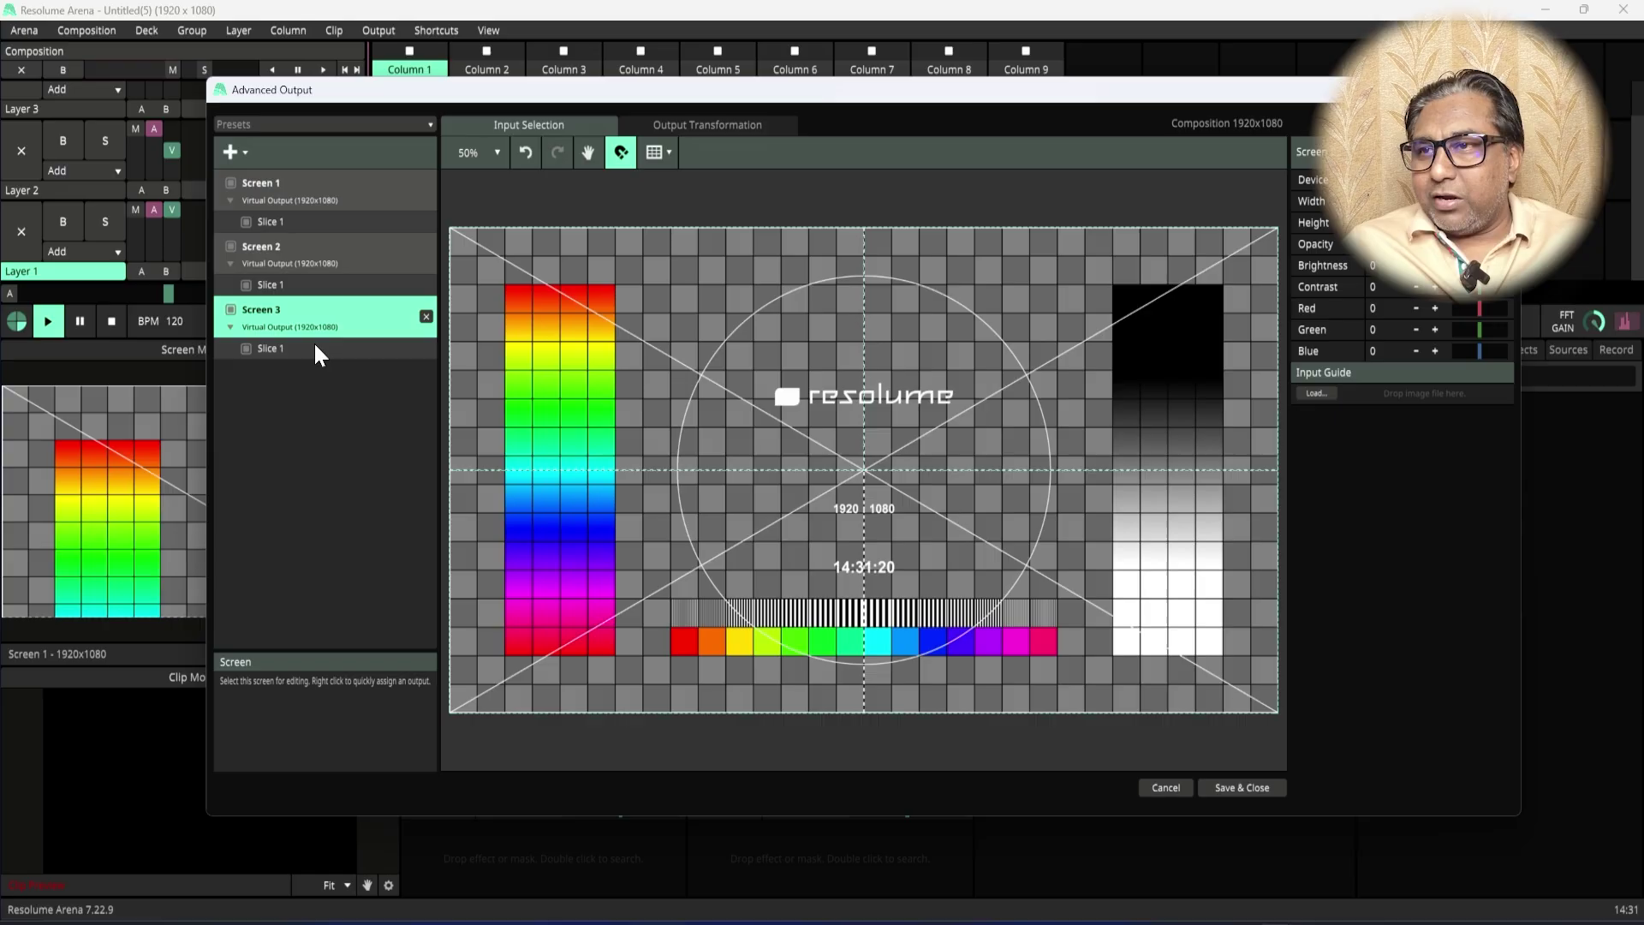
left_click(314, 345)
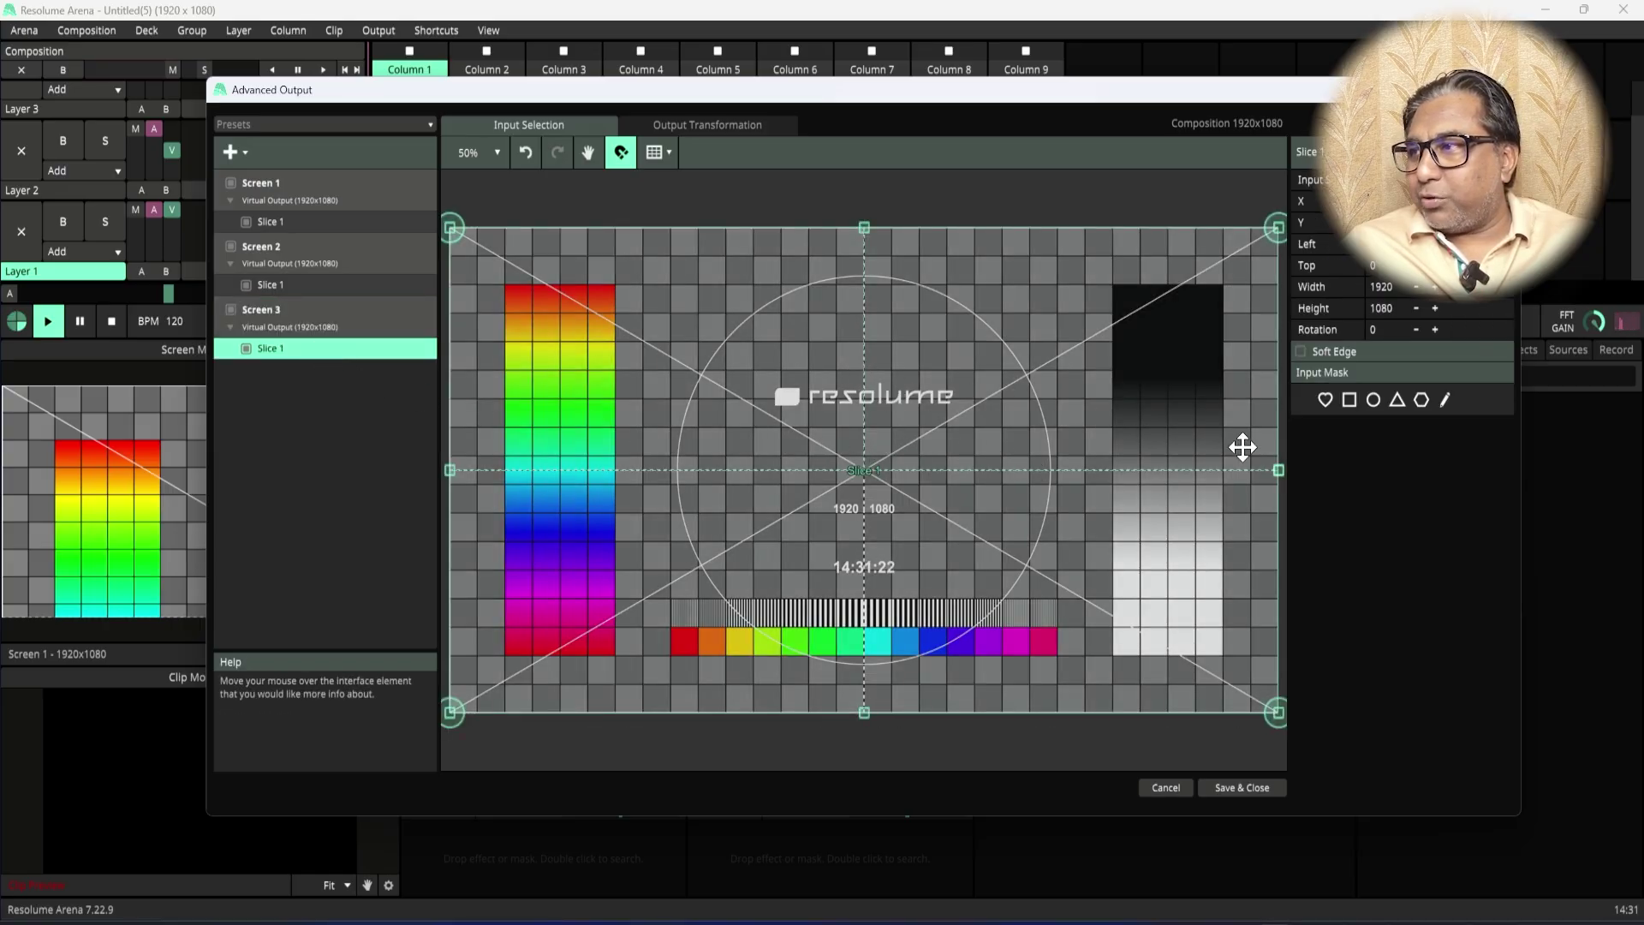
left_click_drag(1279, 469, 864, 469)
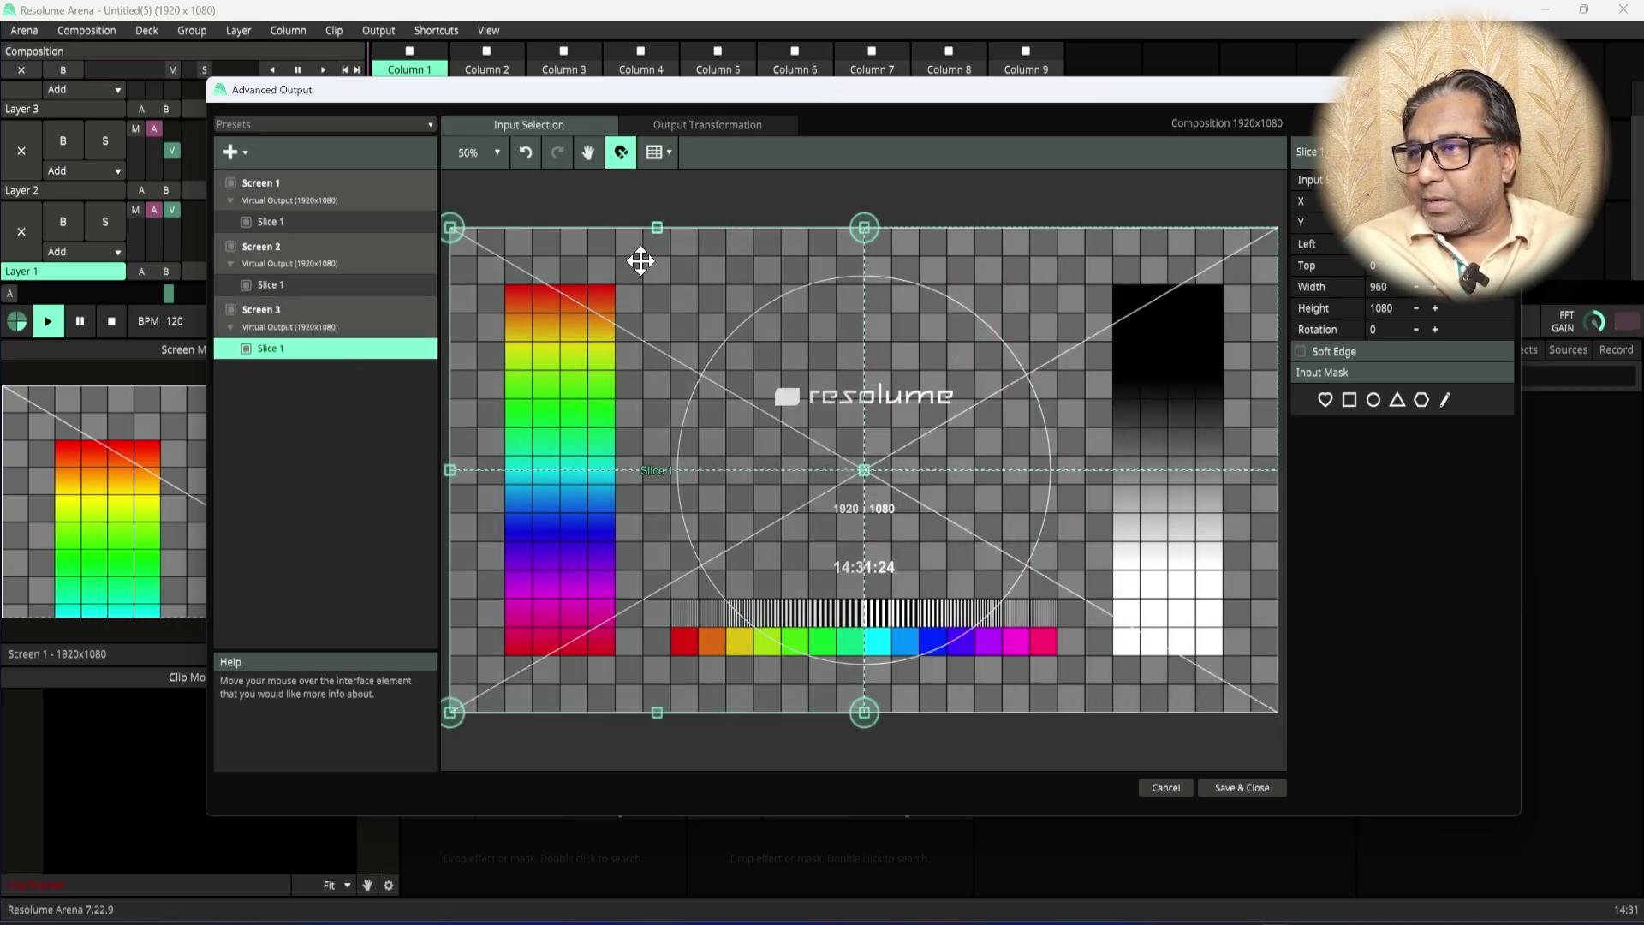
left_click_drag(656, 227, 657, 469)
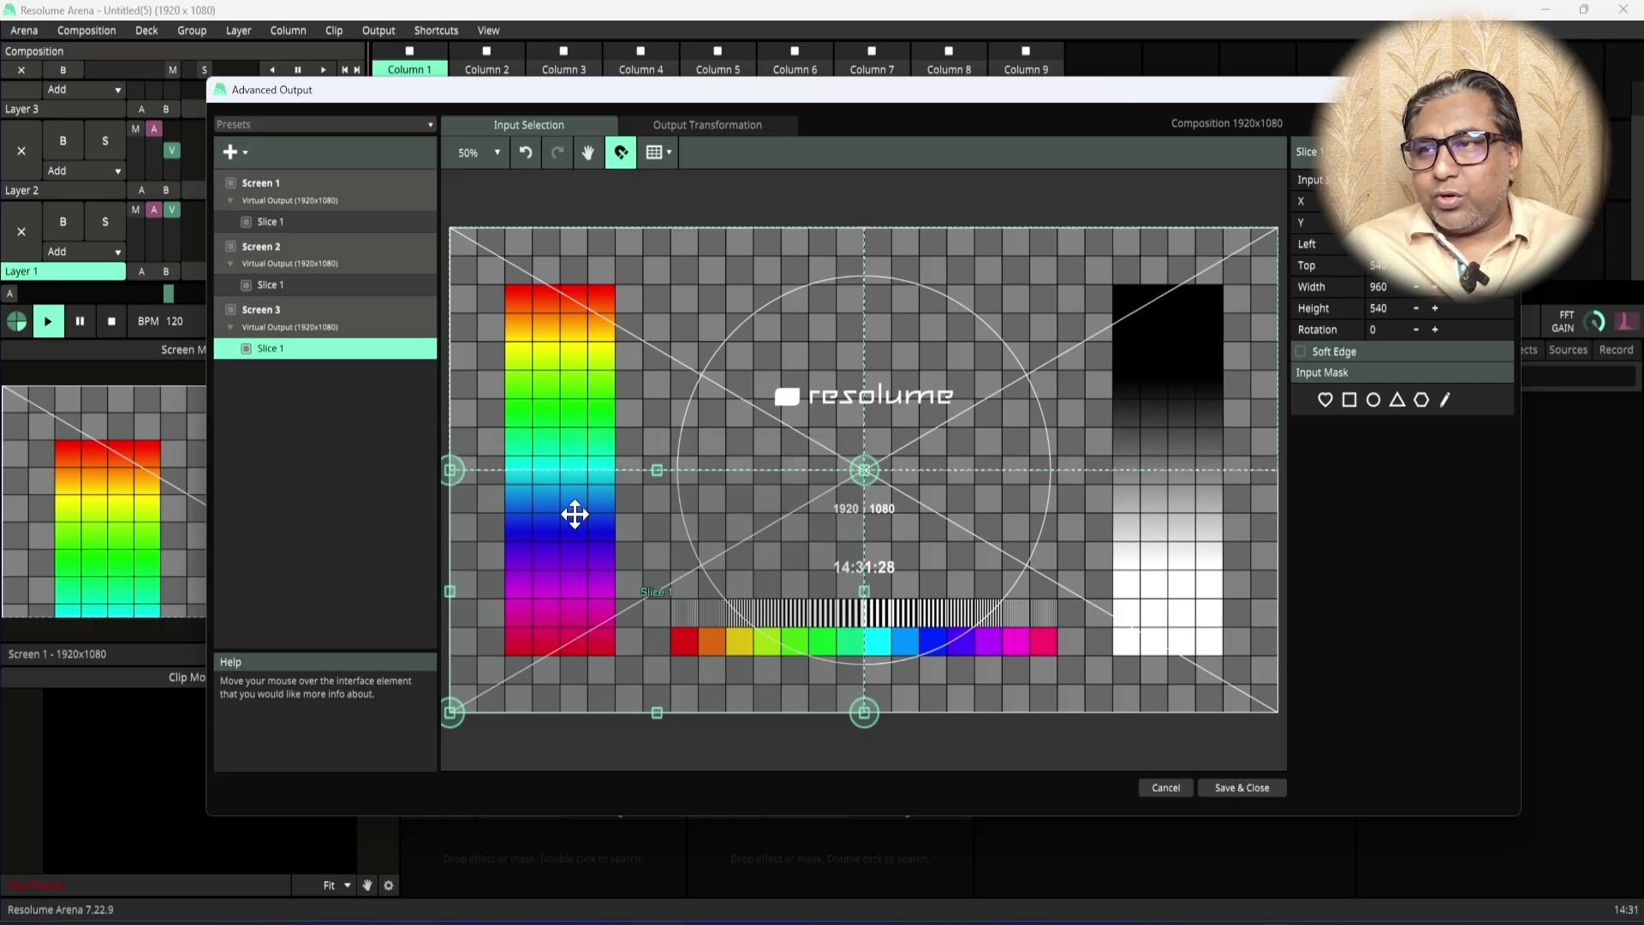
Step: Add a fourth screen and resize its slice's input area to 960 × 540, covering the composition's bottom-right quarter
left_click(244, 148)
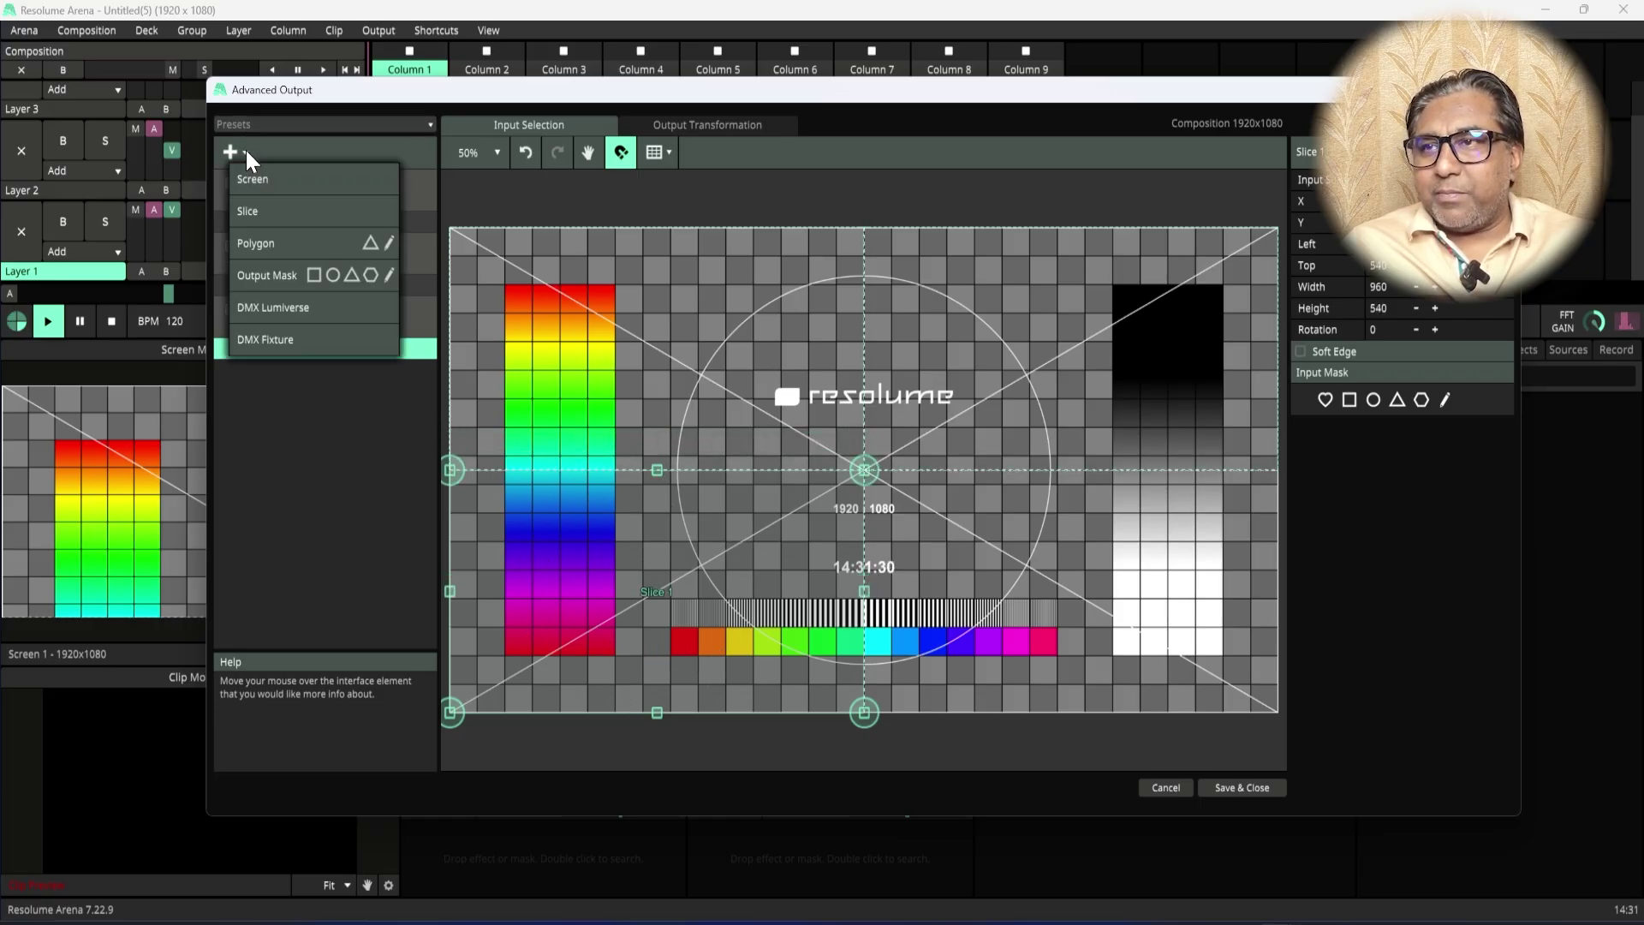
left_click(257, 177)
left_click(301, 371)
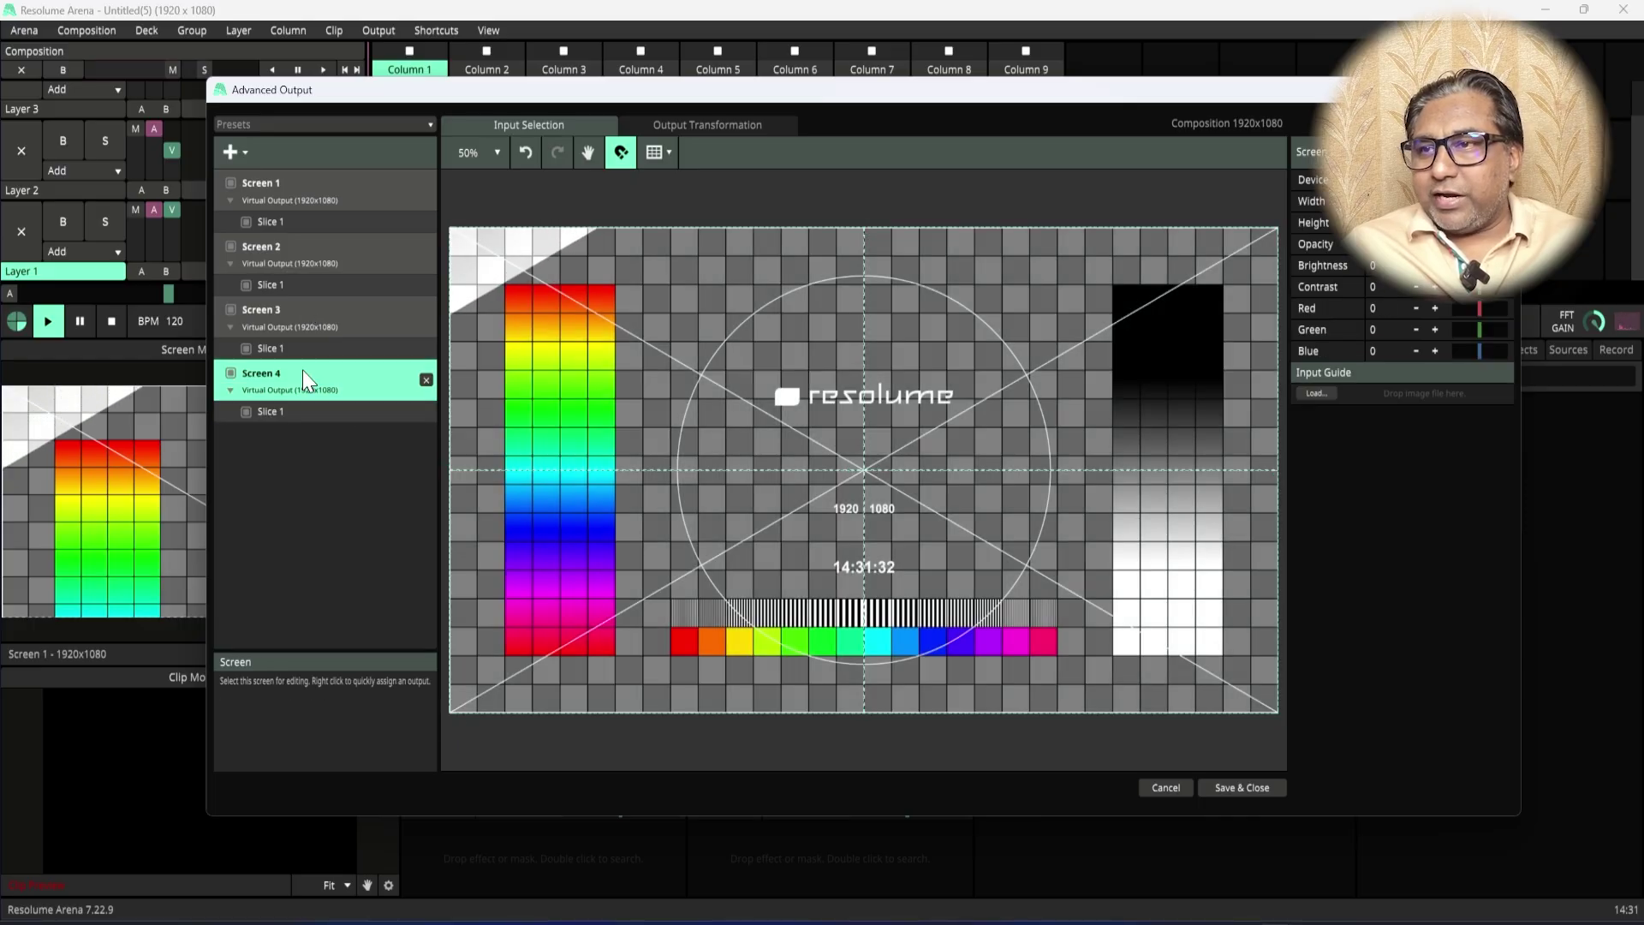
left_click(356, 412)
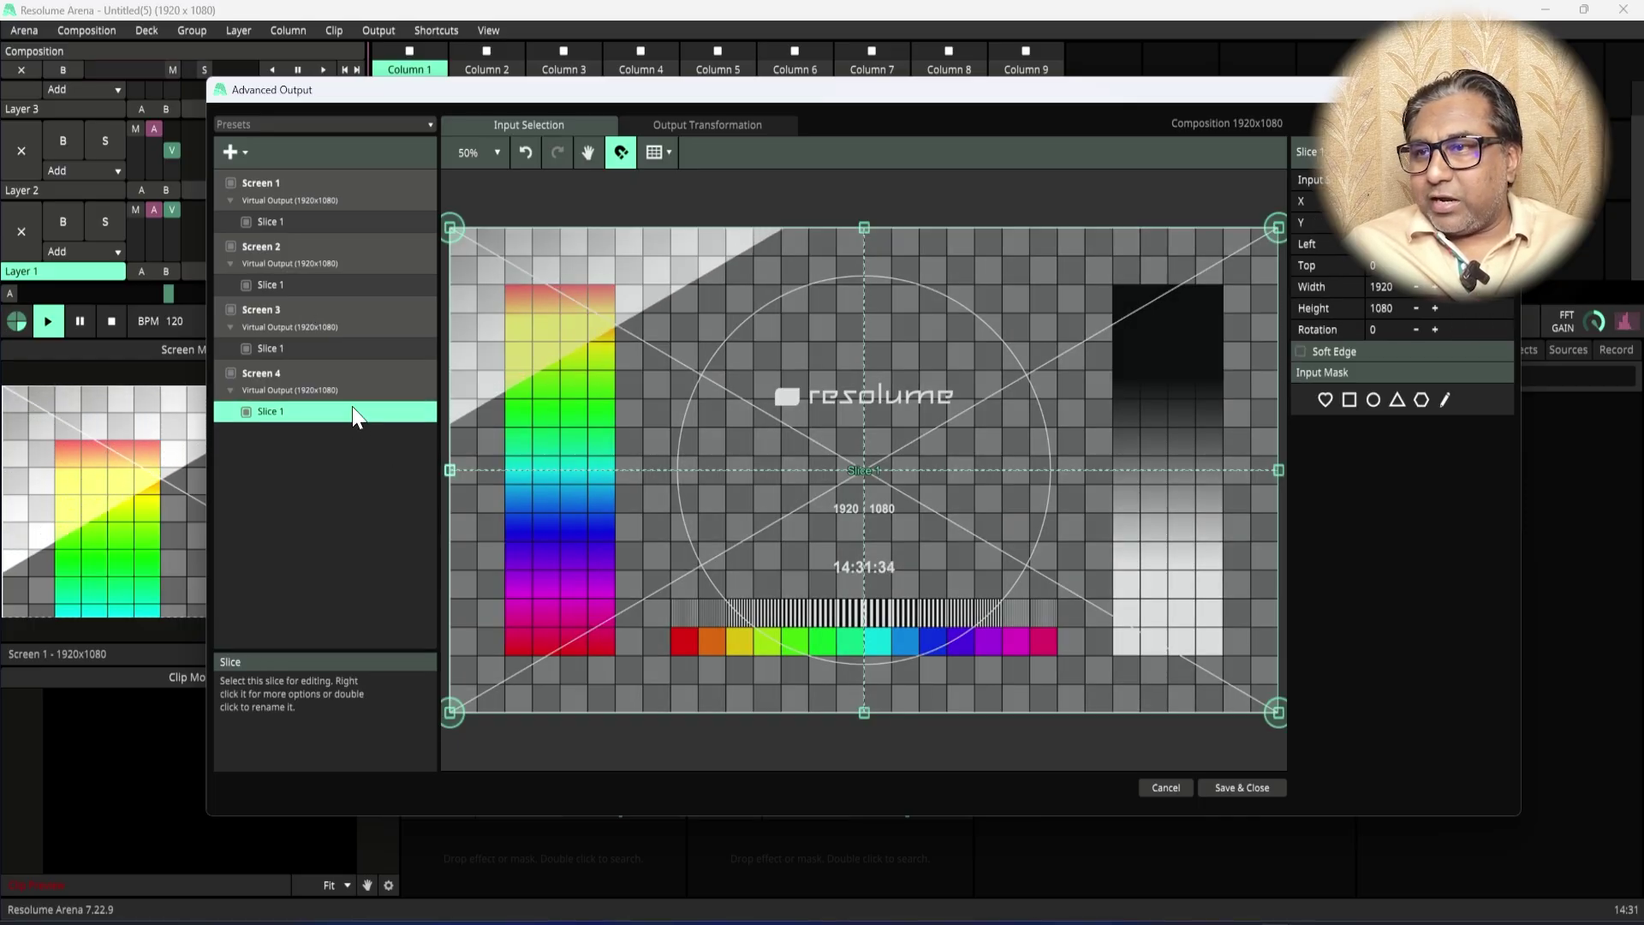
left_click_drag(442, 517, 864, 513)
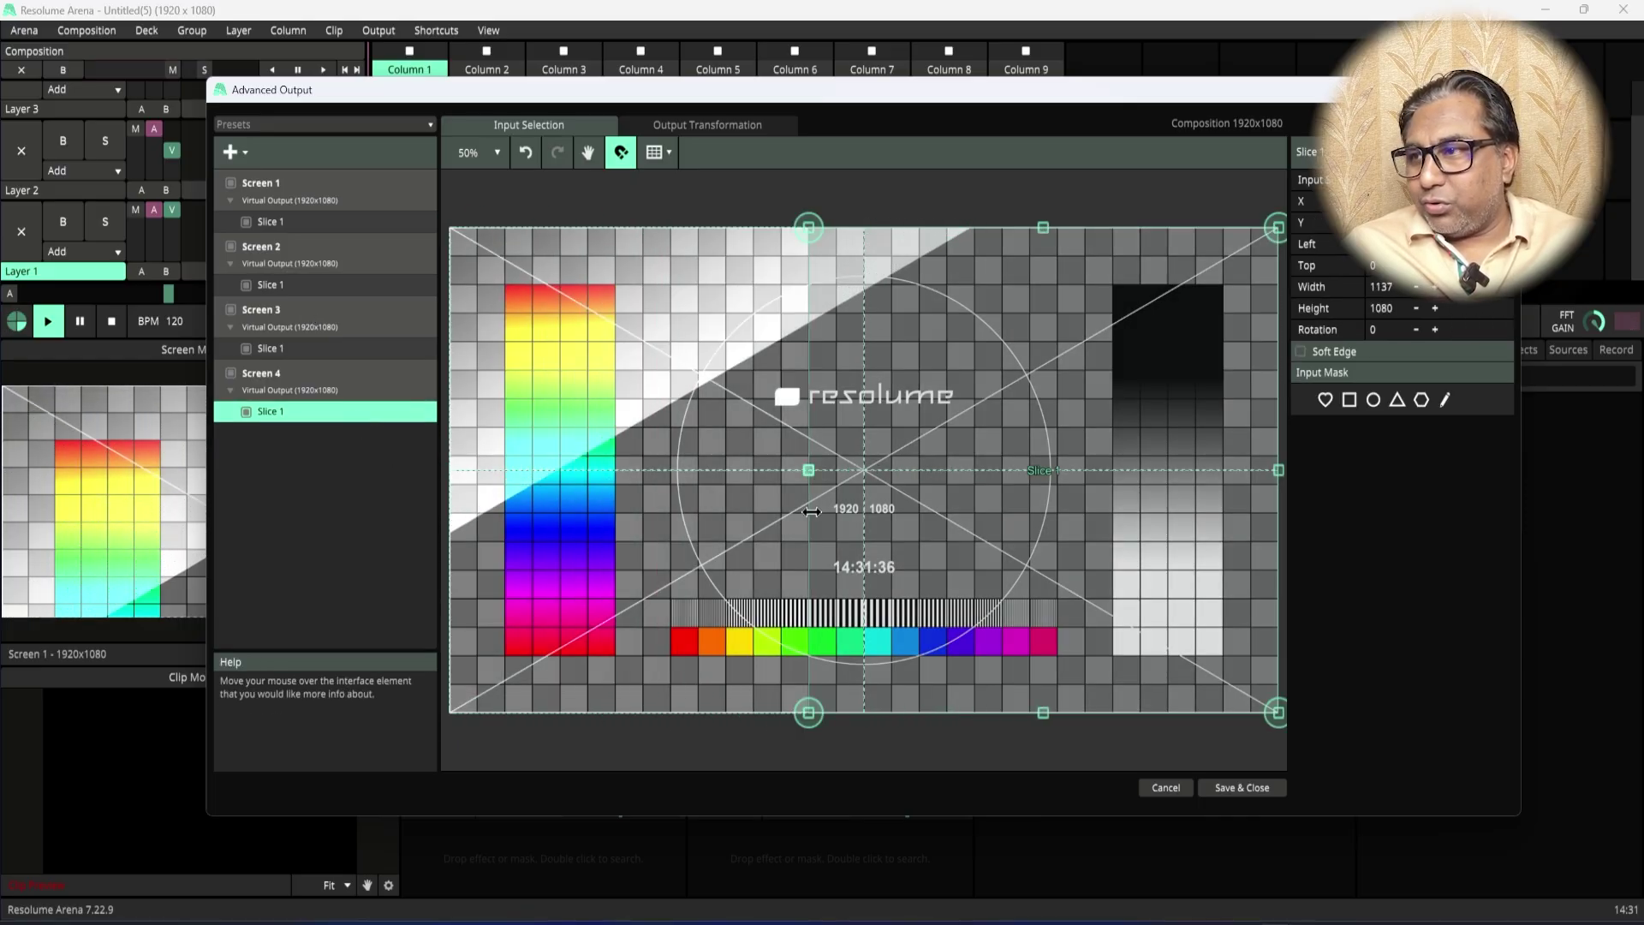
left_click(1068, 219)
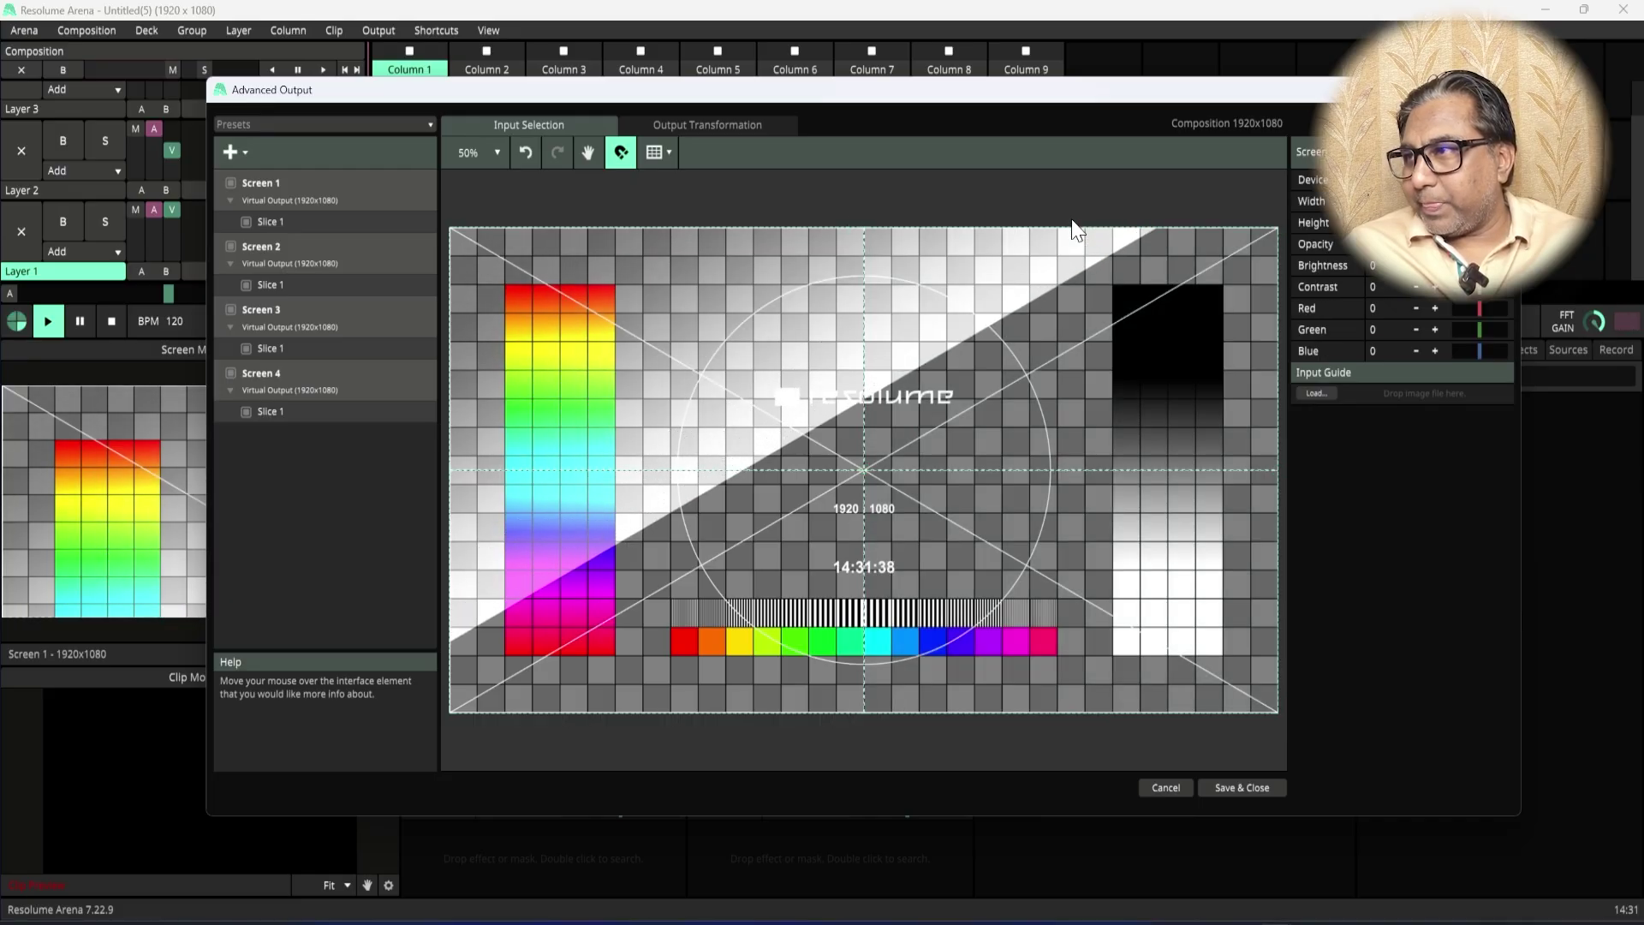
left_click(356, 412)
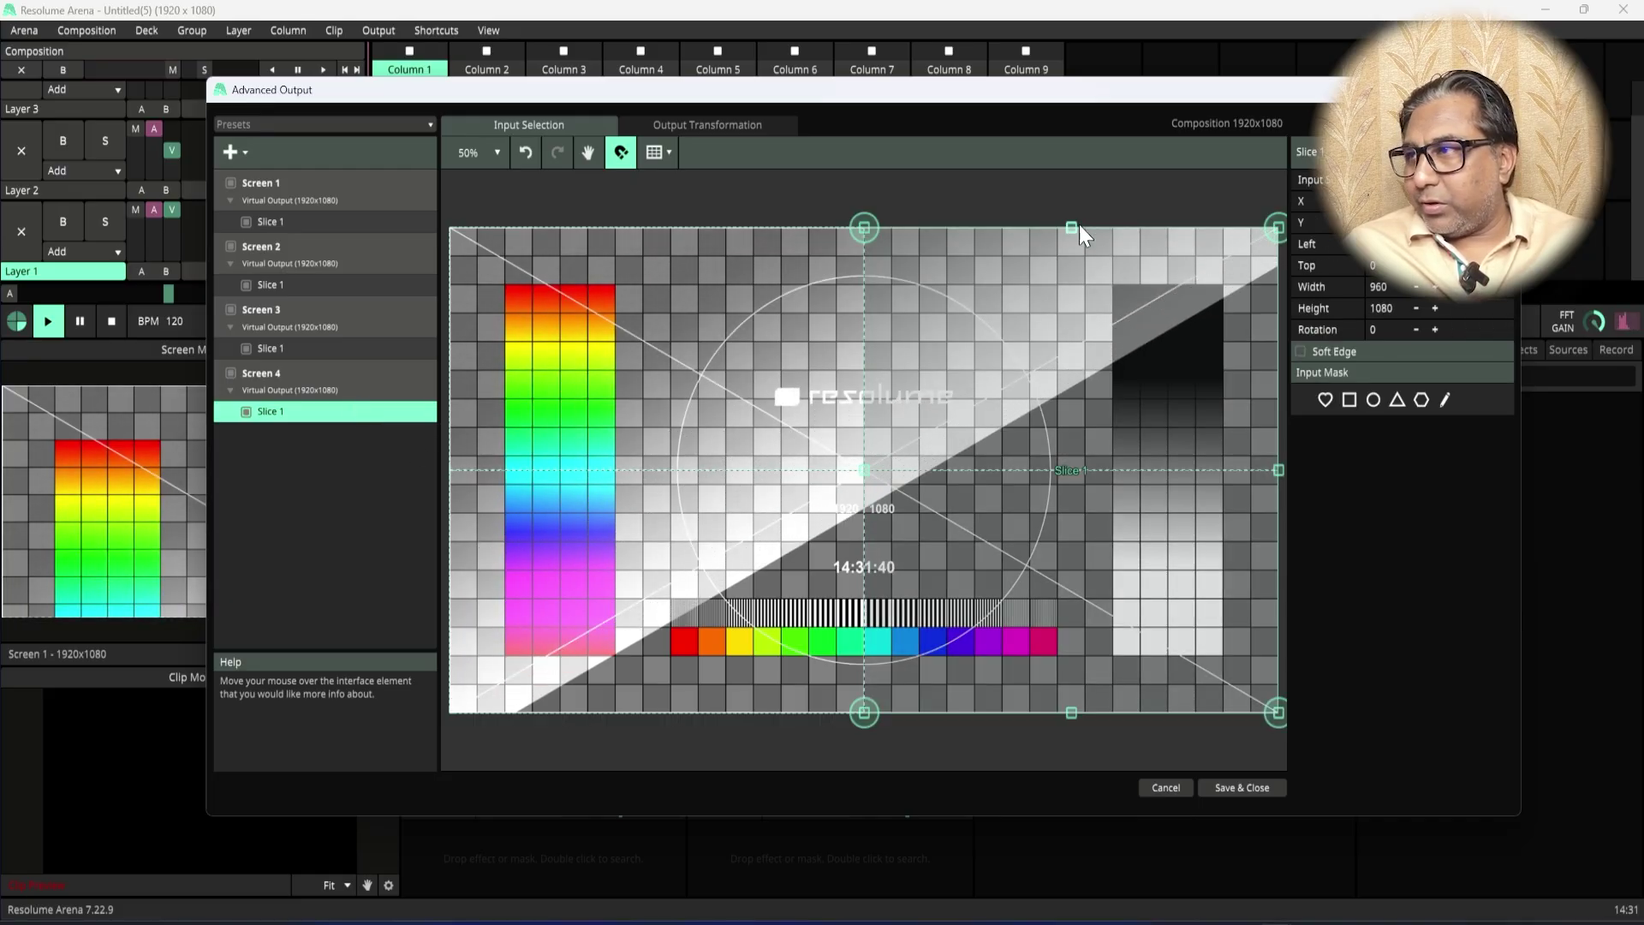
left_click_drag(1075, 226, 1103, 469)
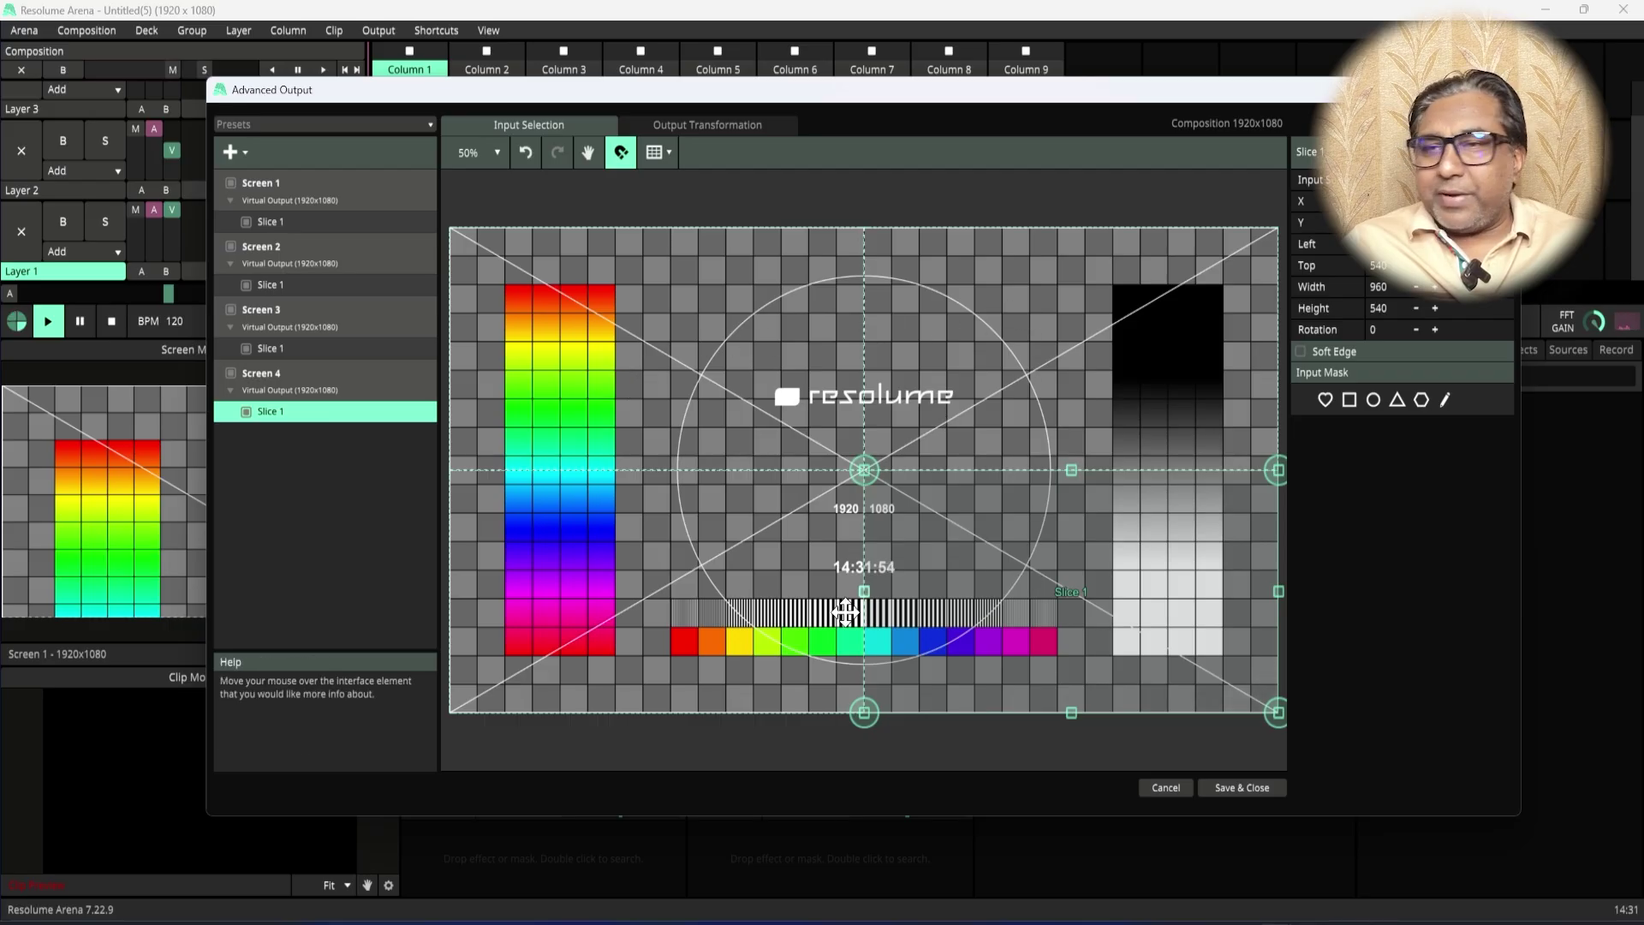
Step: Review the output transformation of each of the four screens' slices, and return to the input selection of Screen 4's slice
left_click(755, 125)
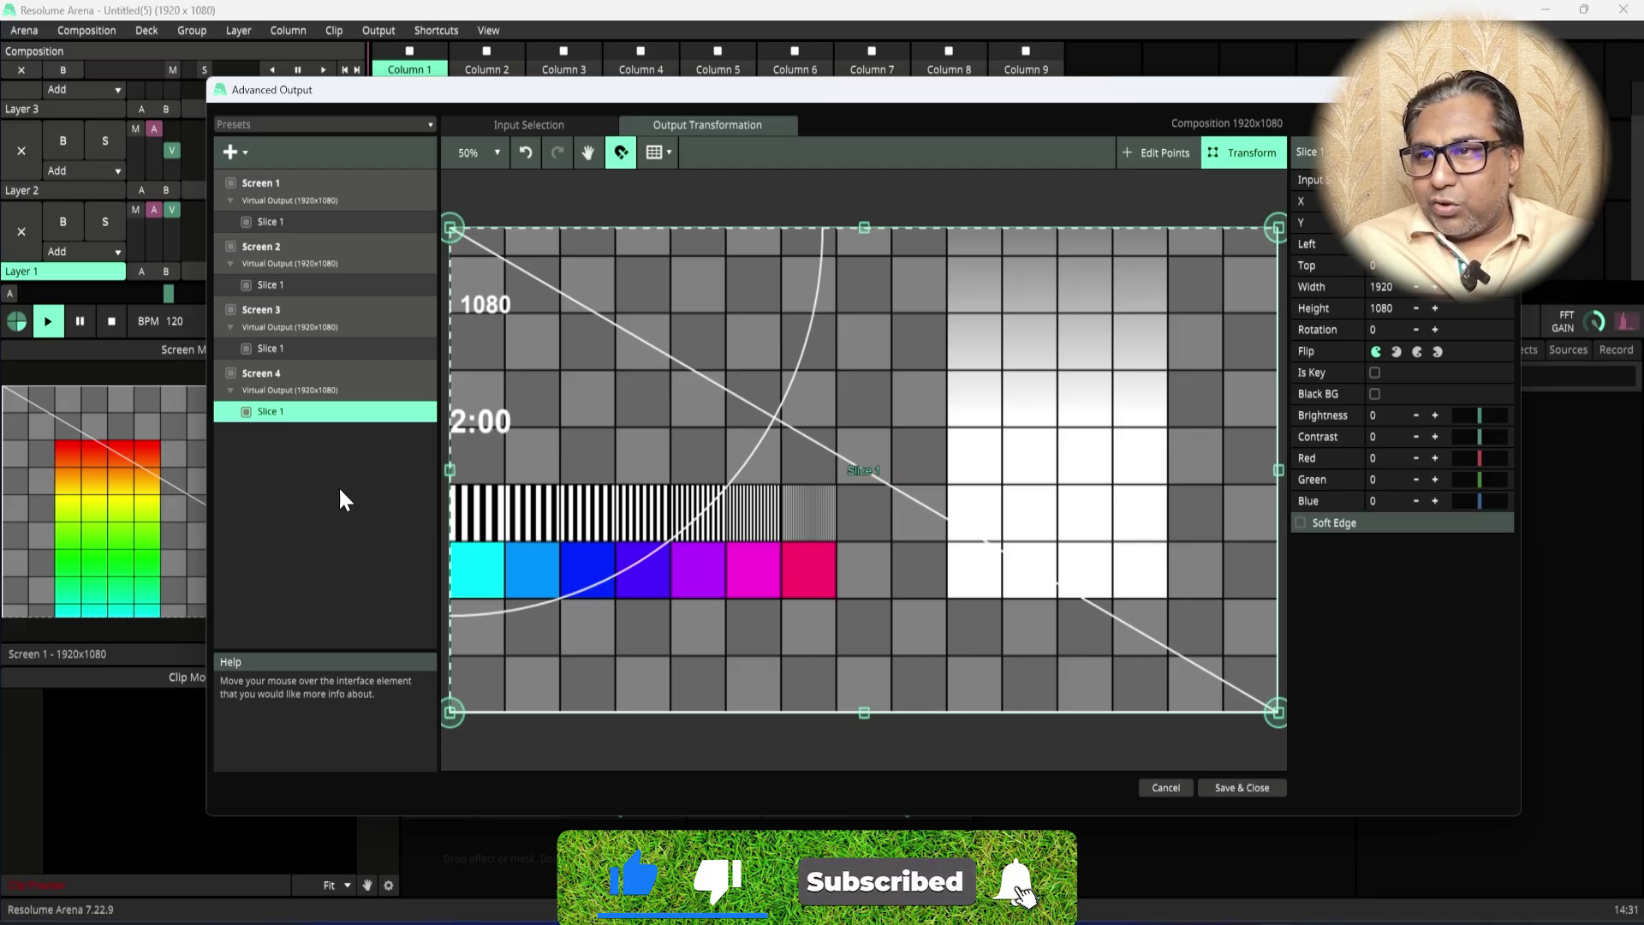
left_click(325, 349)
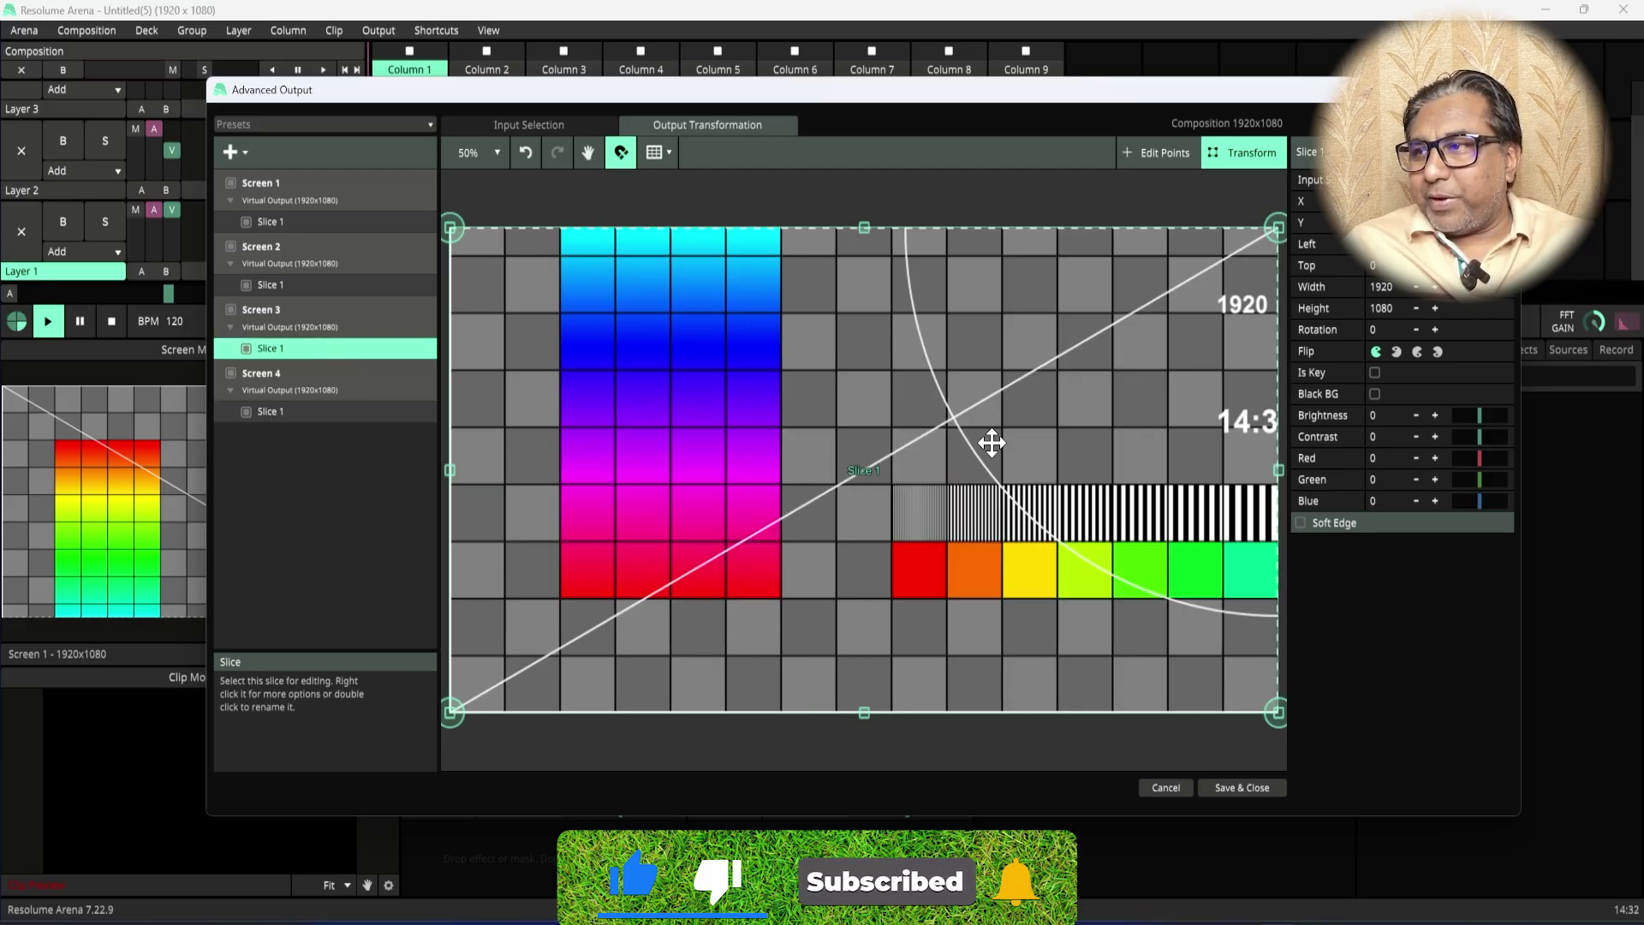
left_click(347, 285)
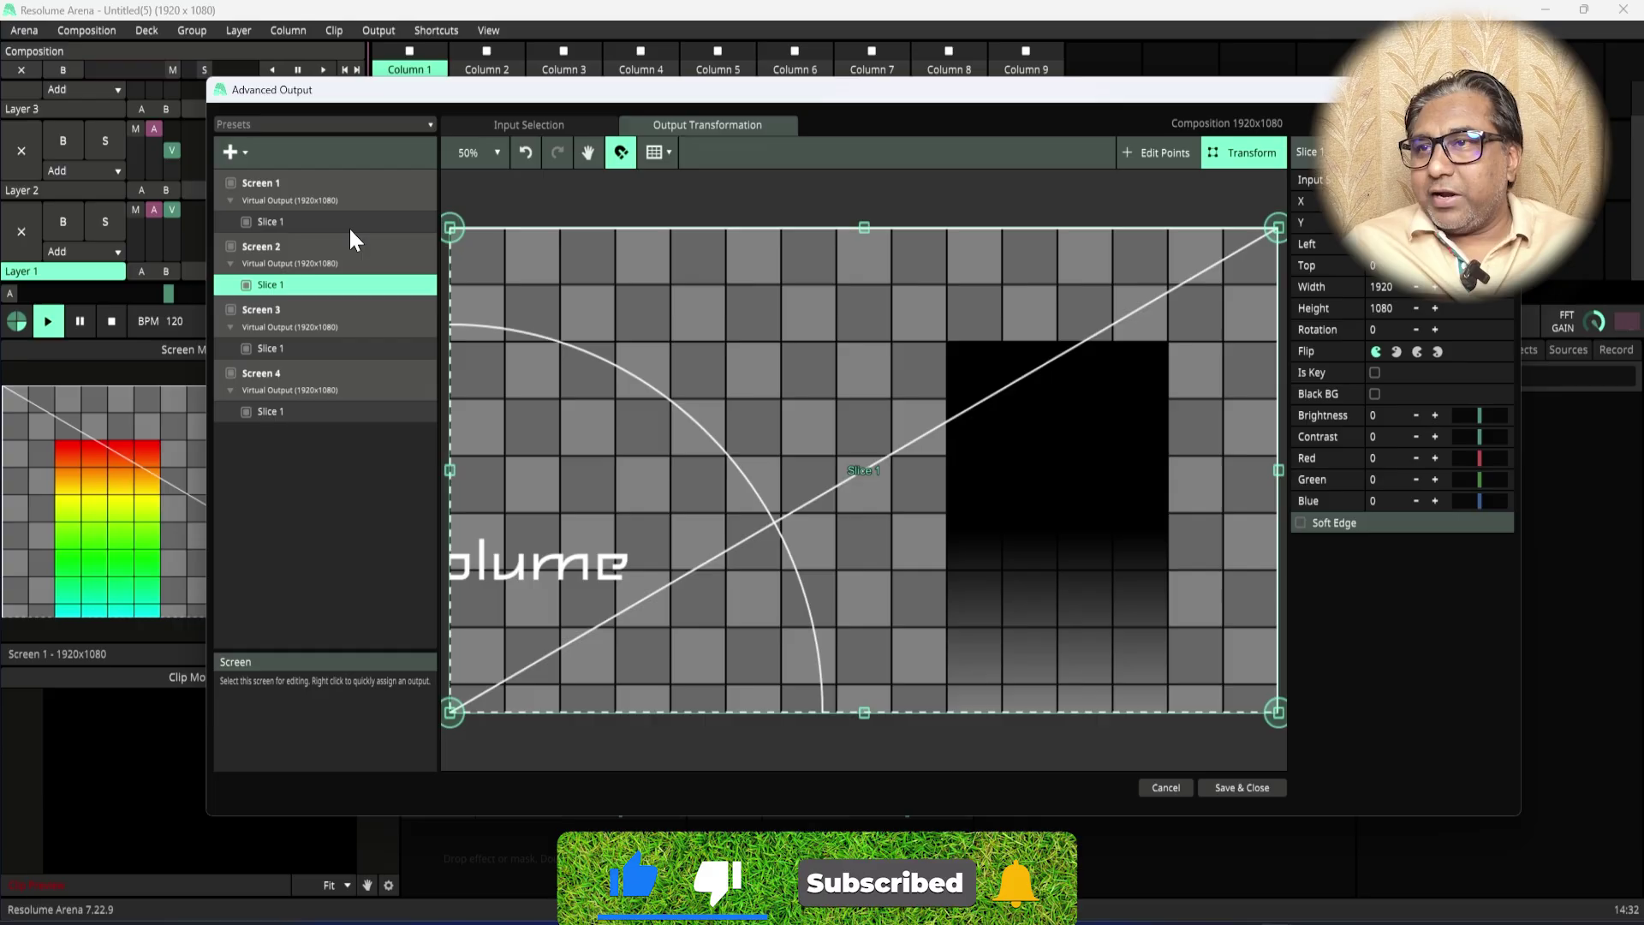
left_click(349, 222)
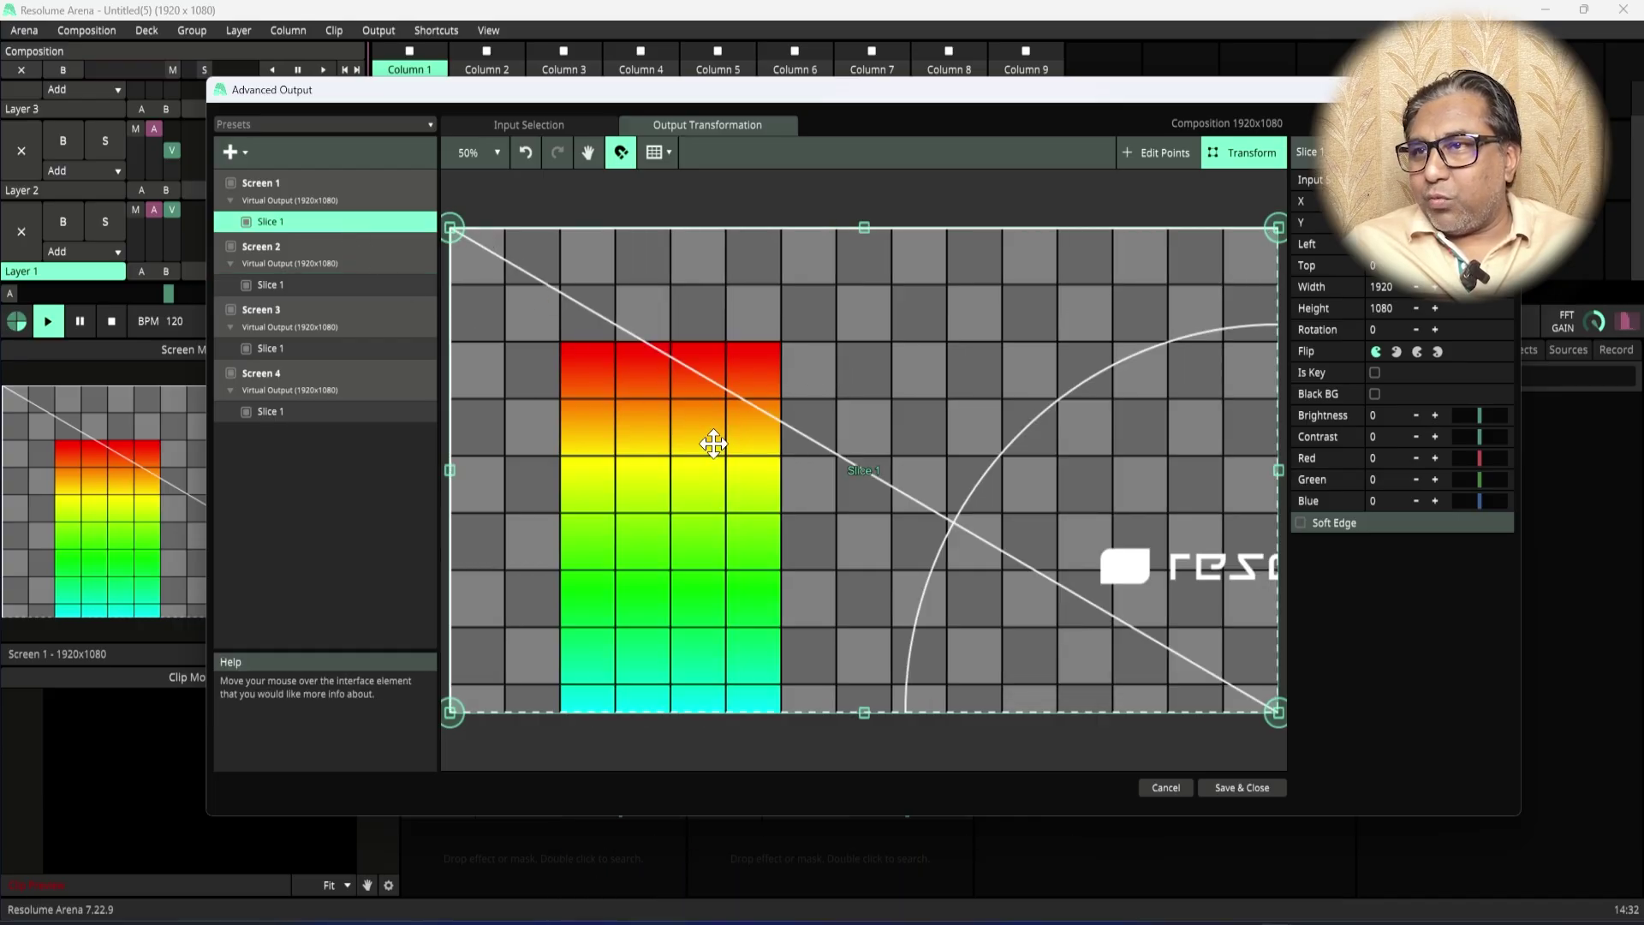
left_click(384, 285)
left_click(377, 349)
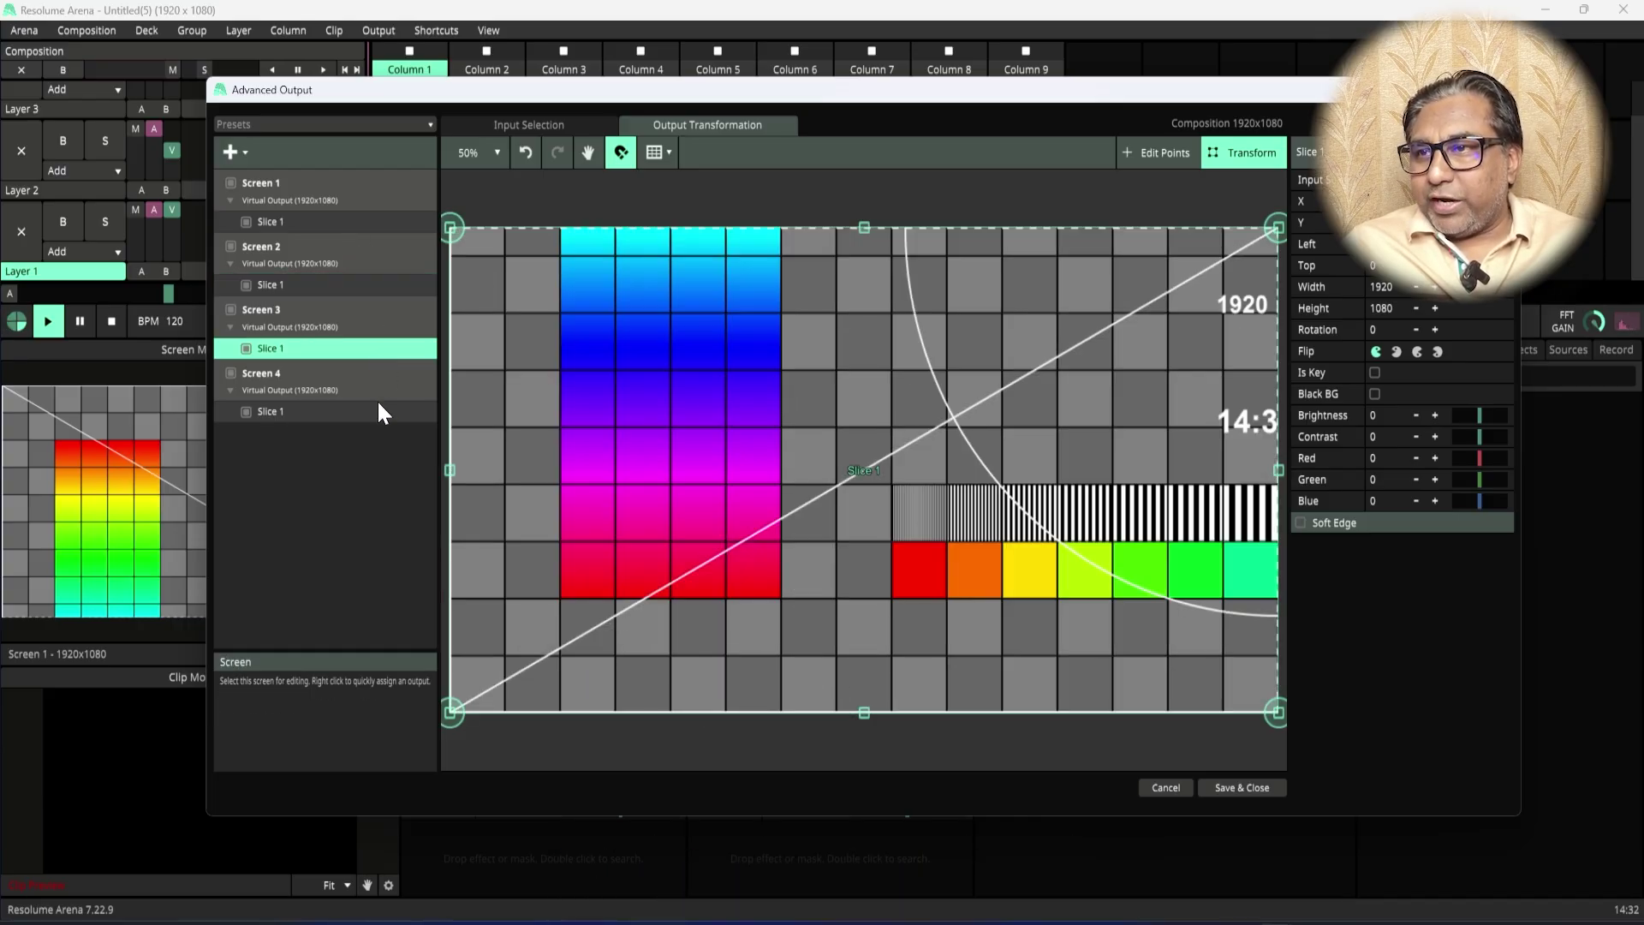
left_click(377, 411)
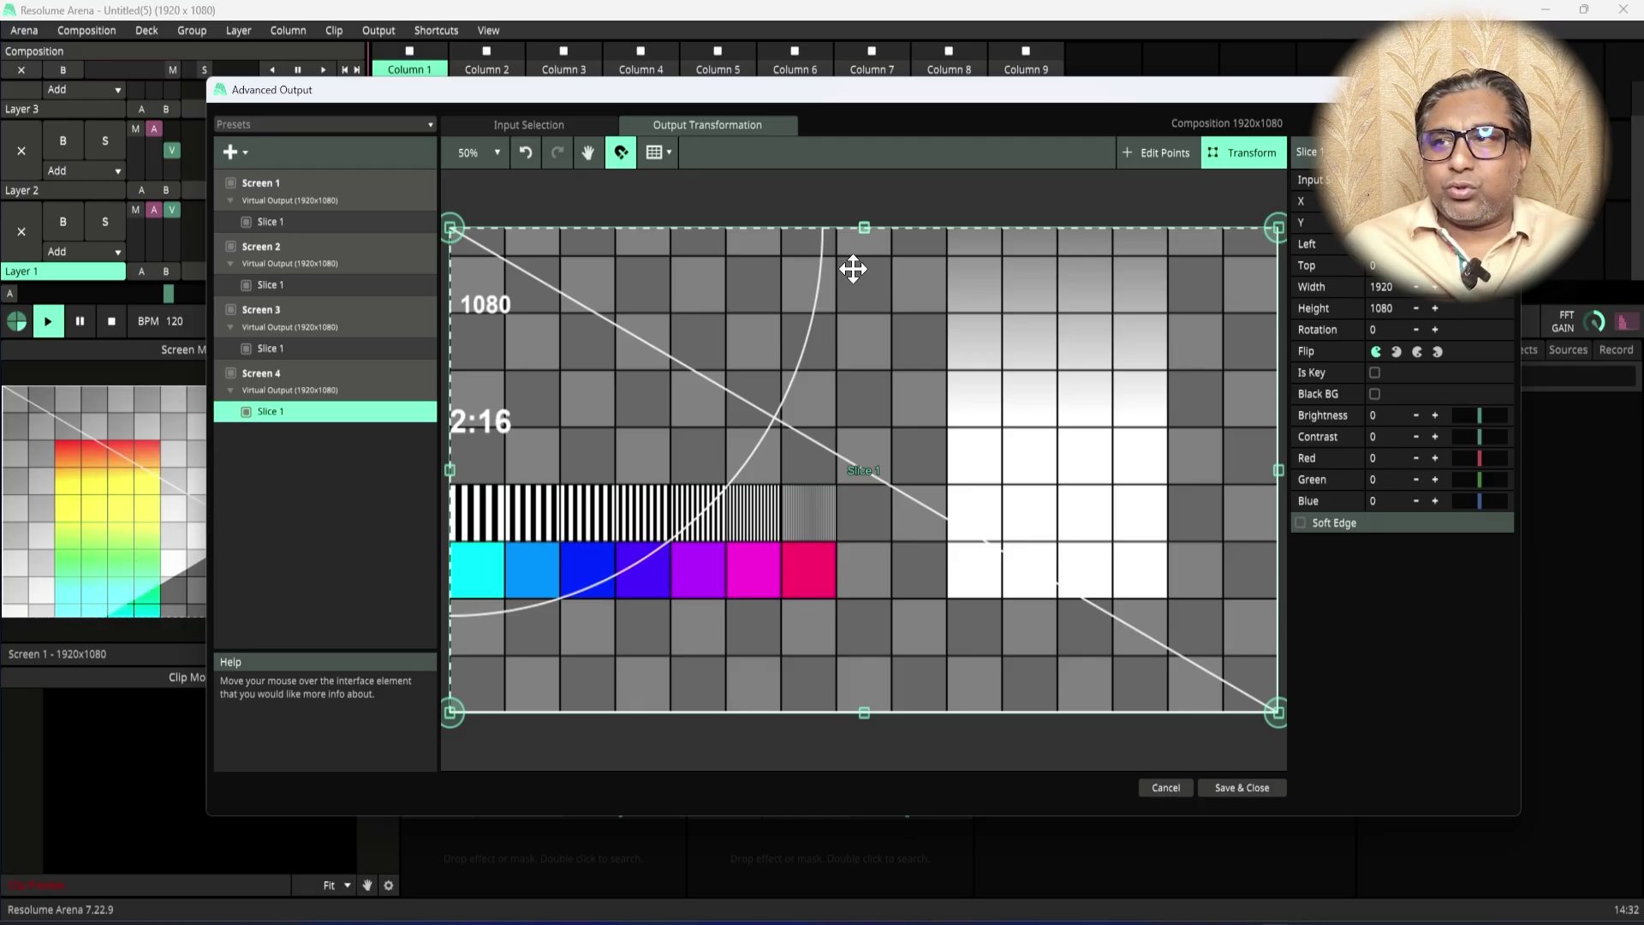
left_click(548, 126)
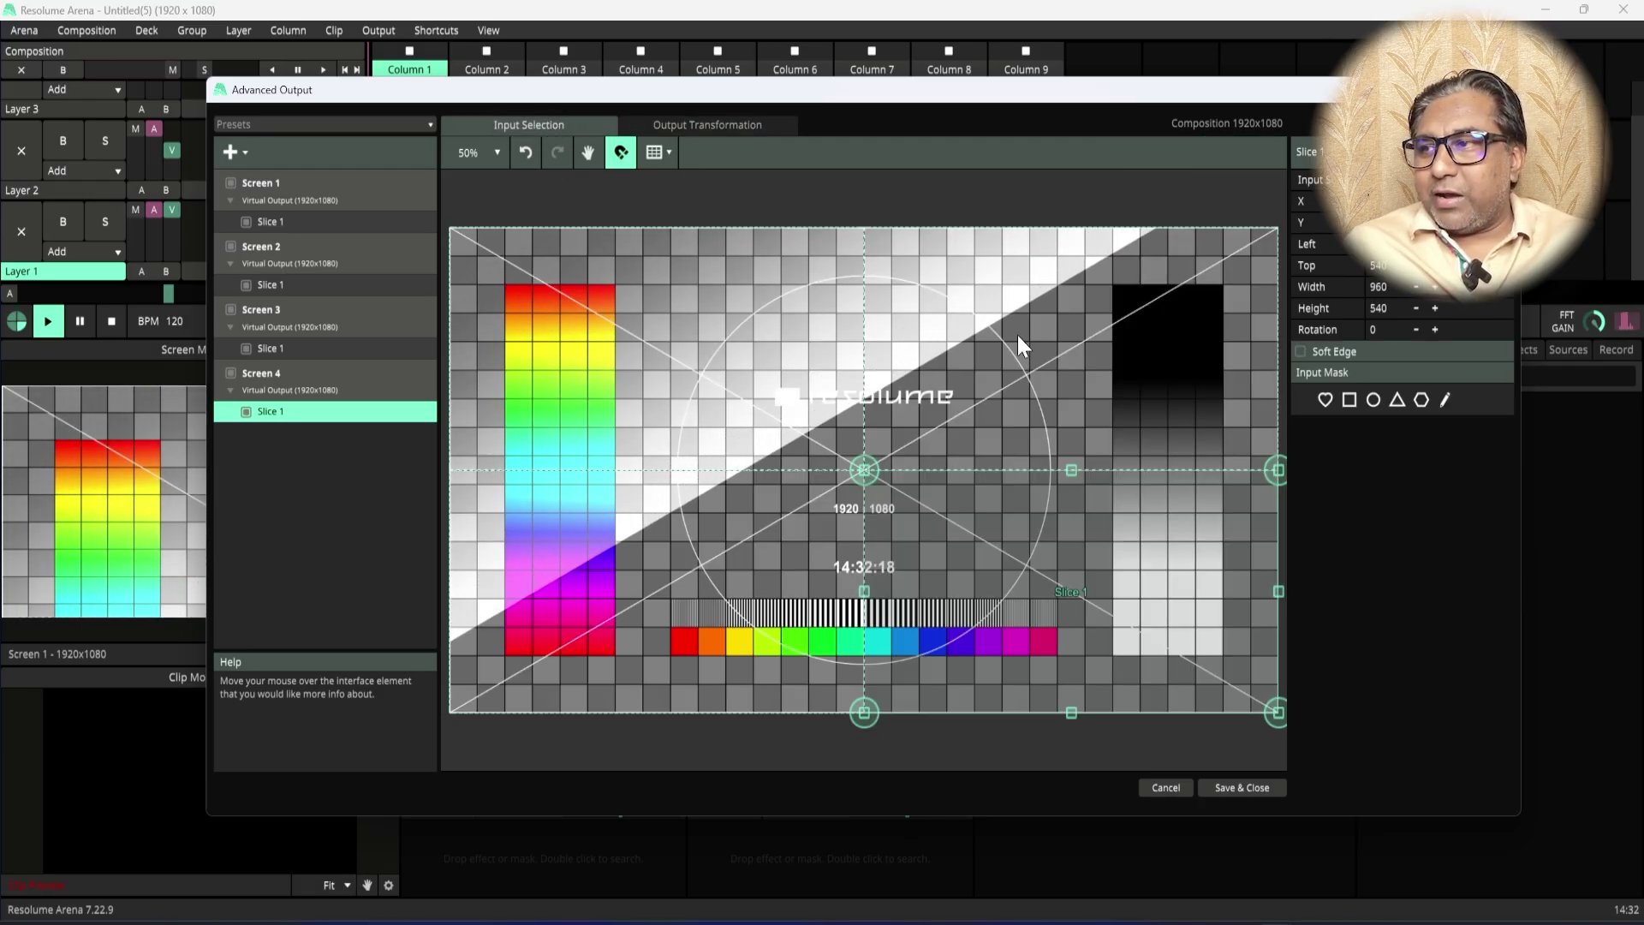